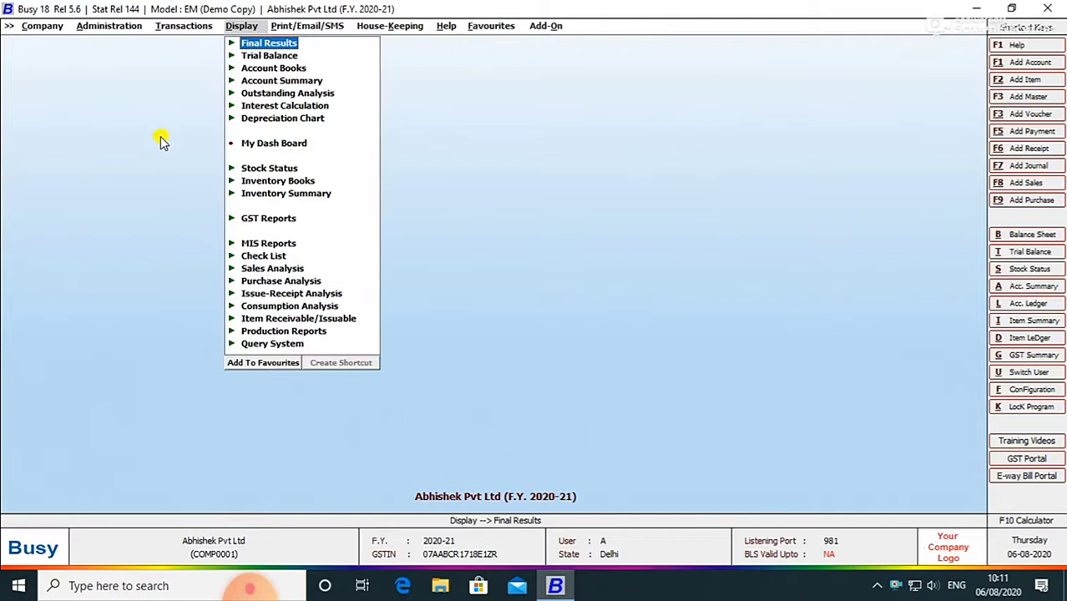
Start a new sales voucher in the Main series dated 01-04-2020 with sale type L/GST-12%
{"action": "key", "text": "Right"}
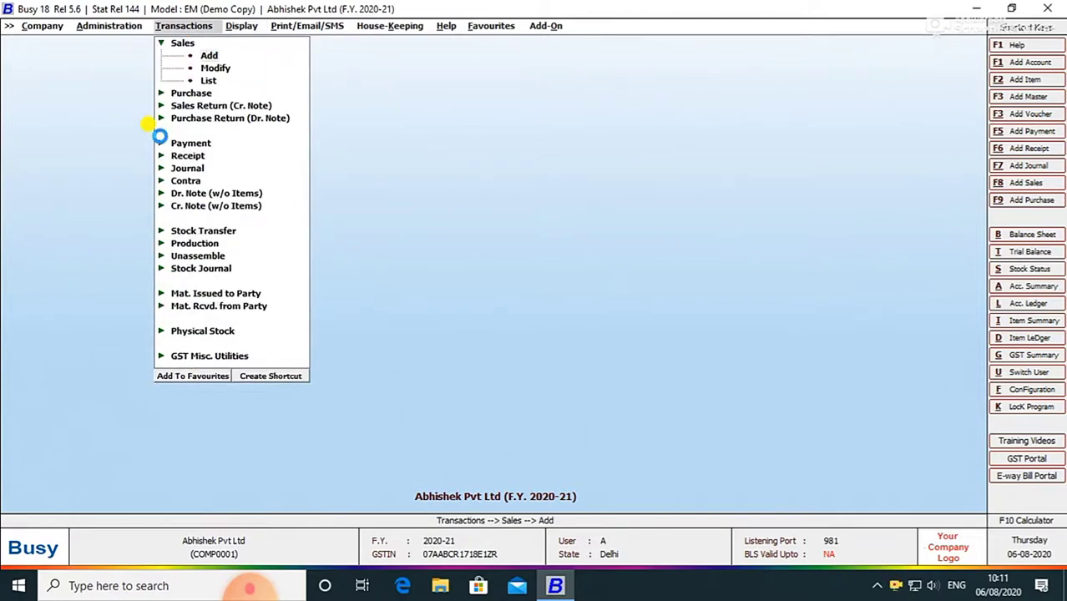
{"action": "key", "text": "Return"}
{"action": "key", "text": "Return"}
{"action": "key", "text": "Return"}
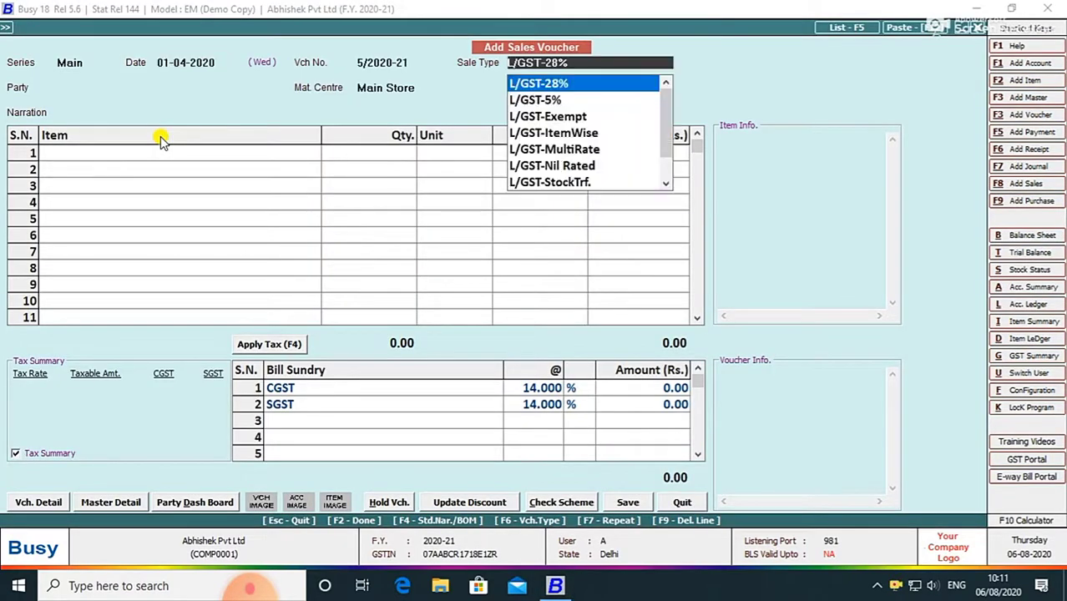
{"action": "key", "text": "Up"}
{"action": "key", "text": "Up"}
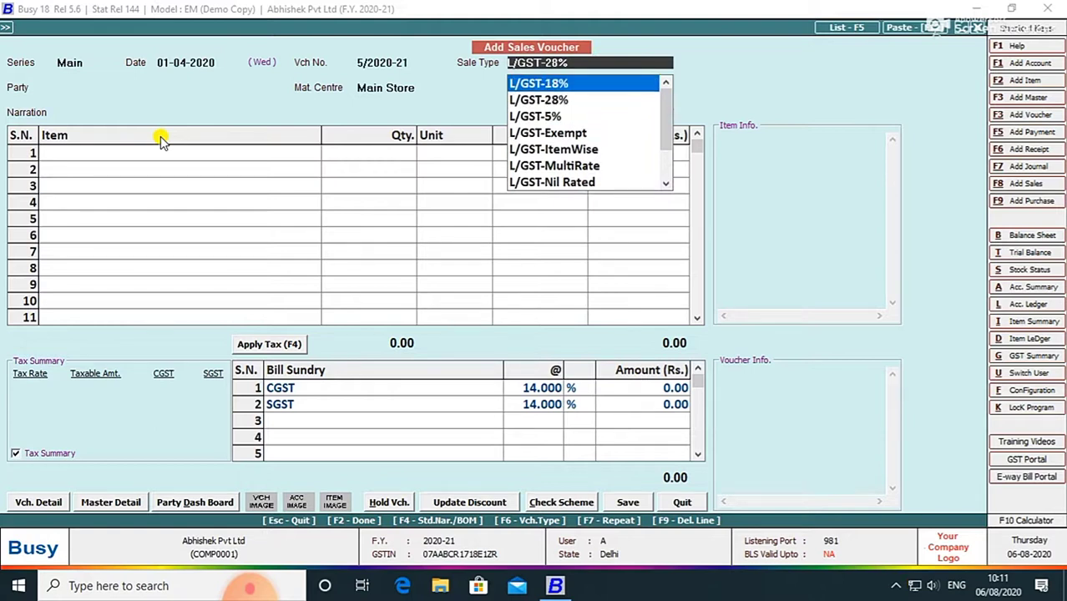
{"action": "key", "text": "Return"}
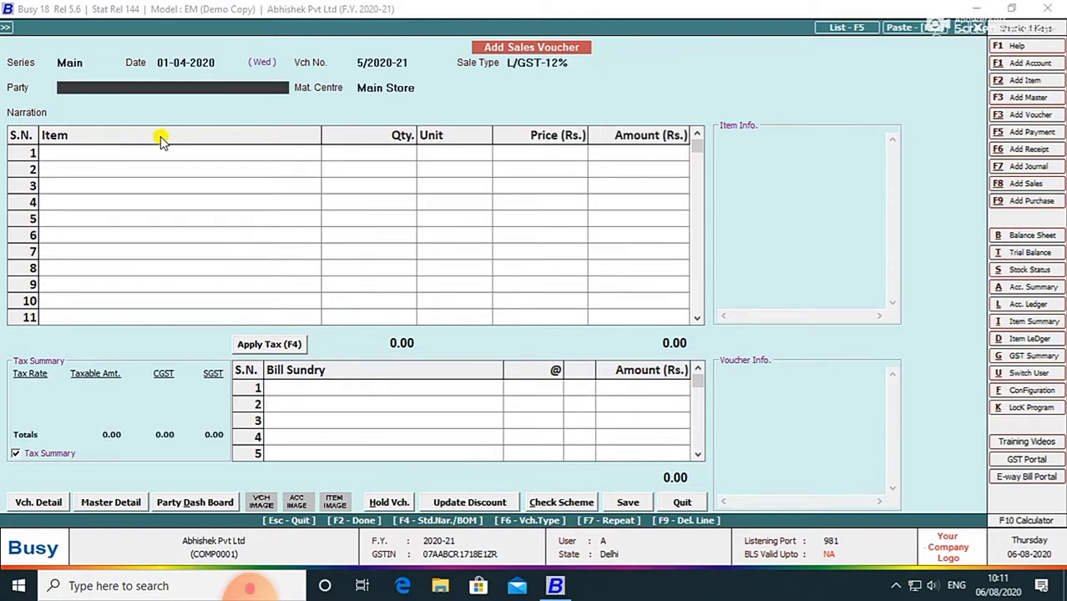
Set the second Sundry Debtors customer as the voucher's party, keep Main Store as material centre, and leave the narration blank
{"action": "key", "text": "Escape"}
{"action": "key", "text": "Return"}
{"action": "type", "text": "k"}
{"action": "key", "text": "Return"}
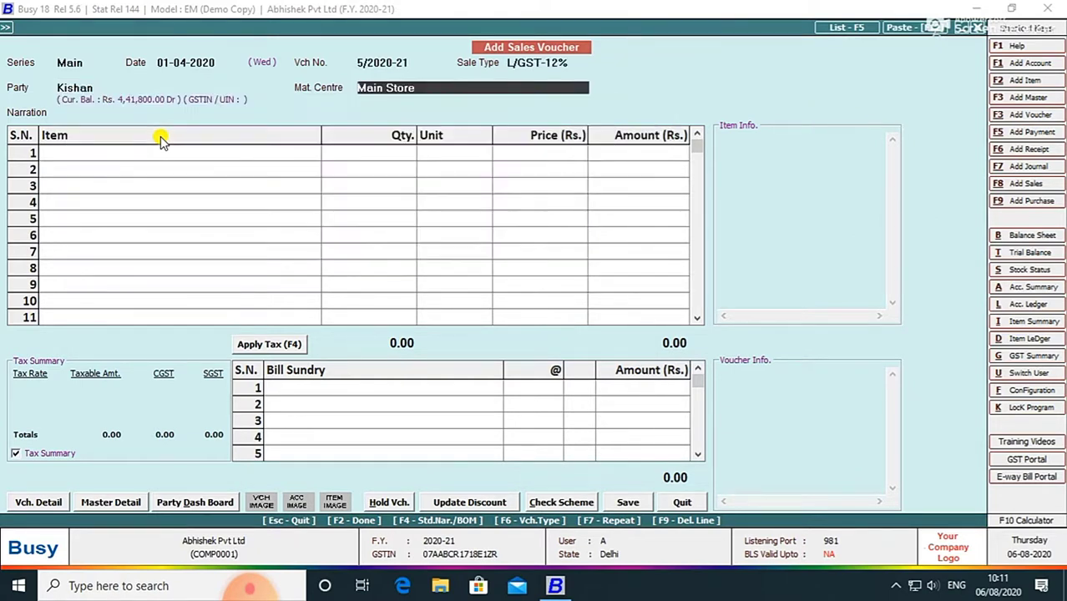
{"action": "key", "text": "Return"}
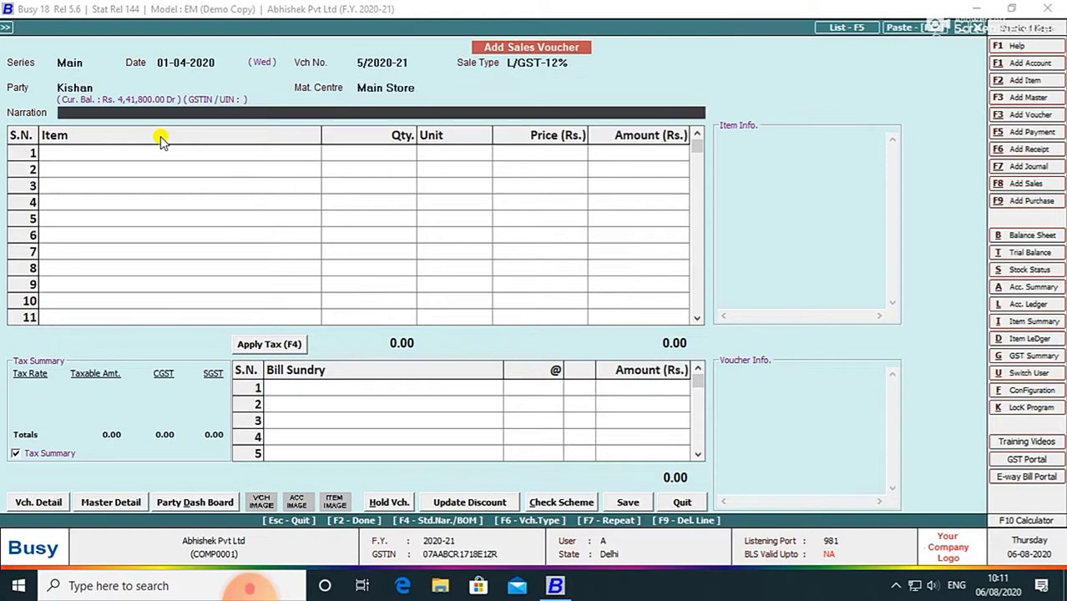
{"action": "key", "text": "Return"}
Enter the item Laptop in the first row with quantity 15 Pcs. at a price of Rs. 15,000
{"action": "type", "text": "l"}
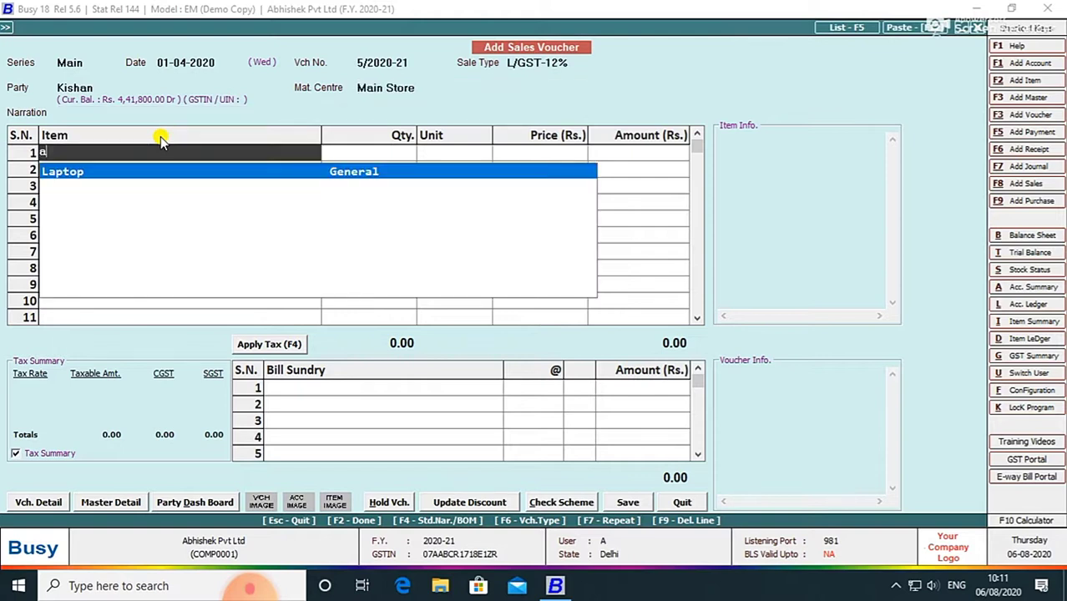
{"action": "key", "text": "Return"}
{"action": "type", "text": "15"}
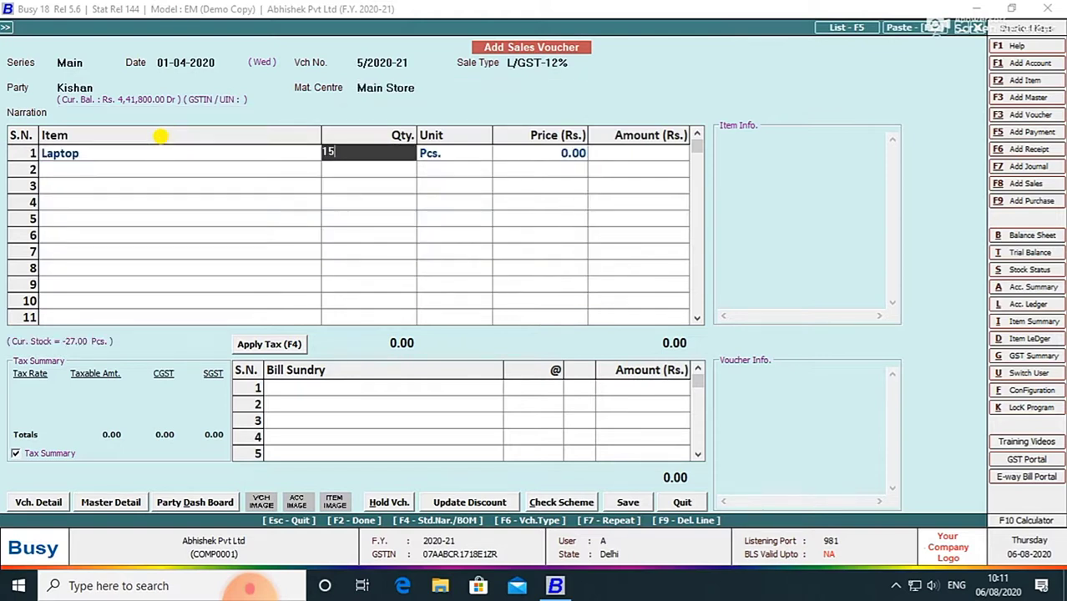
{"action": "key", "text": "Return"}
{"action": "key", "text": "Return"}
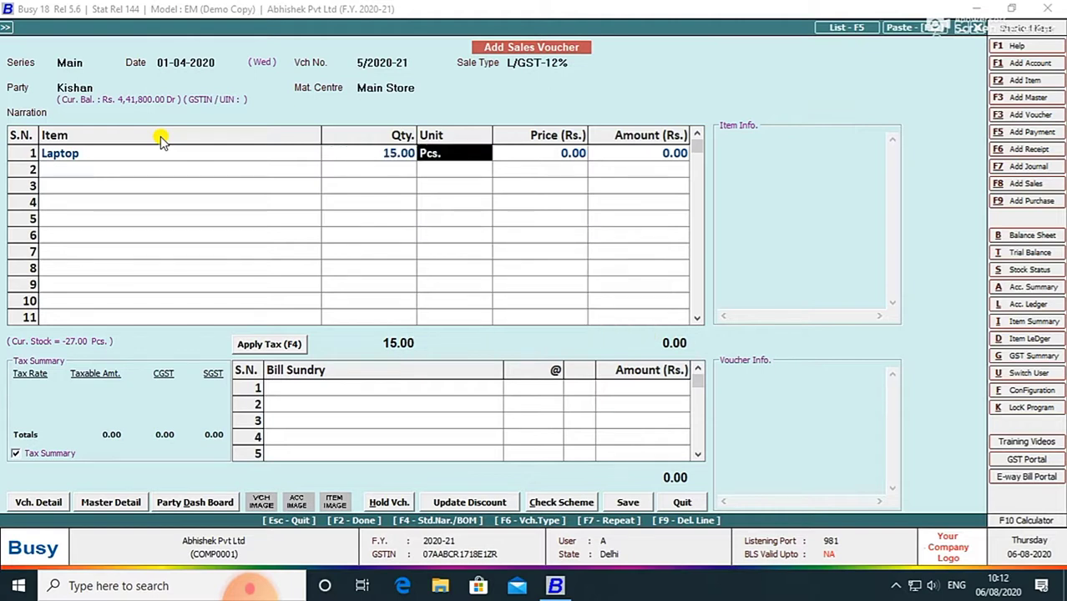
{"action": "key", "text": "Return"}
{"action": "type", "text": "1"}
{"action": "type", "text": "5,000"}
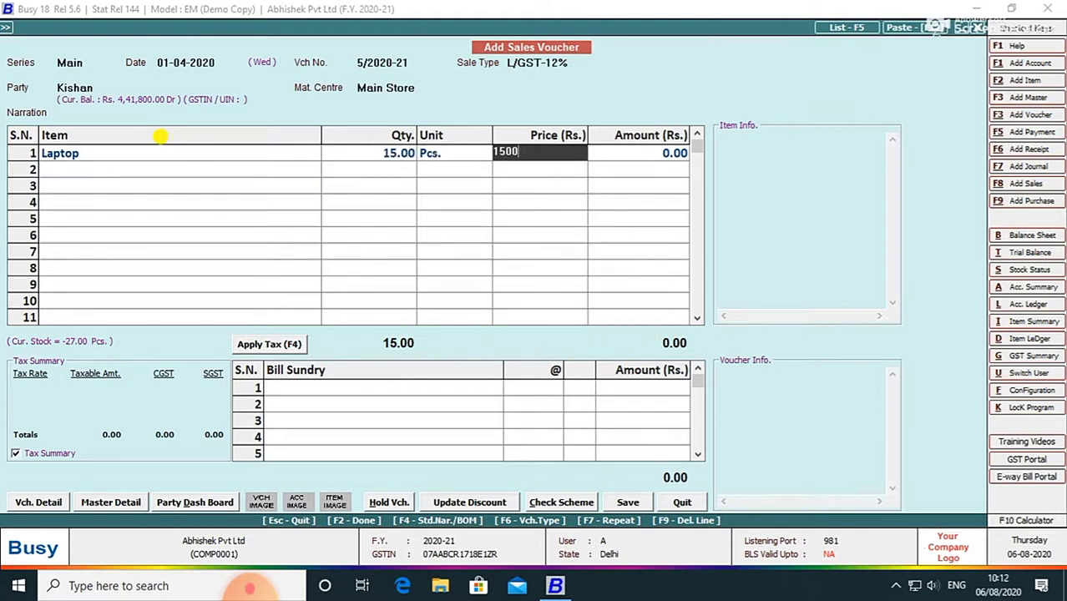
{"action": "key", "text": "Return"}
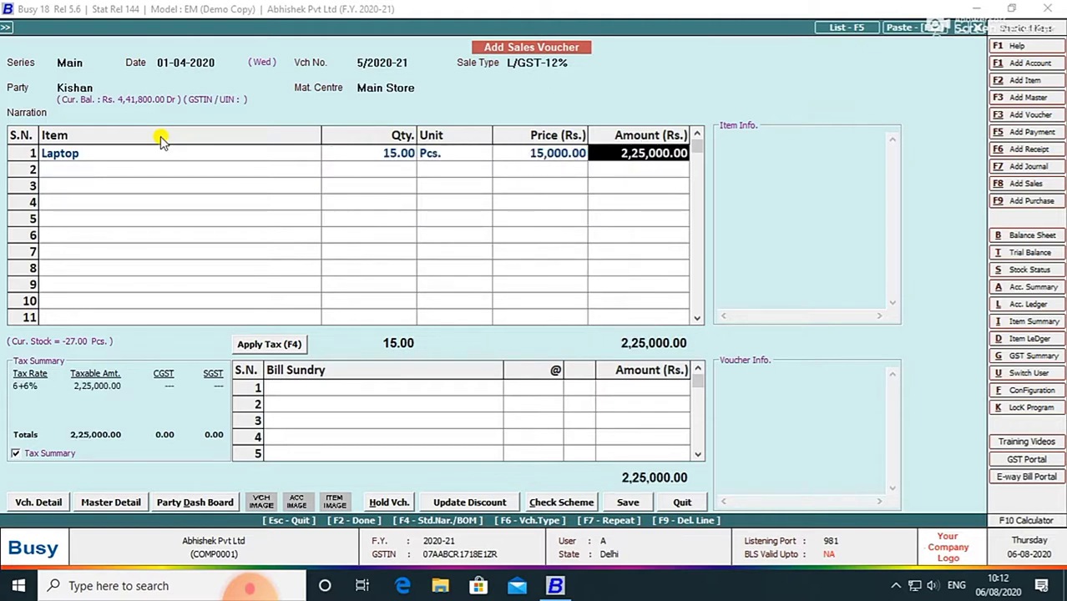
Finish the item entry and apply tax so CGST and SGST at 6% each fill the bill sundry rows
{"action": "key", "text": "Return"}
{"action": "key", "text": "Return"}
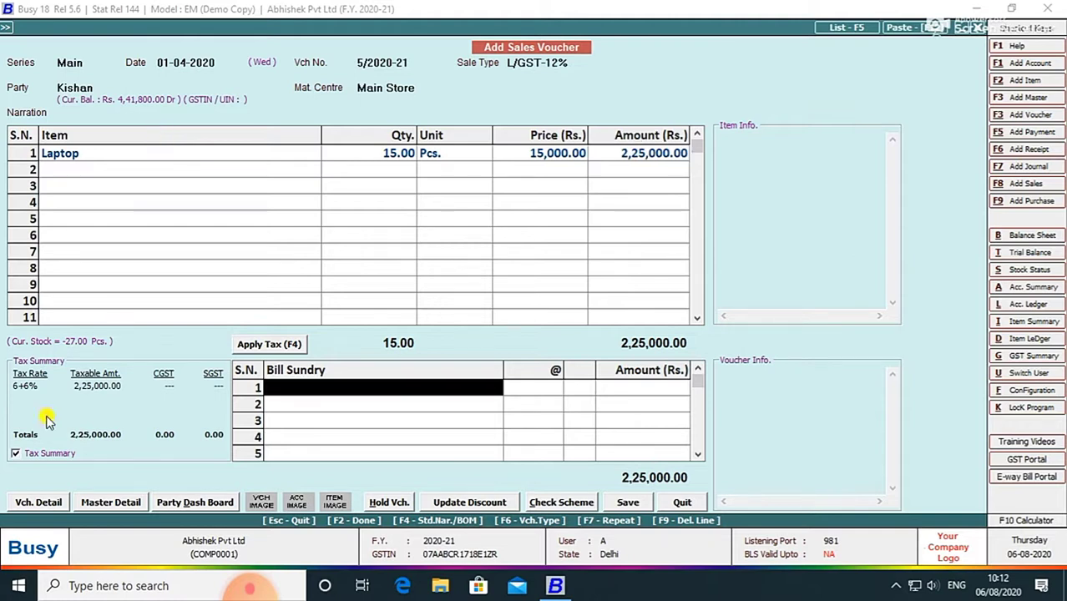
{"action": "key", "text": "F4"}
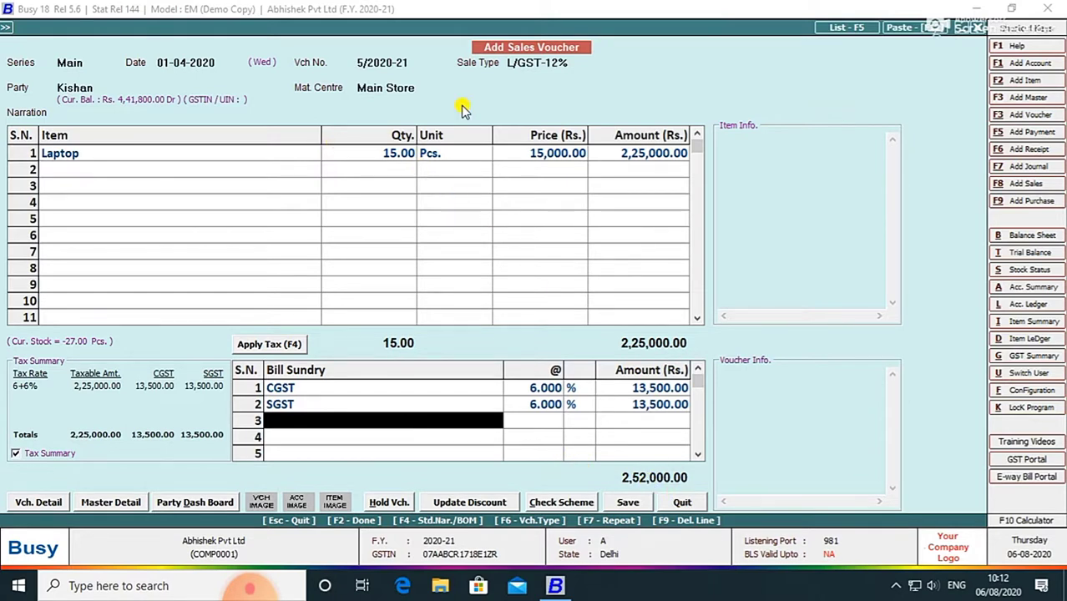
Quit the sales voucher without saving it
{"action": "key", "text": "Escape"}
{"action": "key", "text": "Escape"}
{"action": "key", "text": "Escape"}
{"action": "key", "text": "Return"}
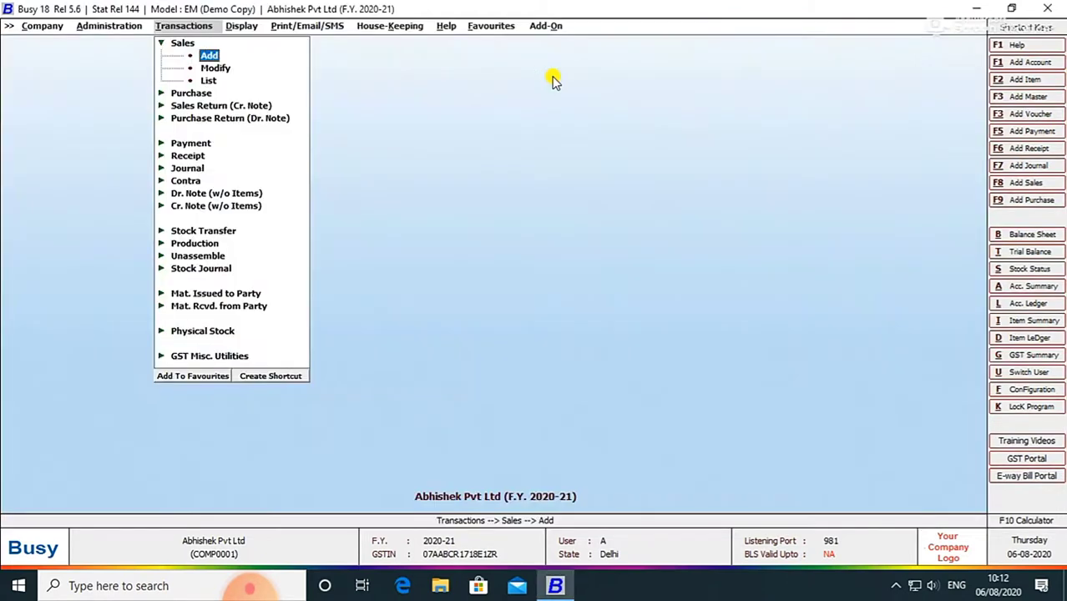
Open the Tag Bill Sundries Voucher-wise configuration
{"action": "key", "text": "f"}
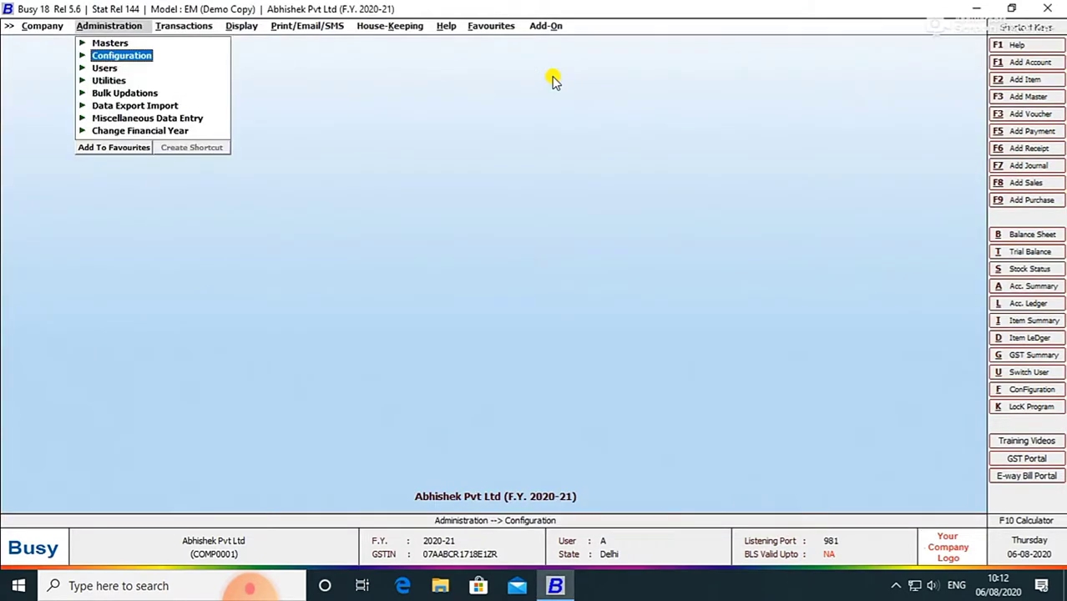
{"action": "key", "text": "Return"}
{"action": "key", "text": "Down"}
{"action": "key", "text": "Down"}
{"action": "key", "text": "Down"}
{"action": "key", "text": "Down"}
{"action": "key", "text": "Down"}
{"action": "key", "text": "Down"}
{"action": "key", "text": "Down"}
{"action": "key", "text": "Down"}
{"action": "key", "text": "Down"}
{"action": "key", "text": "Down"}
{"action": "key", "text": "Down"}
{"action": "key", "text": "Down"}
{"action": "key", "text": "Down"}
{"action": "key", "text": "Down"}
{"action": "key", "text": "Down"}
{"action": "key", "text": "Down"}
{"action": "key", "text": "Down"}
{"action": "key", "text": "Down"}
{"action": "key", "text": "Down"}
{"action": "key", "text": "Down"}
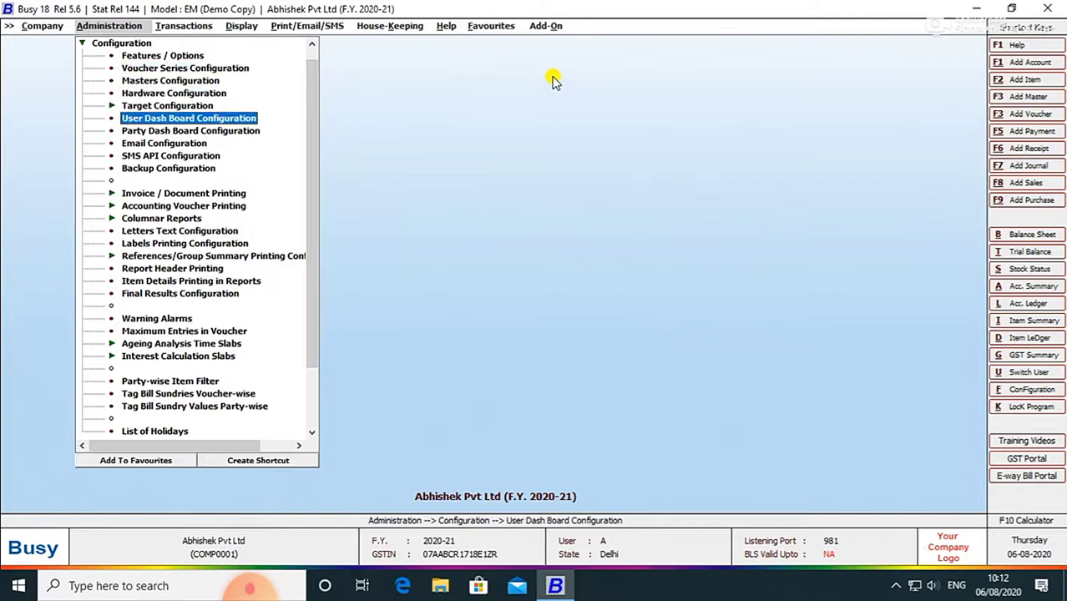
{"action": "key", "text": "Down"}
{"action": "key", "text": "Down"}
{"action": "key", "text": "Down"}
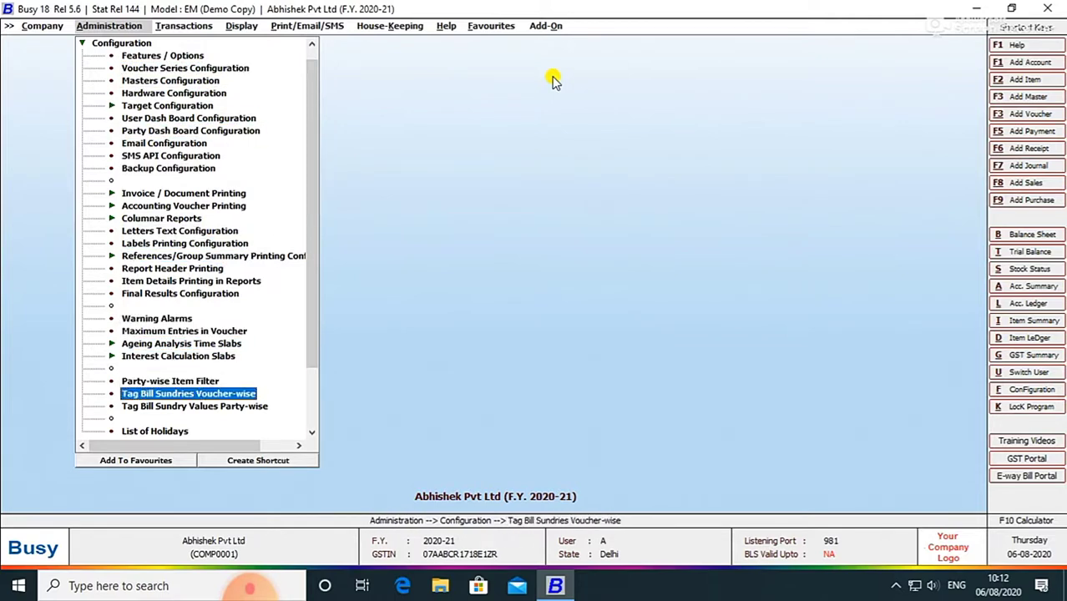
{"action": "key", "text": "Return"}
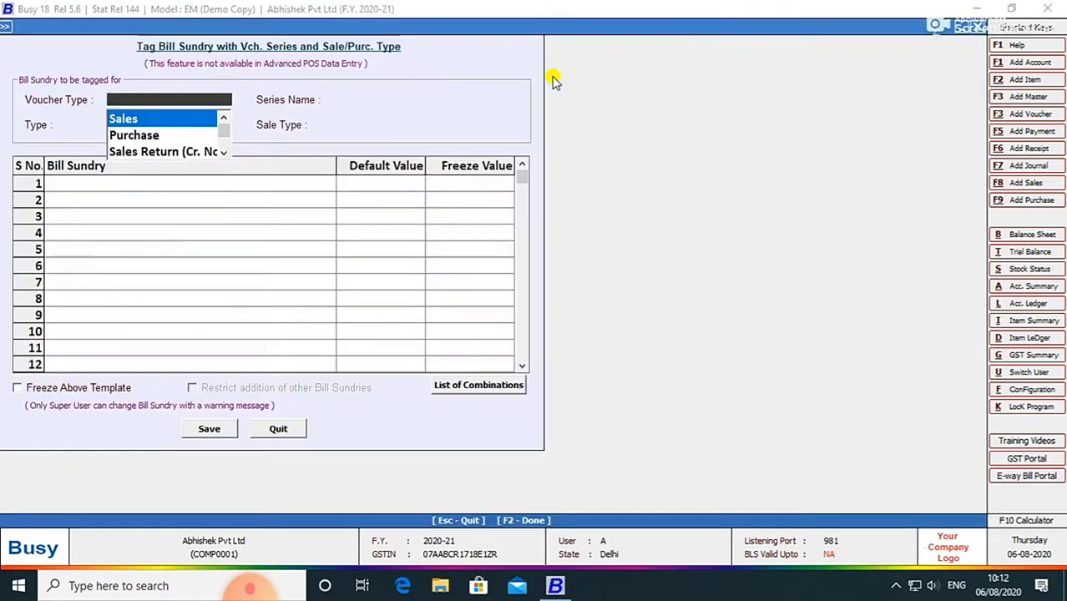
Choose voucher type Sales, series Main and sale type L/GST-12% for the bill sundry tagging
{"action": "key", "text": "Return"}
{"action": "key", "text": "Return"}
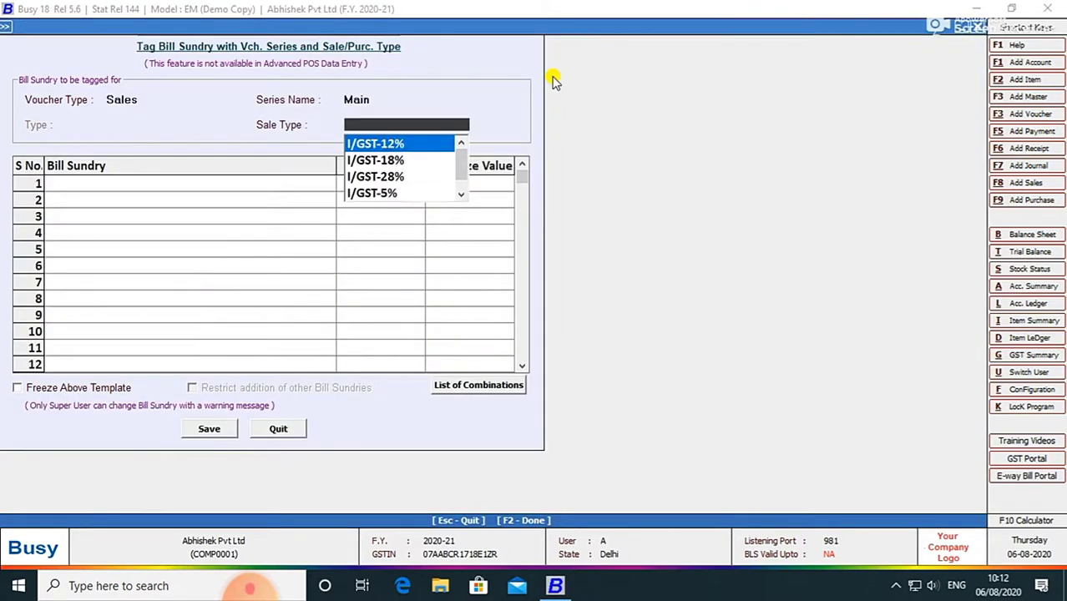
{"action": "key", "text": "l"}
{"action": "key", "text": "Down"}
{"action": "key", "text": "Up"}
{"action": "key", "text": "Return"}
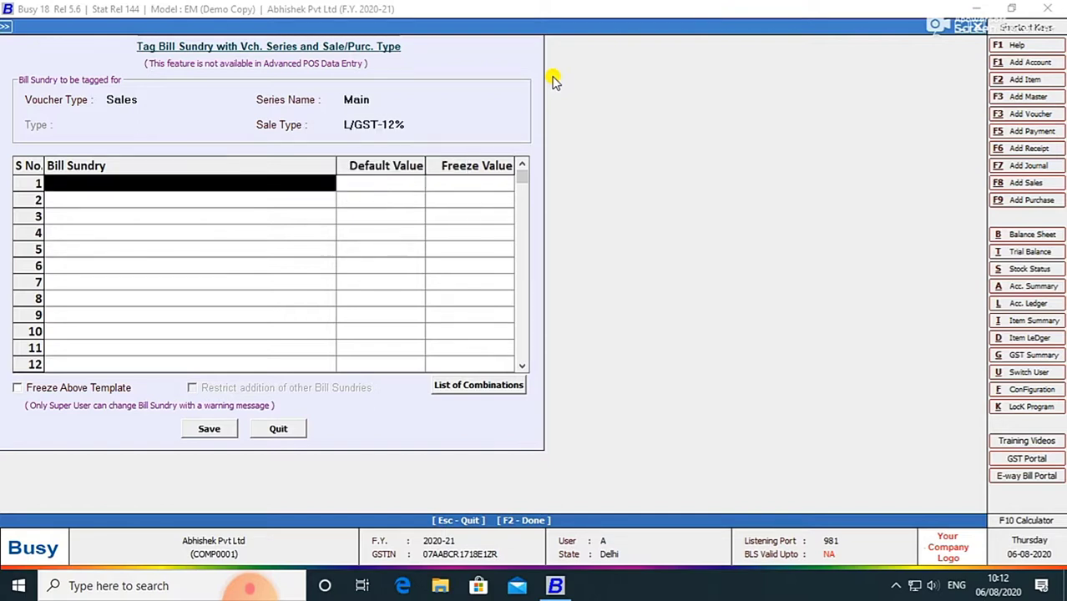
{"action": "key", "text": "Return"}
{"action": "key", "text": "Return"}
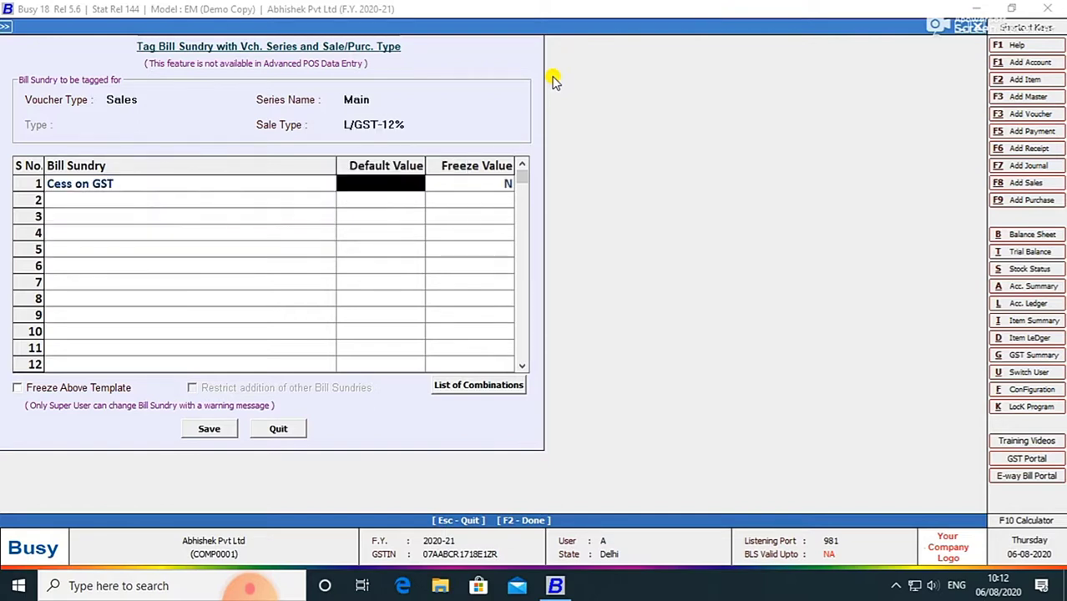
{"action": "key", "text": "Escape"}
Tag CGST as the first bill sundry with no default value and Freeze Value N
{"action": "key", "text": "Return"}
{"action": "type", "text": "c"}
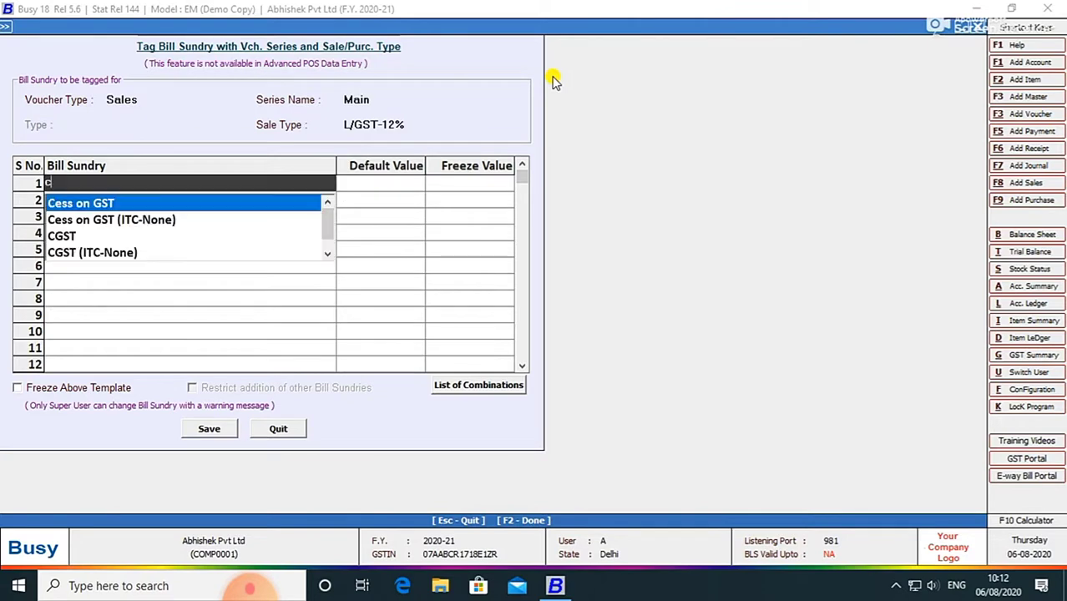
{"action": "key", "text": "Down"}
{"action": "key", "text": "Down"}
{"action": "key", "text": "Return"}
{"action": "key", "text": "Return"}
{"action": "key", "text": "Return"}
Tag SGST as the second bill sundry with Freeze Value N and save the L/GST-12% tagging
{"action": "type", "text": "s"}
{"action": "key", "text": "Return"}
{"action": "key", "text": "Return"}
{"action": "key", "text": "Return"}
{"action": "key", "text": "F2"}
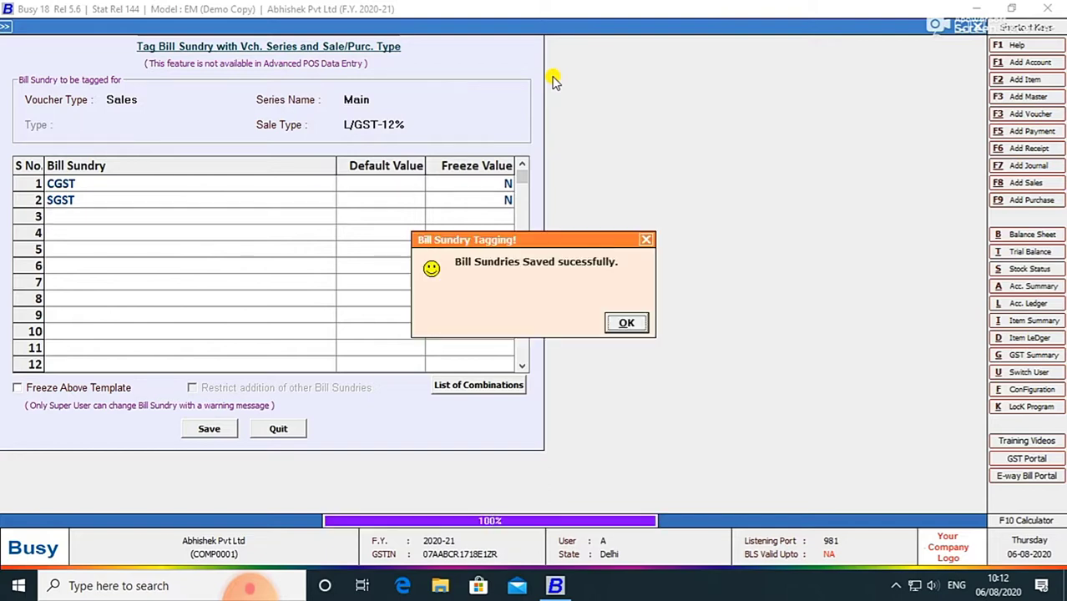
{"action": "key", "text": "Return"}
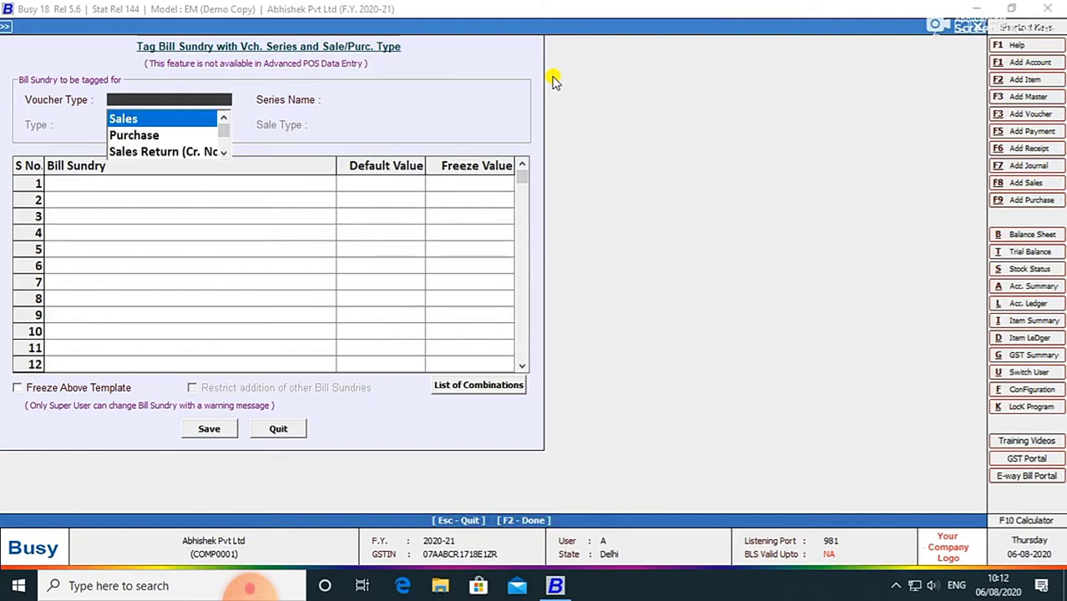
Choose voucher type Sales, series Main and sale type I/GST-12% for another bill sundry tagging
{"action": "key", "text": "Return"}
{"action": "key", "text": "Return"}
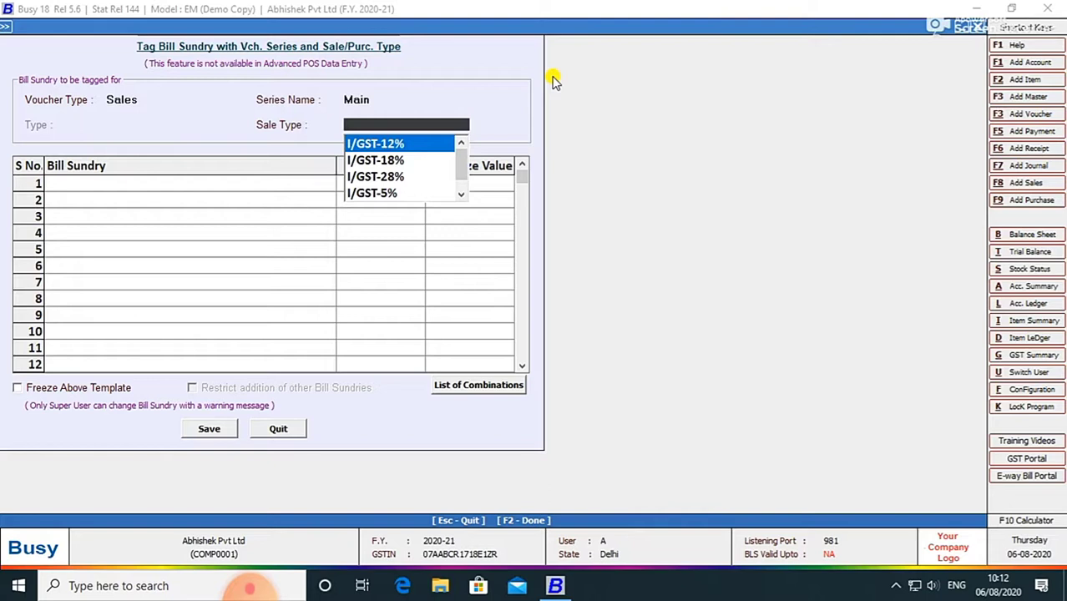
{"action": "key", "text": "Return"}
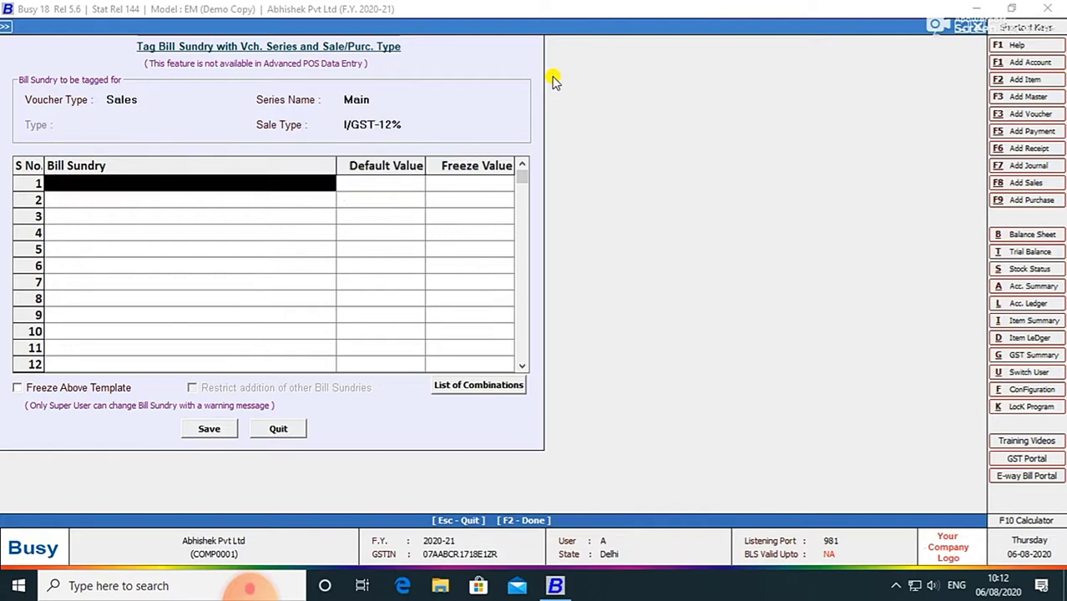
Tag IGST as the bill sundry with Freeze Value N, save the tagging, and close the form
{"action": "key", "text": "Return"}
{"action": "key", "text": "Return"}
{"action": "key", "text": "Return"}
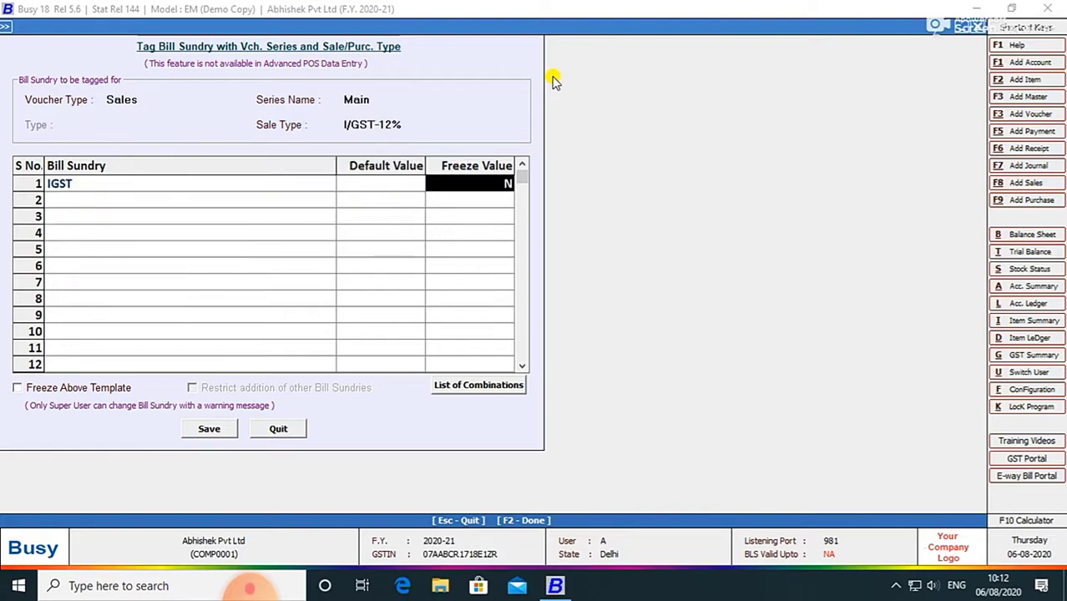
{"action": "key", "text": "Return"}
{"action": "key", "text": "F2"}
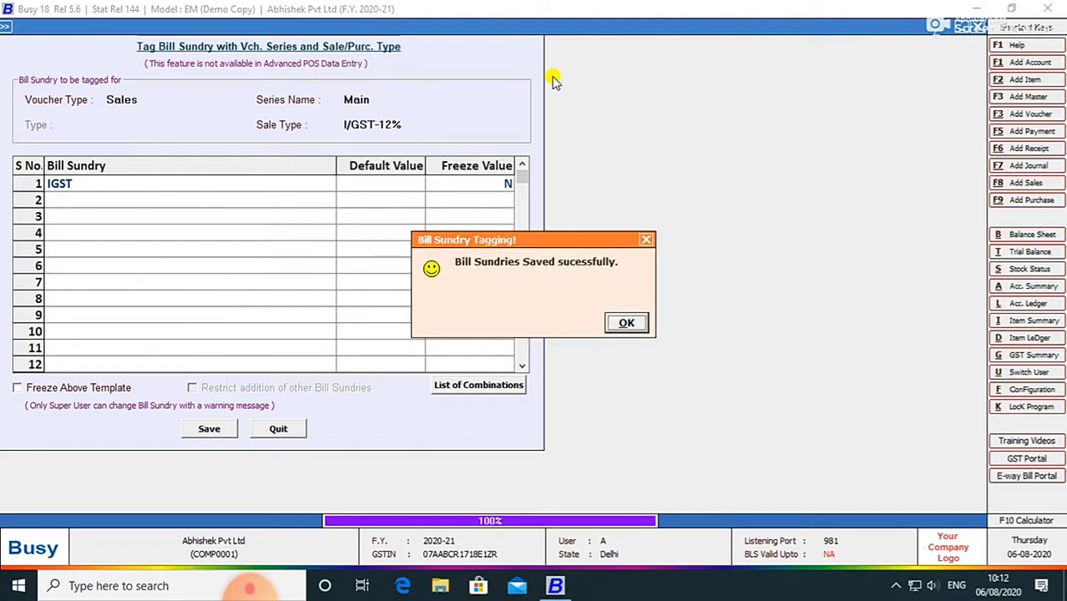
{"action": "key", "text": "Return"}
{"action": "key", "text": "Escape"}
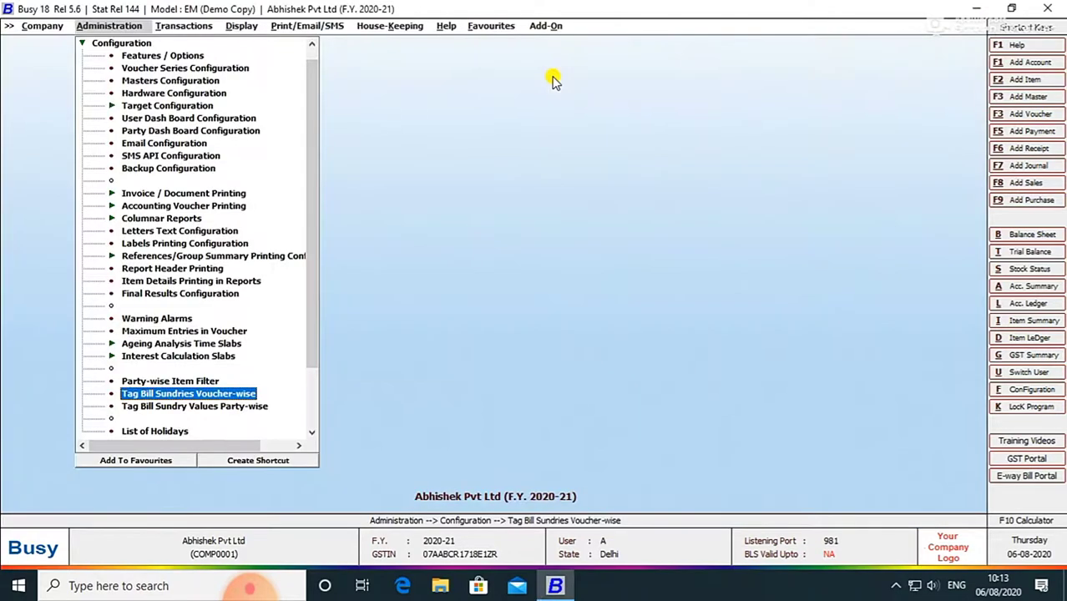
Start a new sales voucher in the Main series dated 01-04-2020 and set its sale type to L/GST-12%
{"action": "key", "text": "Escape"}
{"action": "key", "text": "Right"}
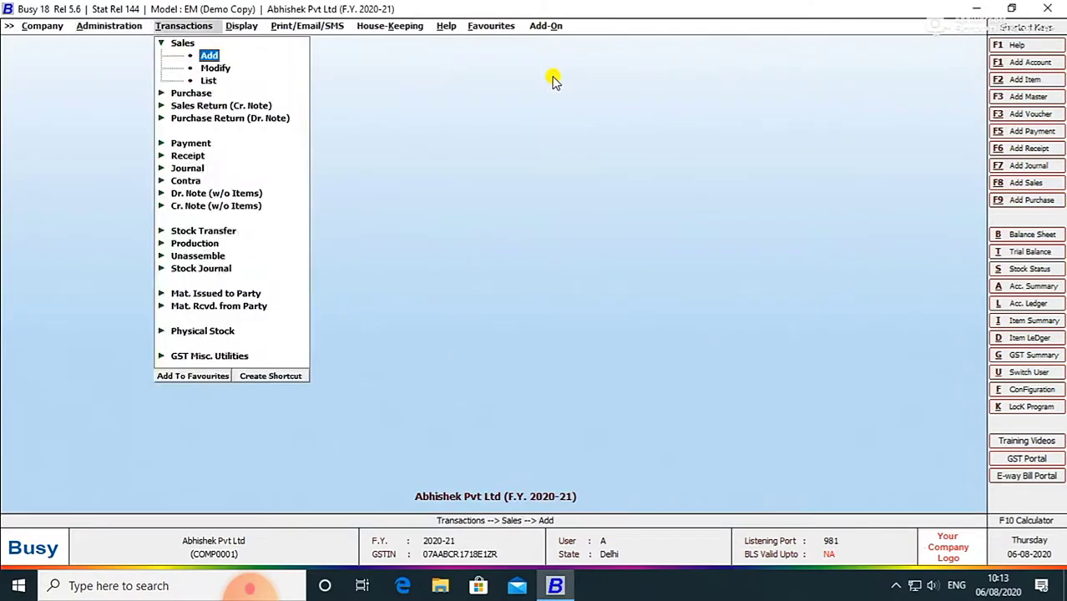
{"action": "key", "text": "Return"}
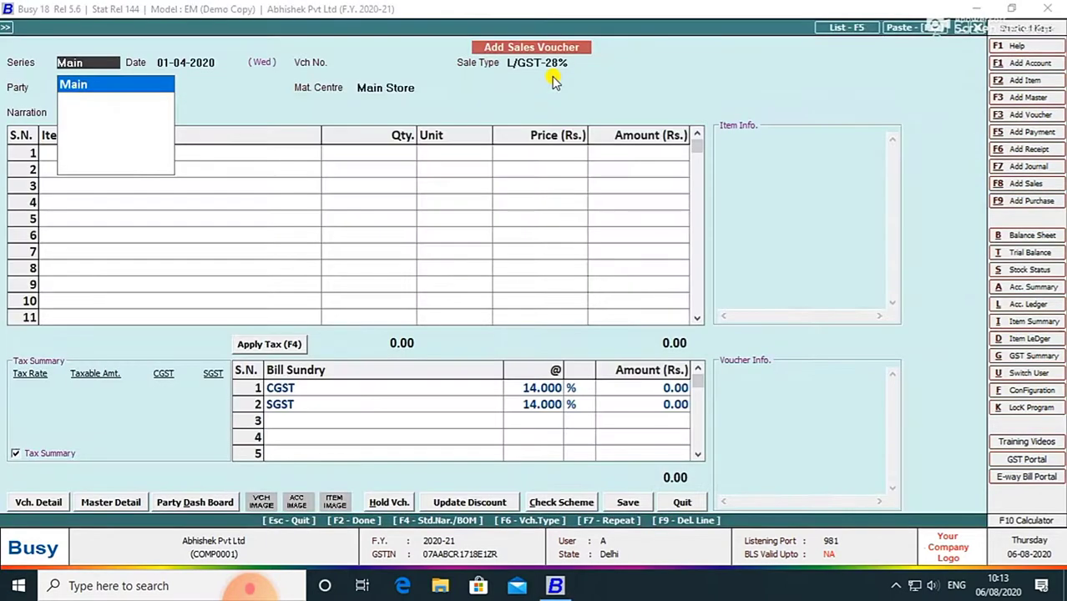
{"action": "key", "text": "Return"}
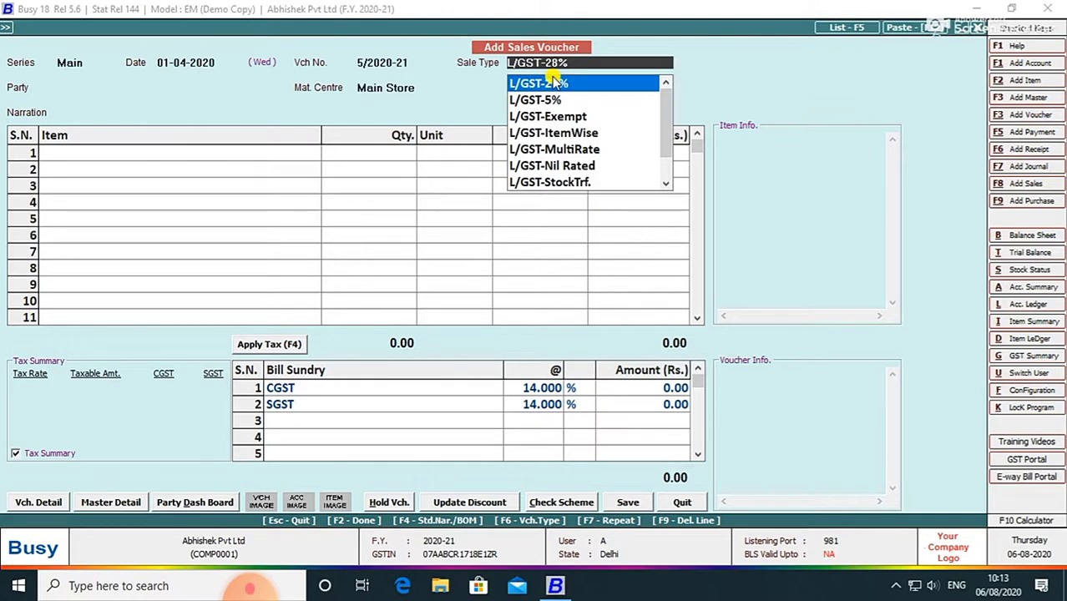
{"action": "key", "text": "BackSpace"}
{"action": "key", "text": "Down"}
{"action": "key", "text": "Up"}
{"action": "key", "text": "Return"}
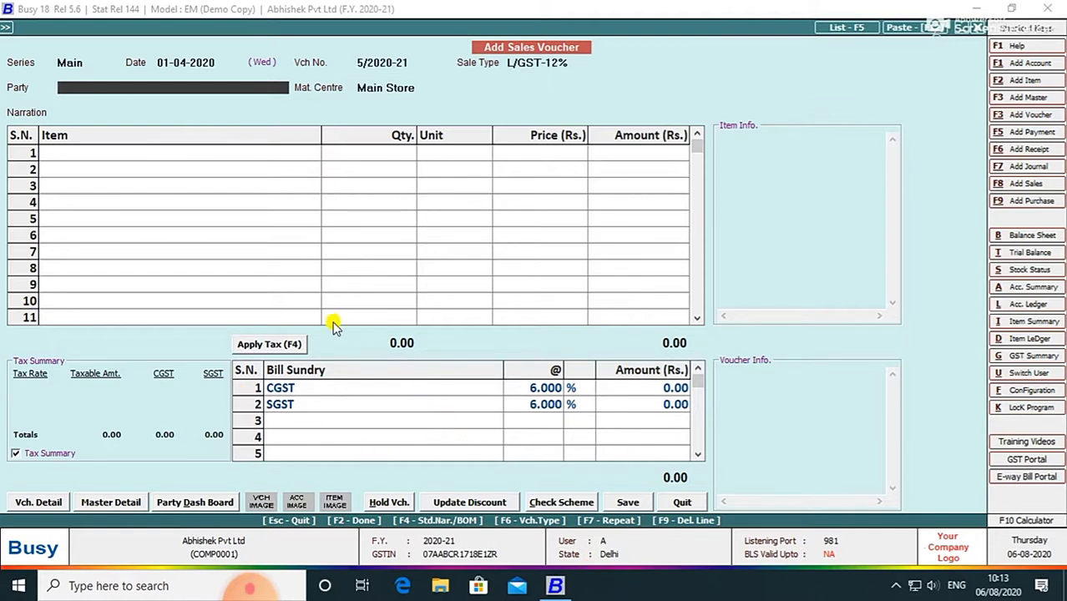
Select the first Sundry Debtors customer in the list as the voucher's party
{"action": "type", "text": "s"}
{"action": "key", "text": "BackSpace"}
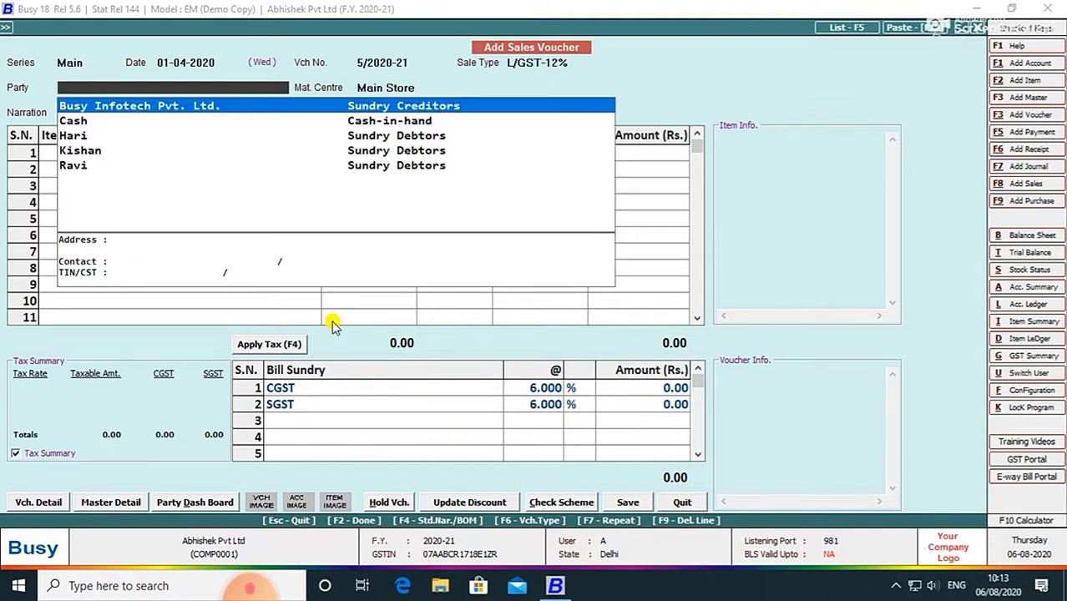
{"action": "key", "text": "Down"}
{"action": "key", "text": "Down"}
{"action": "key", "text": "Return"}
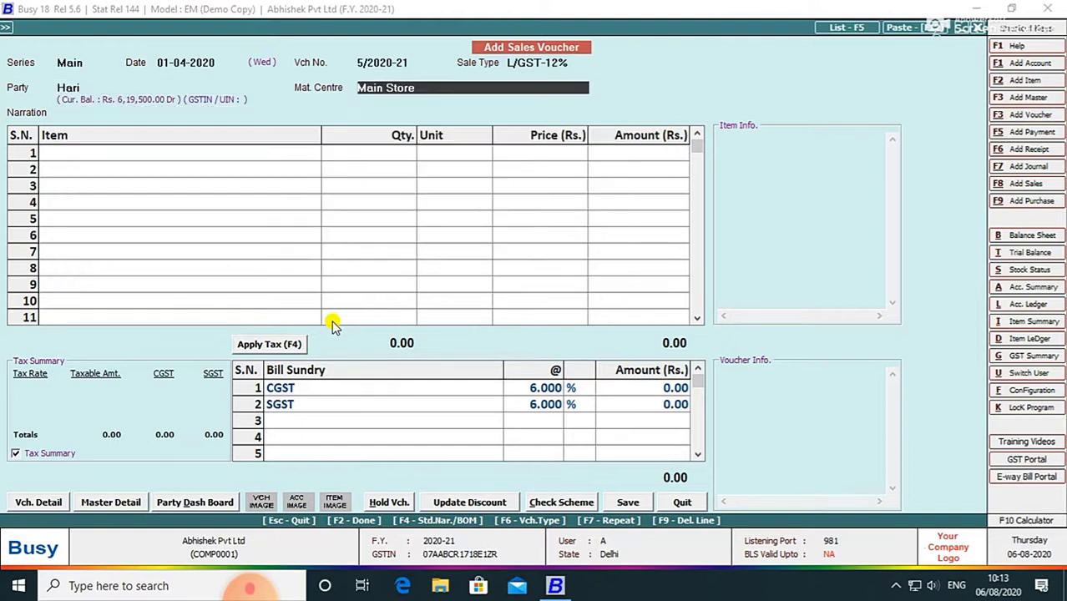
Keep Main Store as the material centre and add item Laptop with quantity 11 Pcs. and price 18000
{"action": "key", "text": "Return"}
{"action": "key", "text": "Return"}
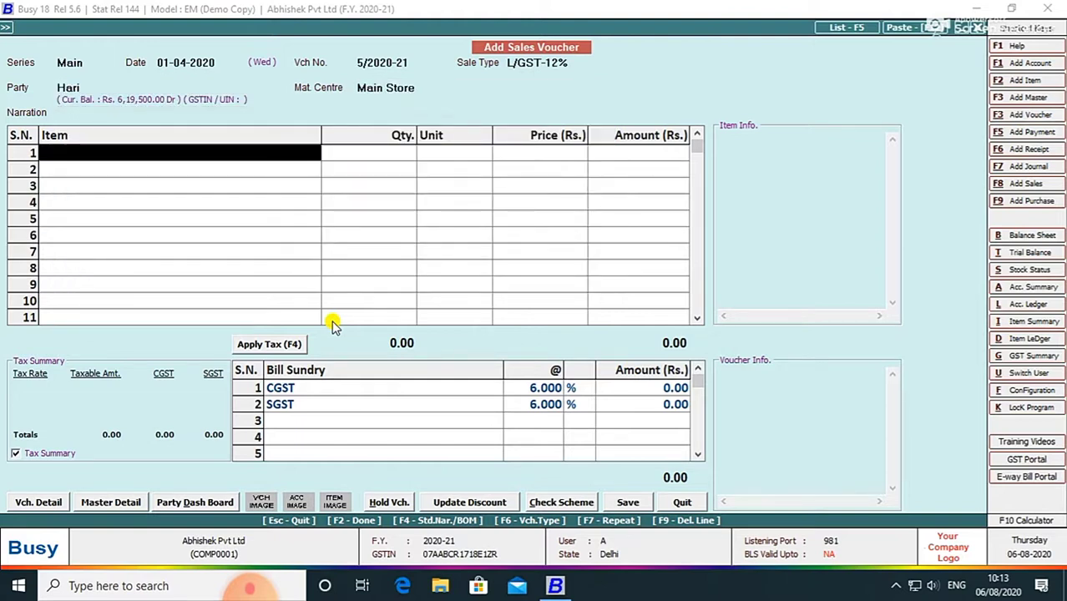
{"action": "key", "text": "Return"}
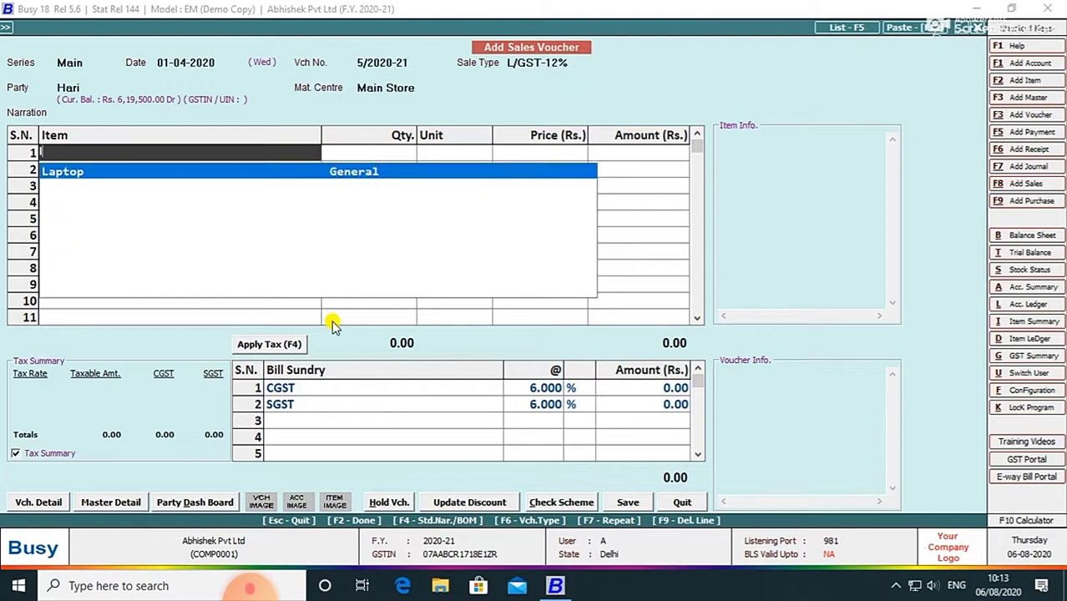
{"action": "key", "text": "Return"}
{"action": "type", "text": "11"}
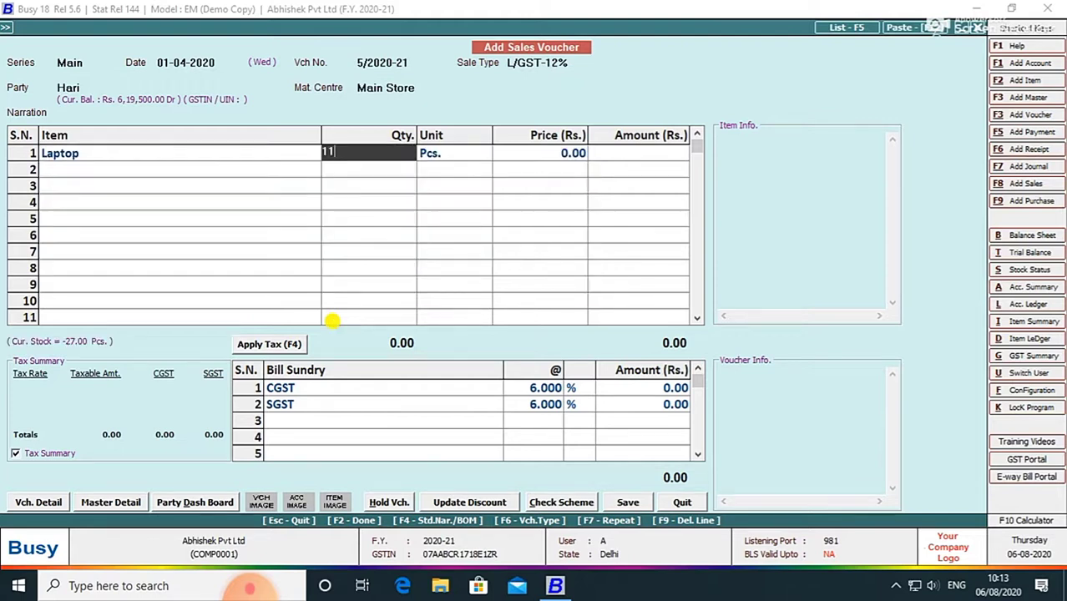
{"action": "key", "text": "Return"}
{"action": "type", "text": "y"}
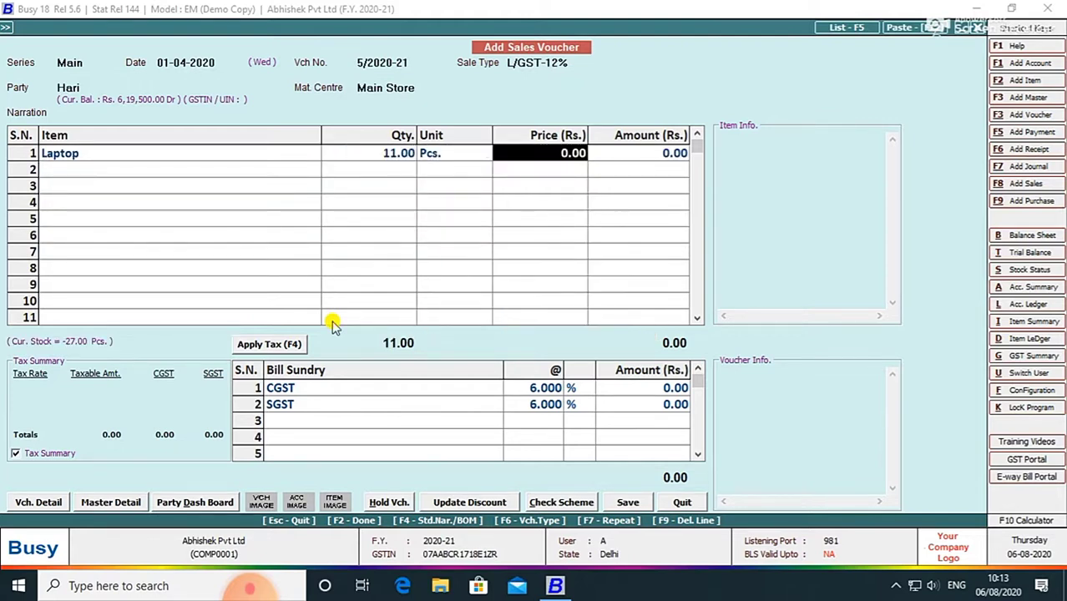
{"action": "type", "text": "18000"}
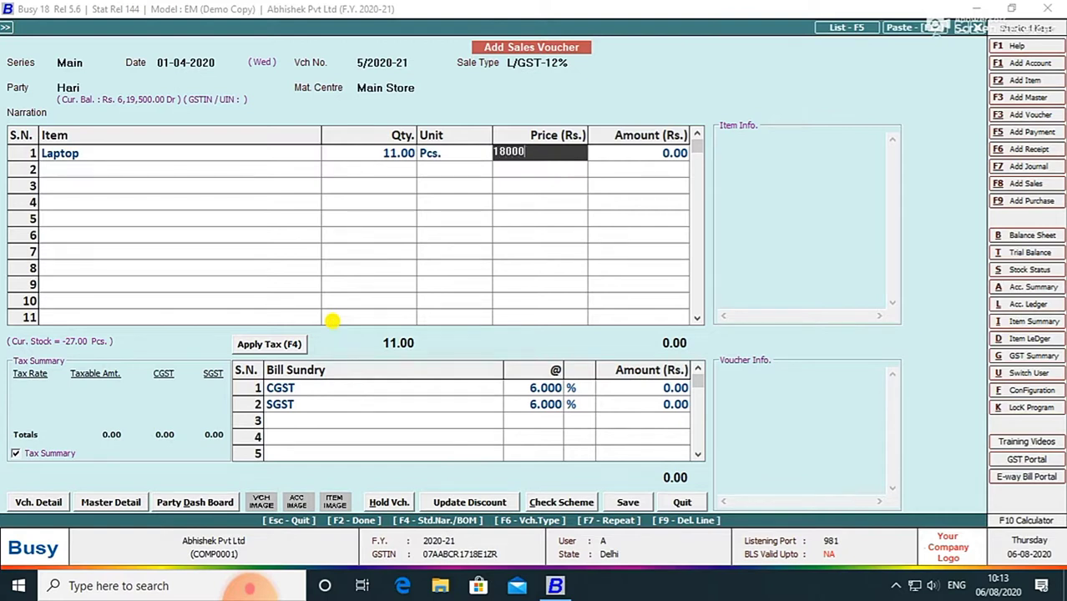
{"action": "key", "text": "Return"}
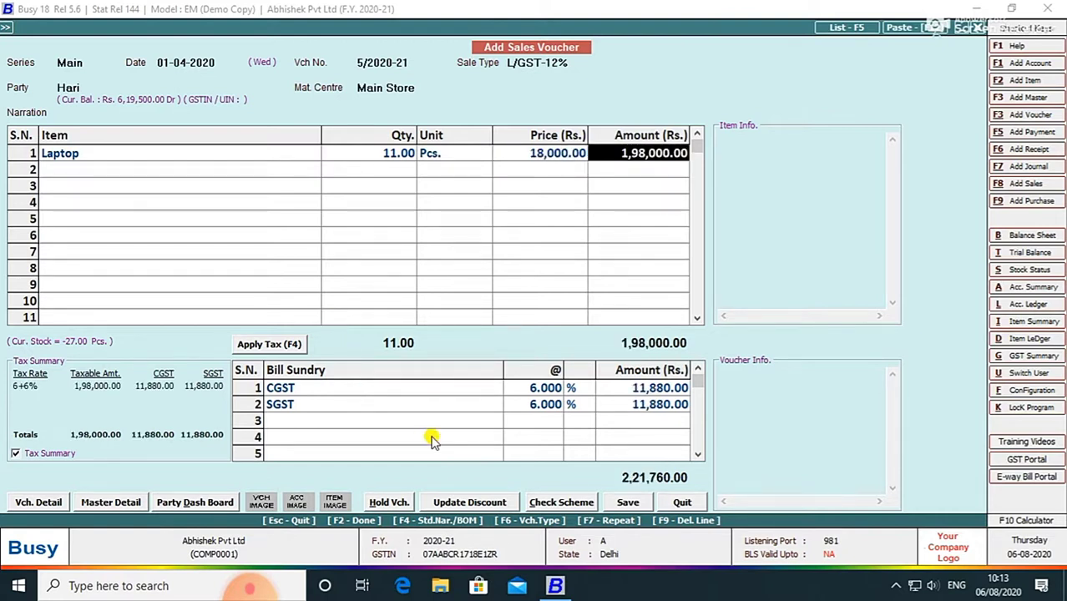
Save the sales voucher, choosing to continue without the party's PAN, and close the voucher form
{"action": "key", "text": "F2"}
{"action": "key", "text": "F2"}
{"action": "key", "text": "F2"}
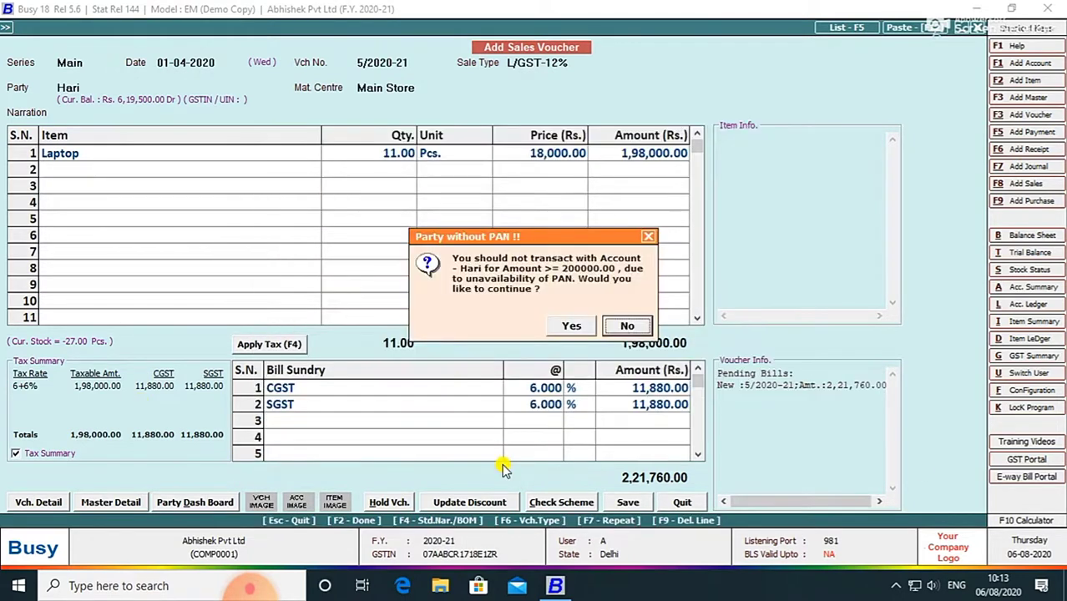
{"action": "key", "text": "Left"}
{"action": "key", "text": "Return"}
{"action": "key", "text": "Return"}
{"action": "key", "text": "Right"}
{"action": "key", "text": "Return"}
{"action": "key", "text": "Escape"}
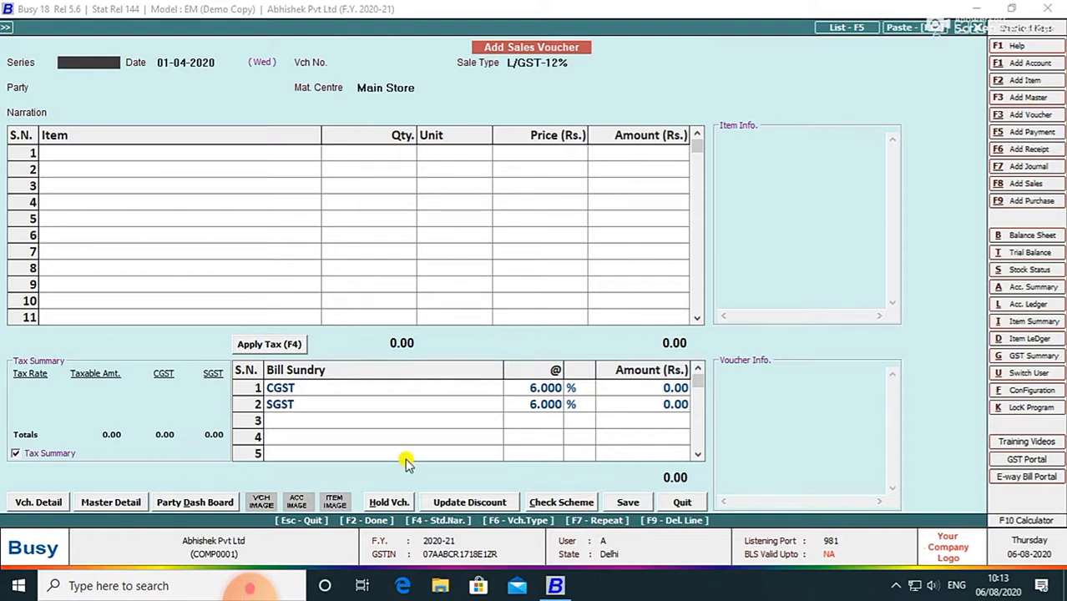
{"action": "key", "text": "Escape"}
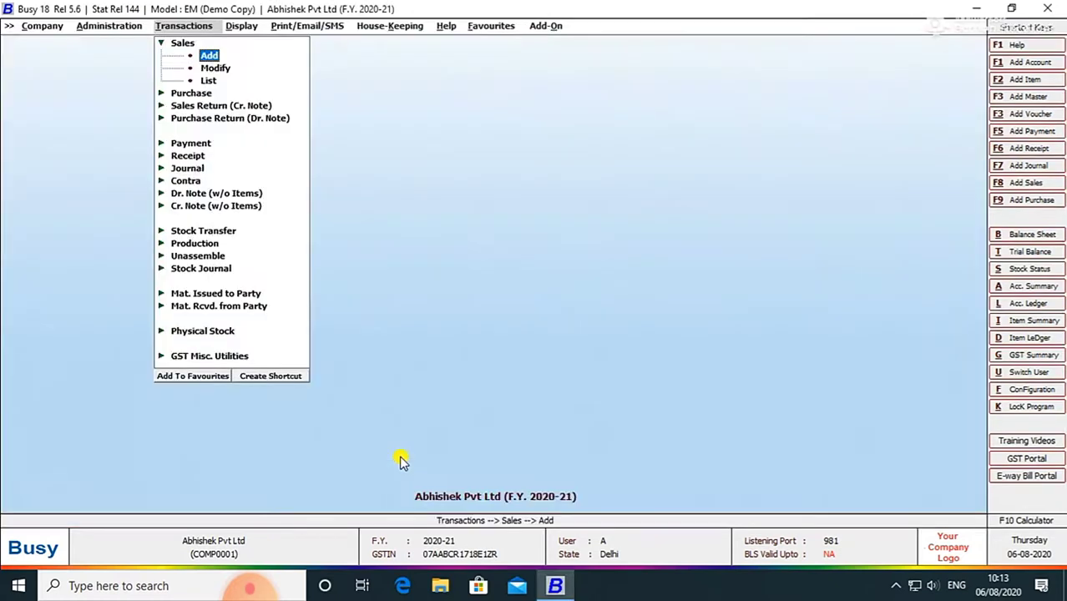
{"action": "key", "text": "Escape"}
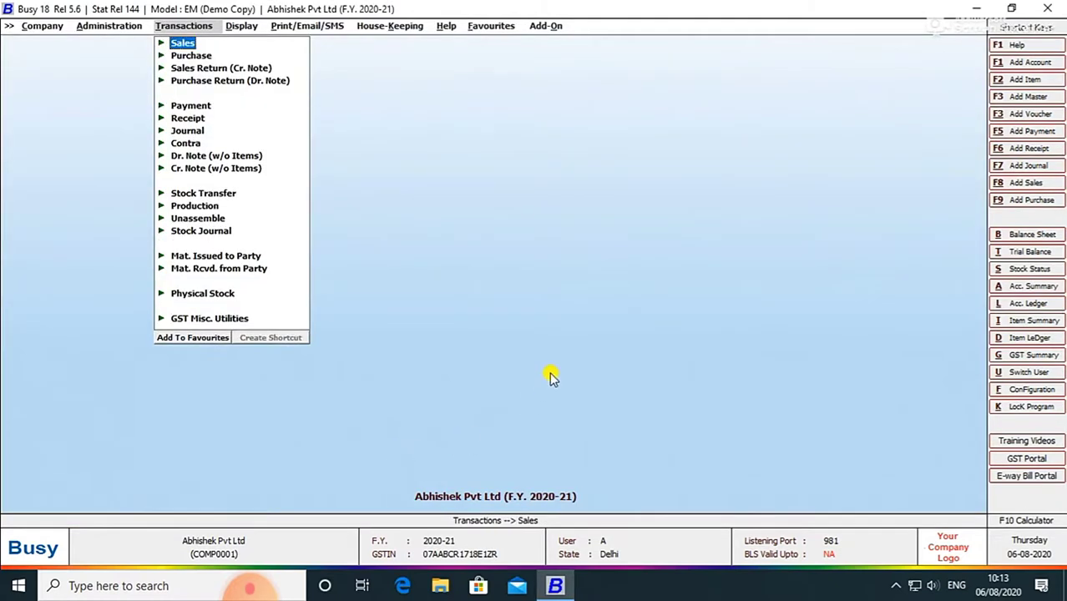
{"action": "key", "text": "Right"}
{"action": "key", "text": "Down"}
{"action": "key", "text": "Down"}
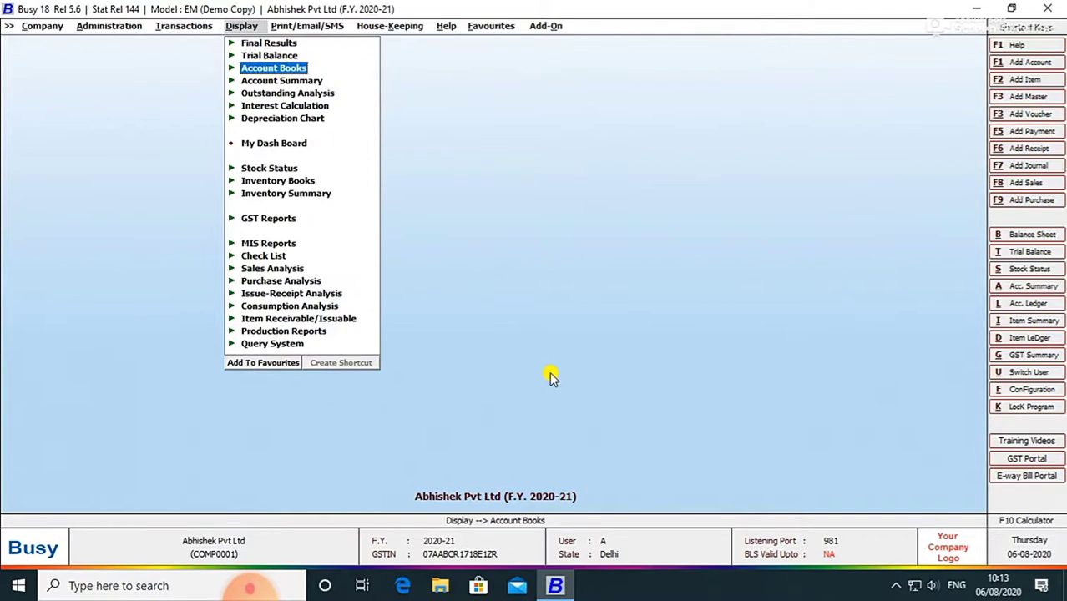
{"action": "key", "text": "Return"}
{"action": "key", "text": "Return"}
{"action": "key", "text": "Return"}
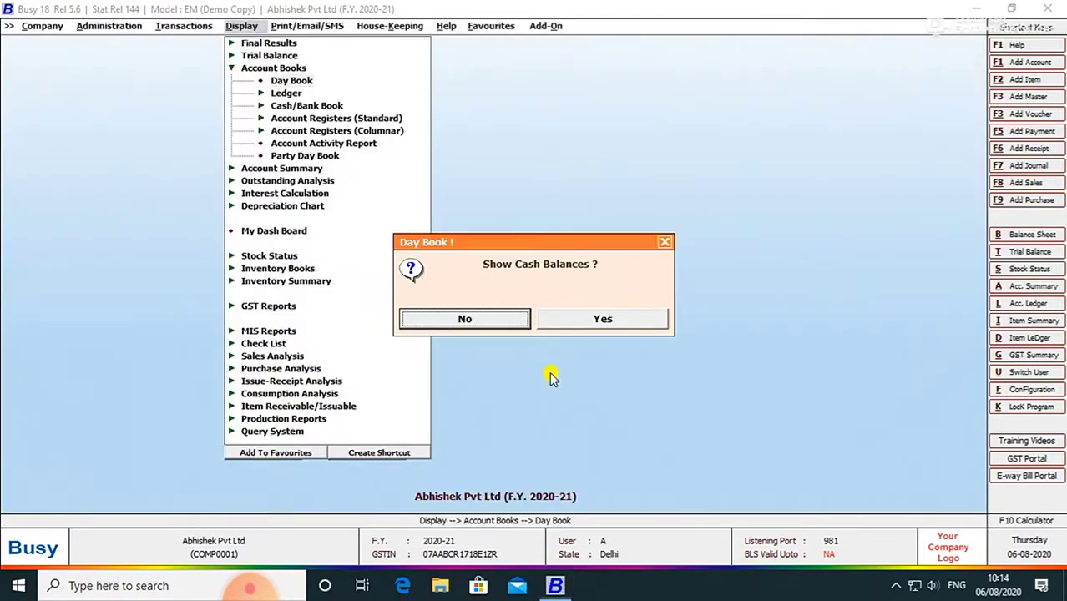
{"action": "key", "text": "Escape"}
{"action": "key", "text": "Down"}
{"action": "key", "text": "Down"}
{"action": "key", "text": "Down"}
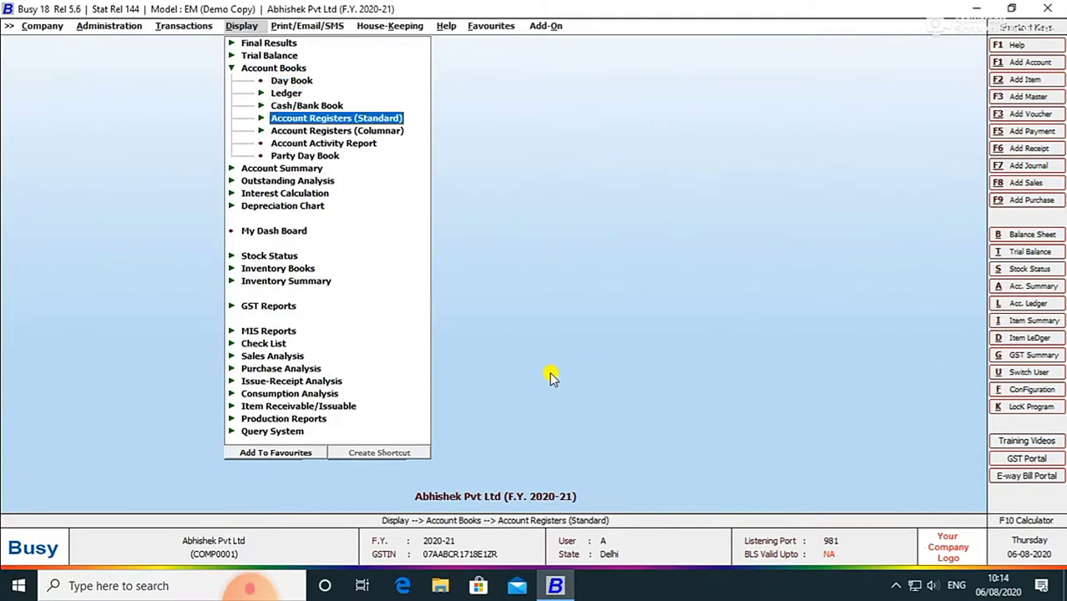
{"action": "key", "text": "Escape"}
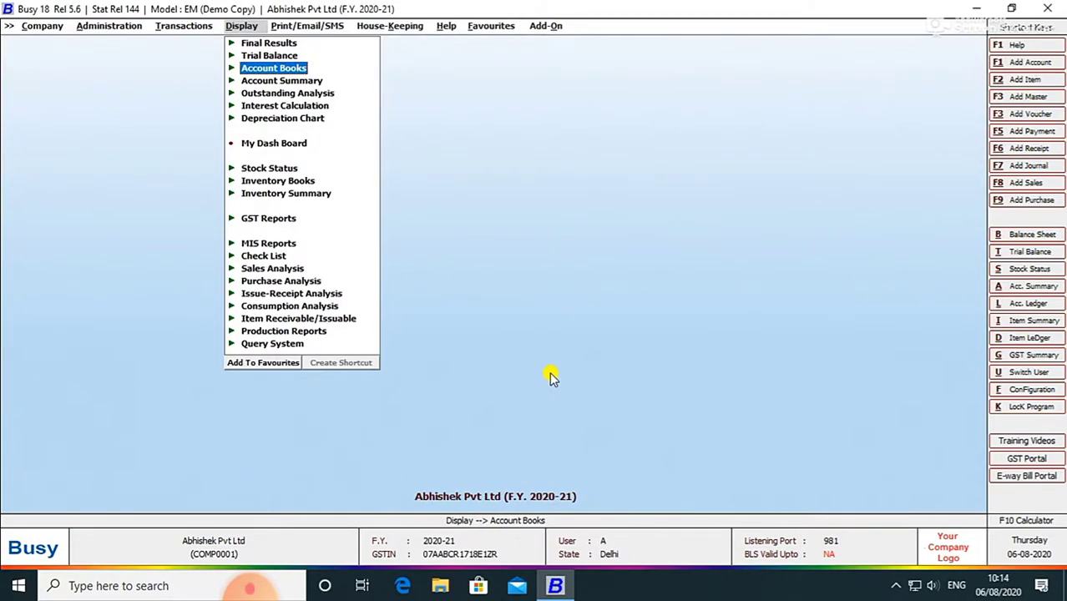
Open the account-wise ledger options for one account, select Salary, and exit without generating the report
{"action": "key", "text": "Return"}
{"action": "key", "text": "Down"}
{"action": "key", "text": "Return"}
{"action": "key", "text": "Return"}
{"action": "key", "text": "Return"}
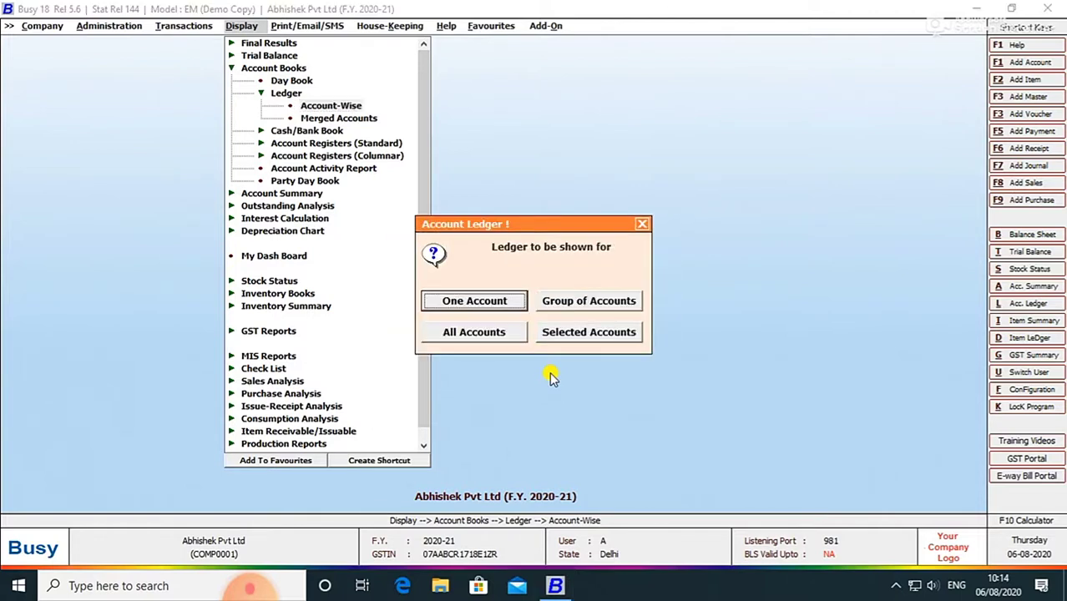
{"action": "key", "text": "Return"}
{"action": "type", "text": "s"}
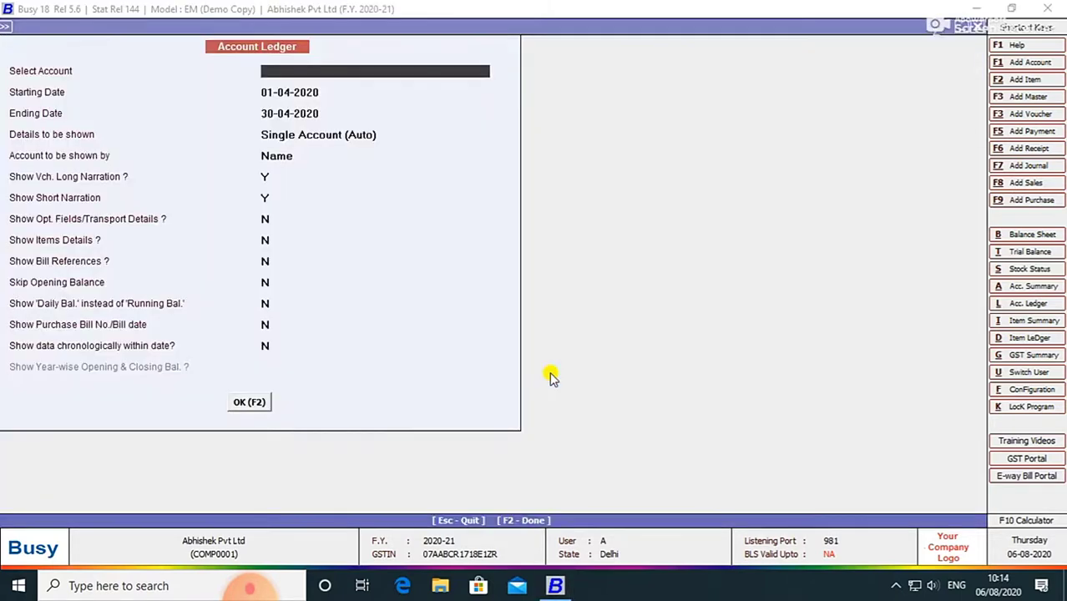
{"action": "key", "text": "Return"}
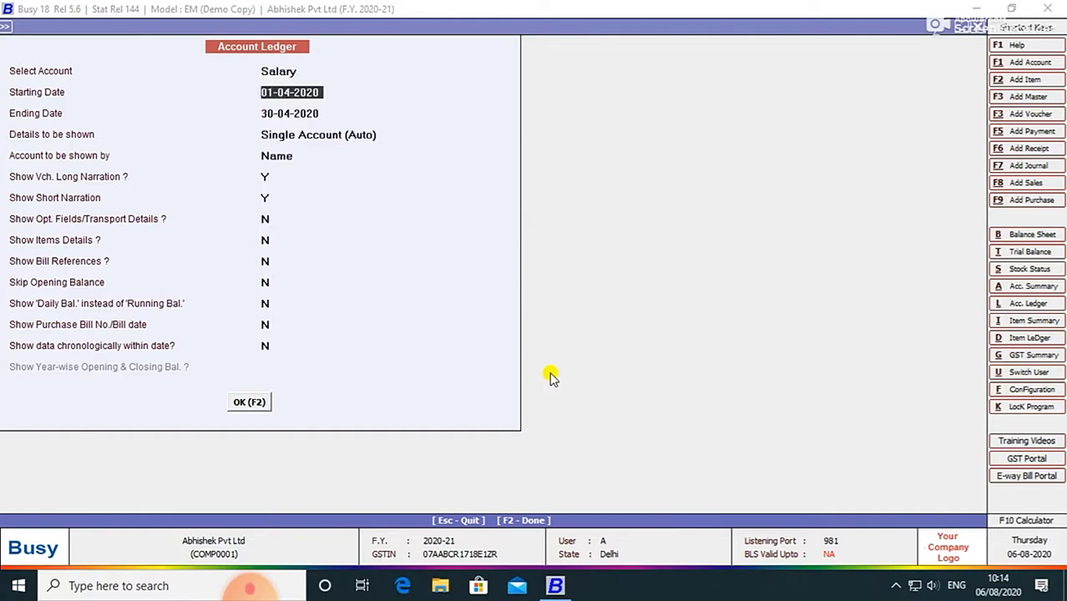
{"action": "key", "text": "Escape"}
{"action": "key", "text": "Escape"}
{"action": "key", "text": "Escape"}
{"action": "key", "text": "Escape"}
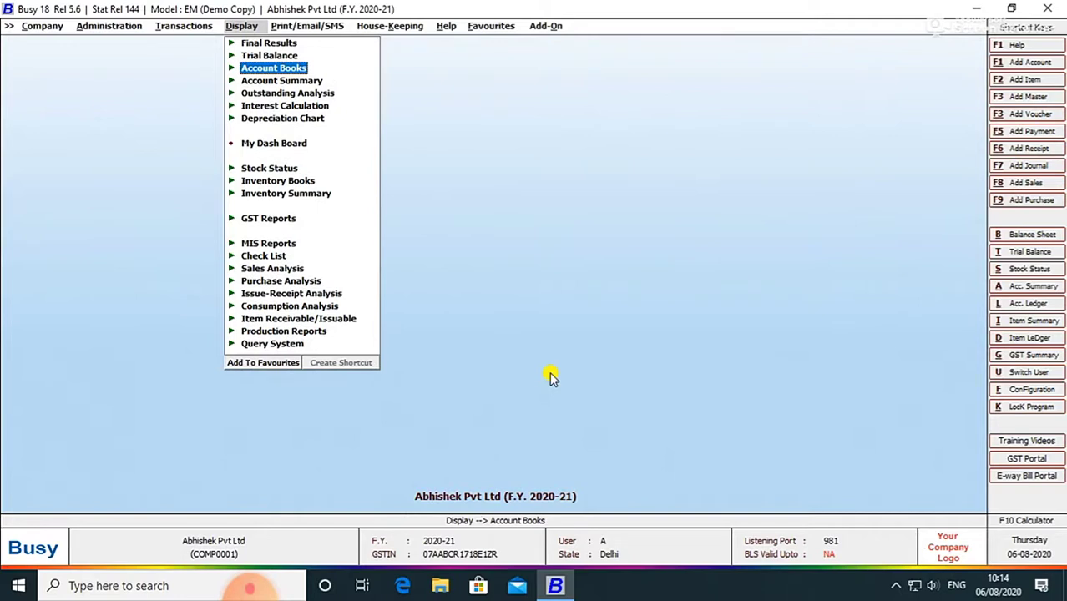
Try to open the Notes Manager
{"action": "key", "text": "alt+n"}
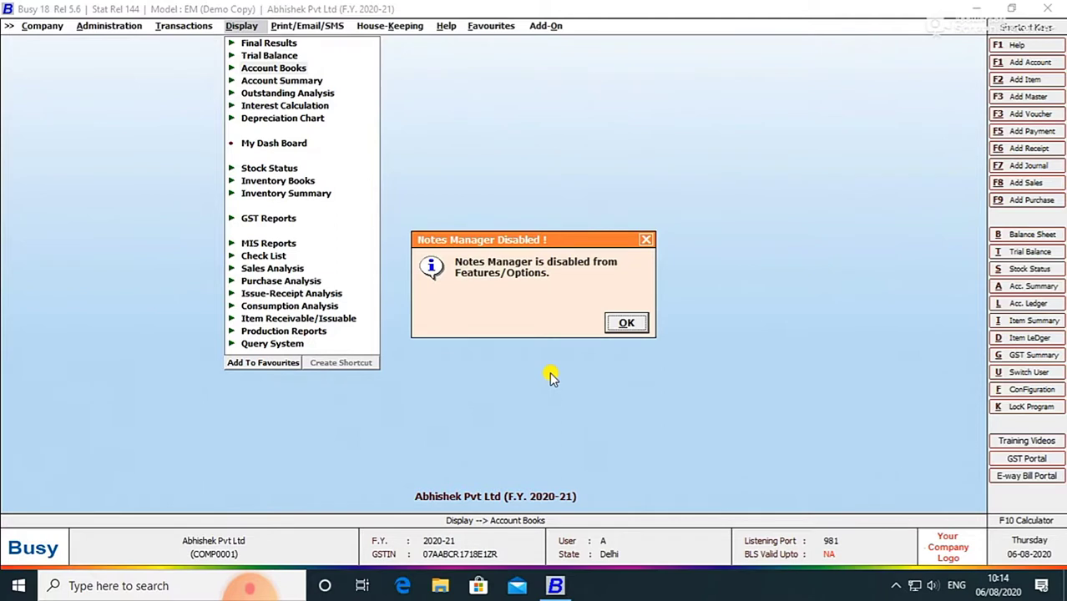
{"action": "key", "text": "Return"}
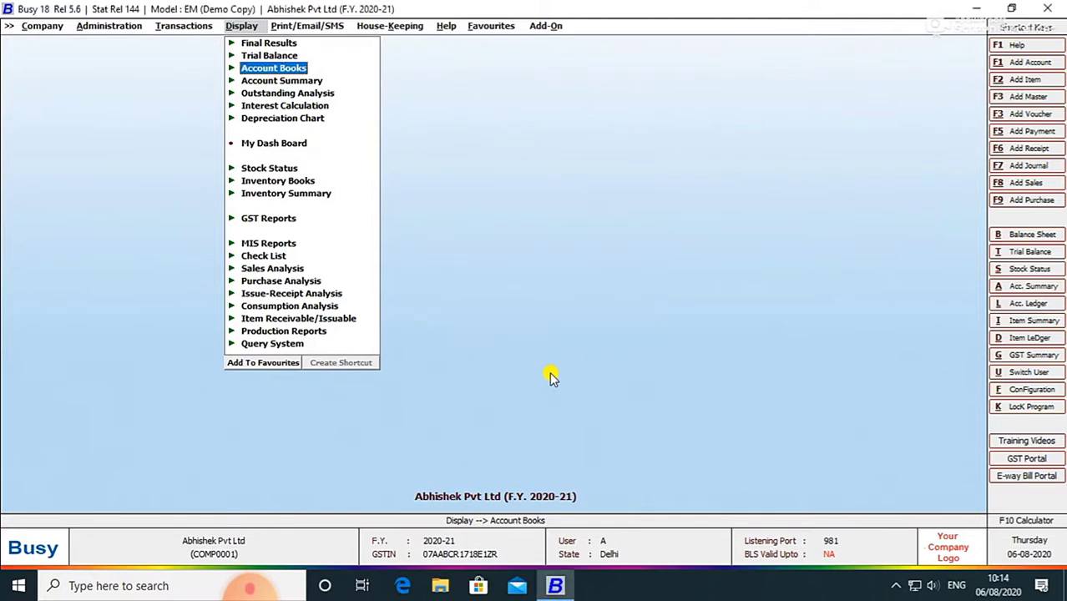
{"action": "key", "text": "alt+n"}
{"action": "key", "text": "Return"}
{"action": "key", "text": "alt+n"}
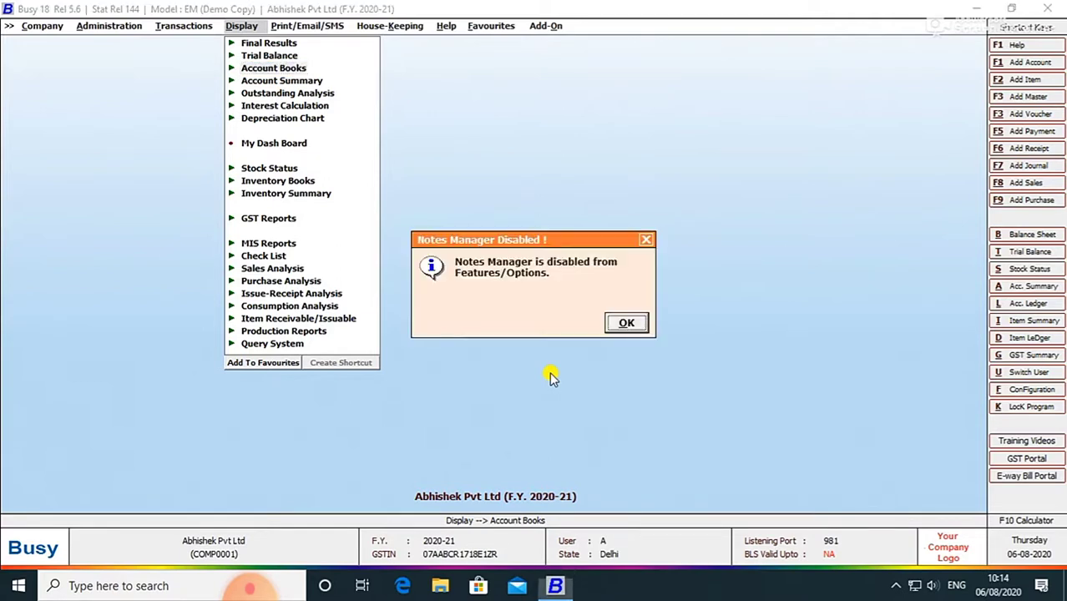
{"action": "key", "text": "Return"}
{"action": "key", "text": "Escape"}
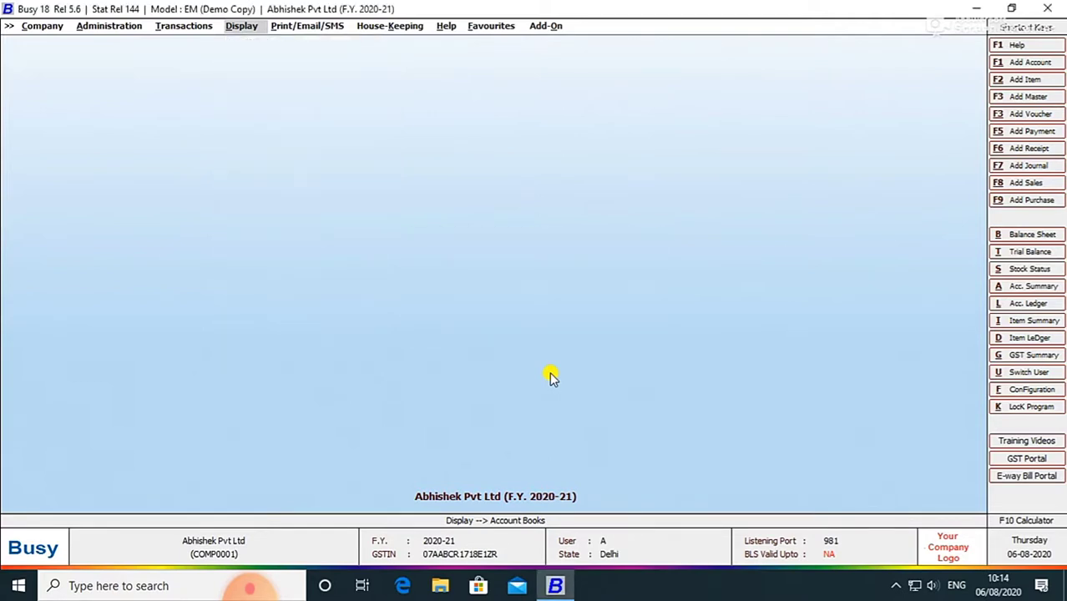
Start creating a keyboard shortcut for the Account-Wise ledger under Account Books
{"action": "key", "text": "Return"}
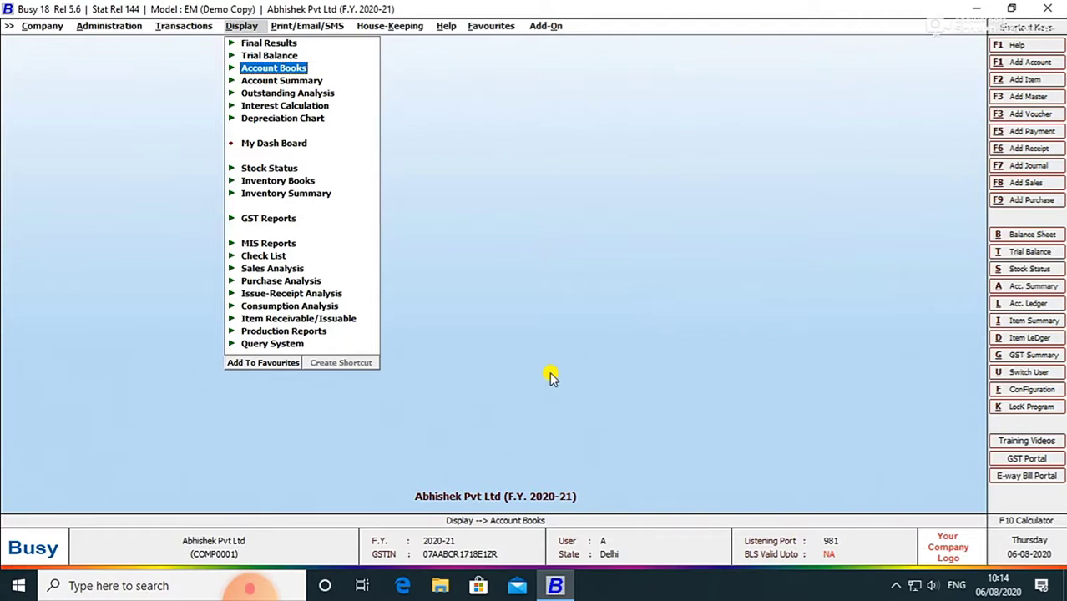
{"action": "key", "text": "Return"}
{"action": "key", "text": "Down"}
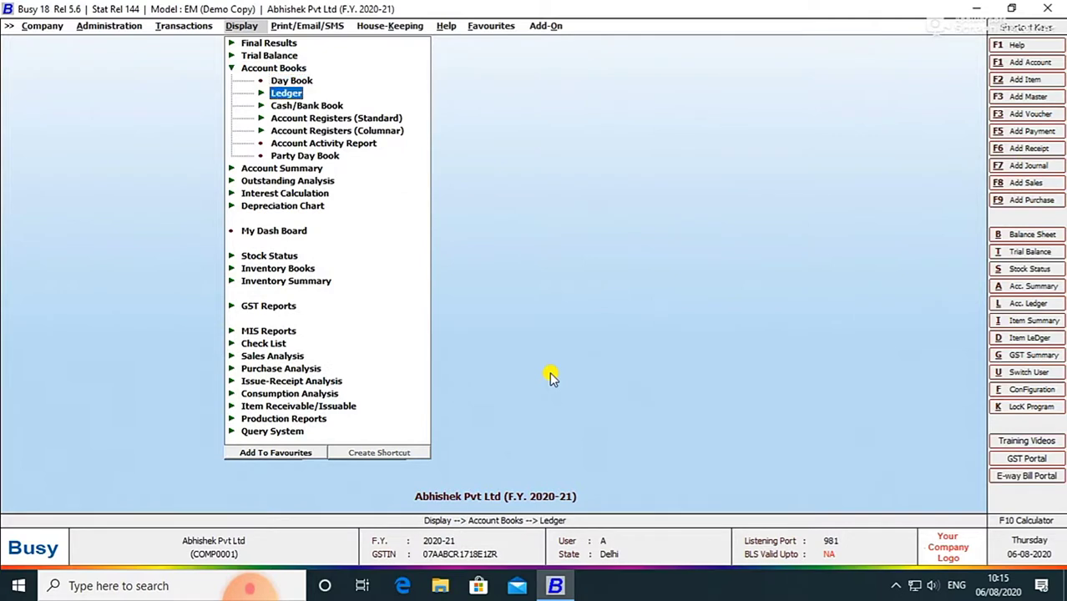
{"action": "key", "text": "Return"}
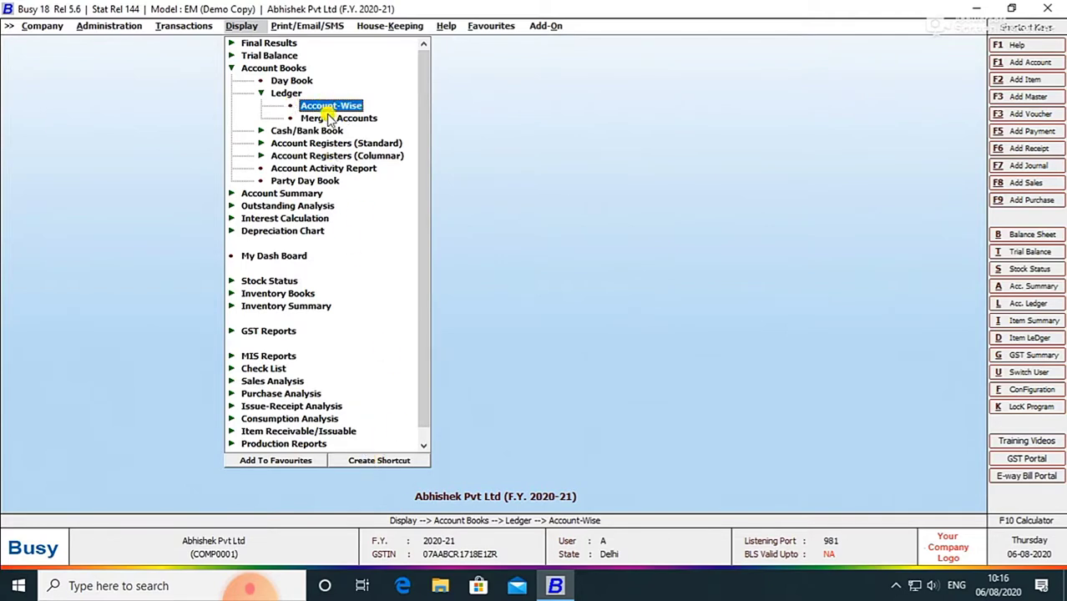
{"action": "left_click", "coordinate": [379, 460]}
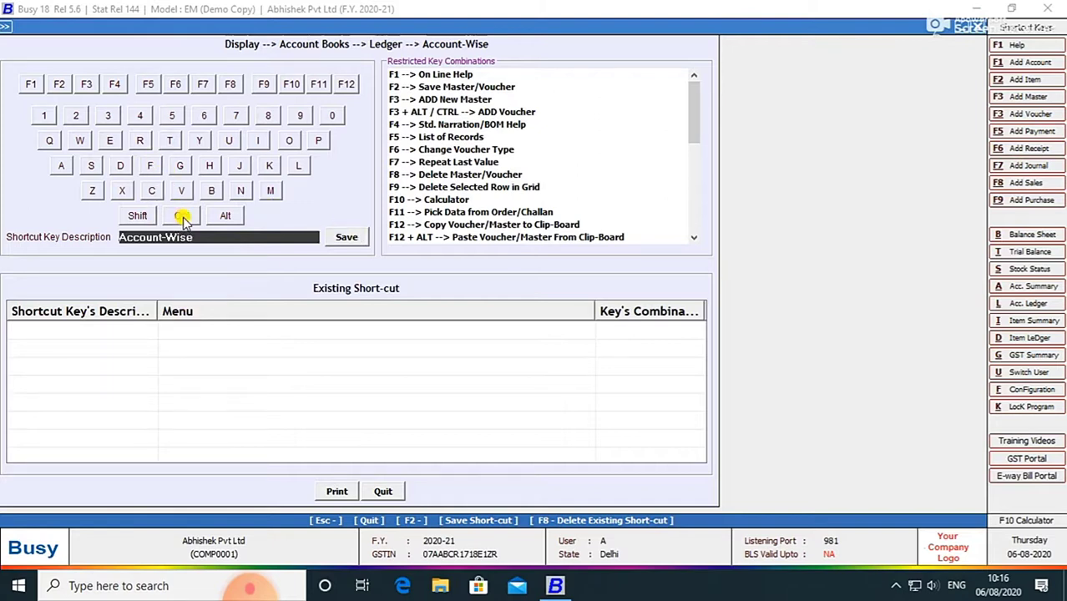
Assign the combination Alt + J to the Account-Wise ledger, save the shortcut, and return to the main screen
{"action": "left_click", "coordinate": [225, 216]}
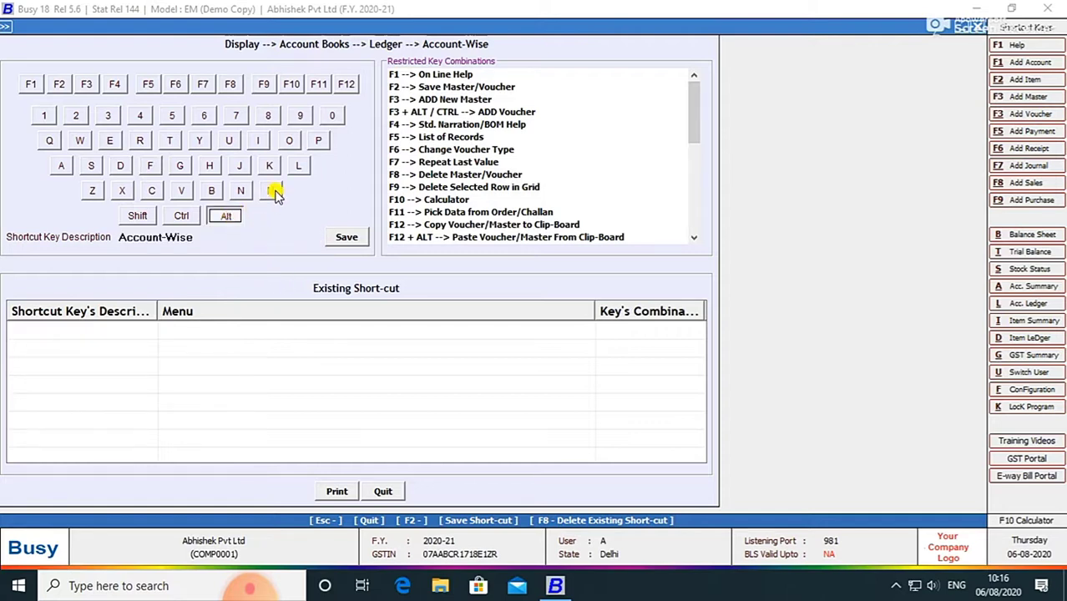
{"action": "left_click", "coordinate": [240, 166]}
{"action": "left_click", "coordinate": [230, 216]}
{"action": "left_click", "coordinate": [230, 216]}
{"action": "left_click", "coordinate": [240, 166]}
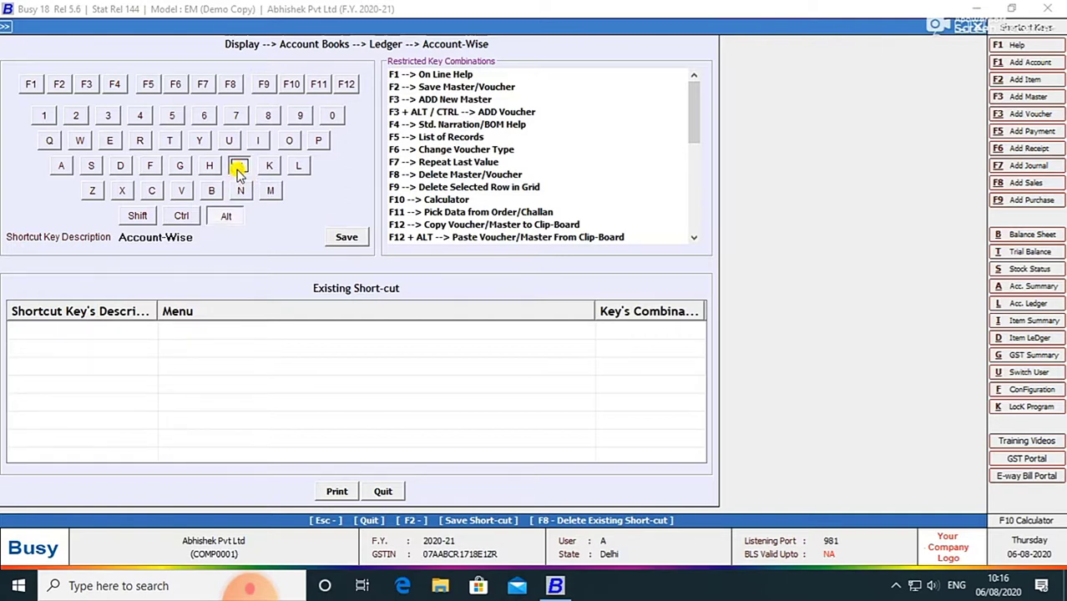
{"action": "left_click", "coordinate": [342, 240]}
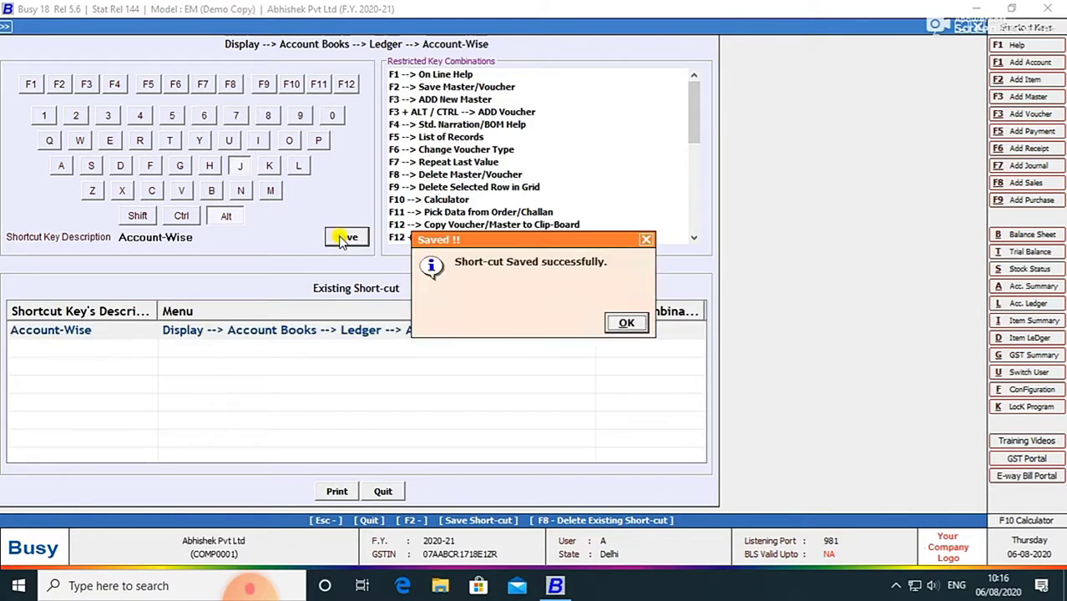
{"action": "left_click", "coordinate": [621, 324]}
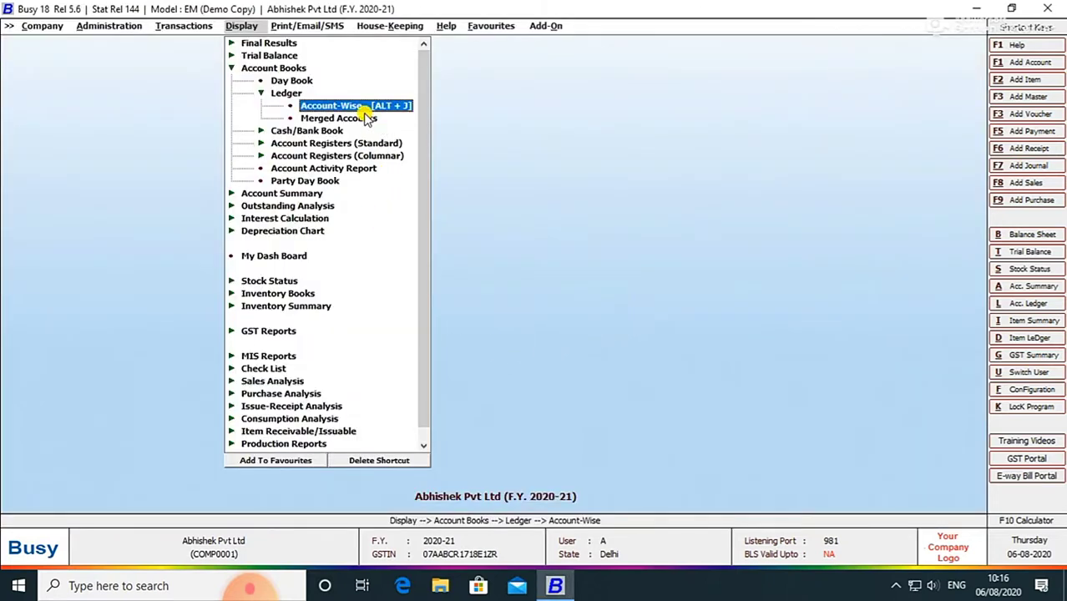
{"action": "key", "text": "Escape"}
{"action": "key", "text": "Escape"}
{"action": "key", "text": "Escape"}
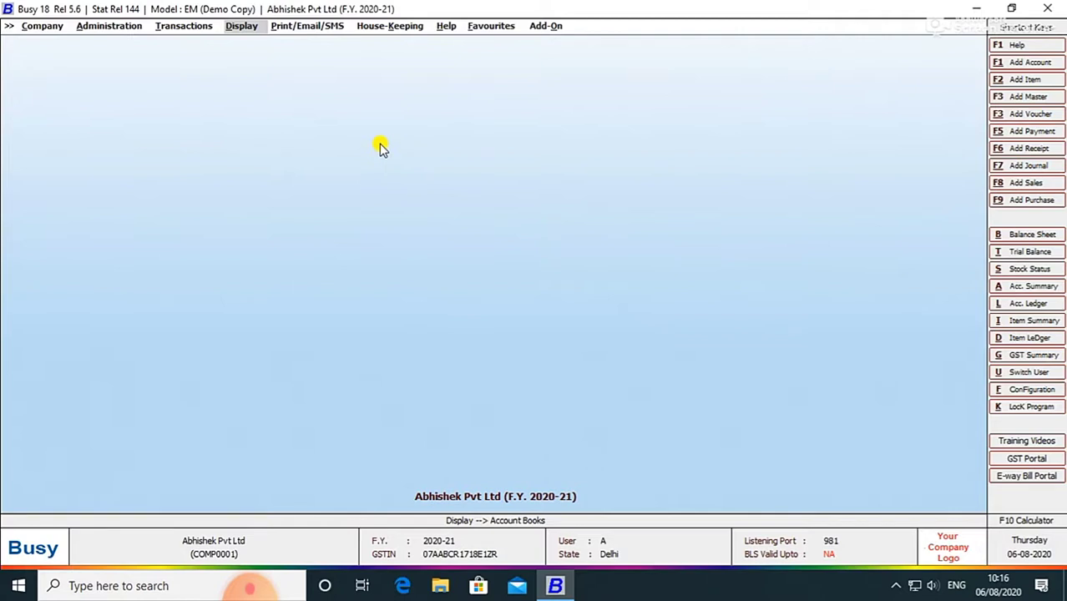
Use the newly assigned Alt + J shortcut to open the account ledger for one account, and select the Sales account
{"action": "key", "text": "alt+j"}
{"action": "key", "text": "Return"}
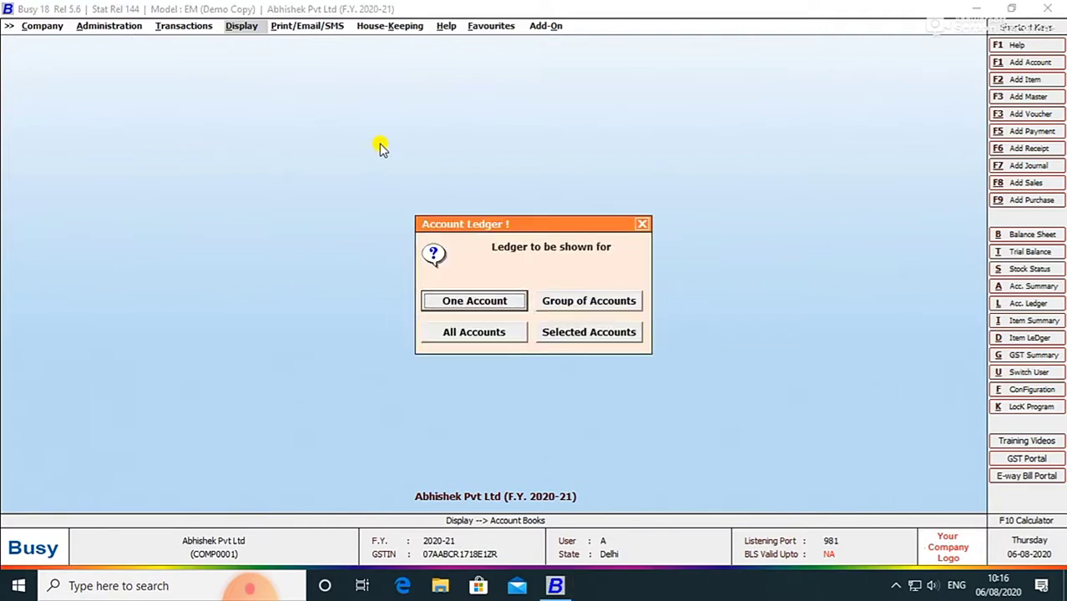
{"action": "key", "text": "Return"}
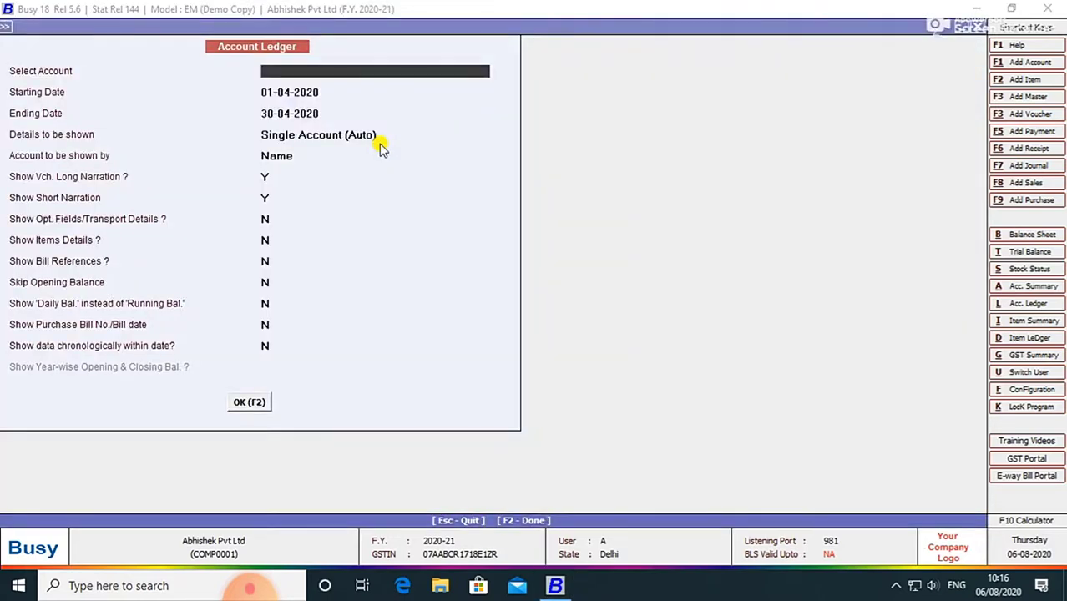
{"action": "type", "text": "s"}
{"action": "key", "text": "BackSpace"}
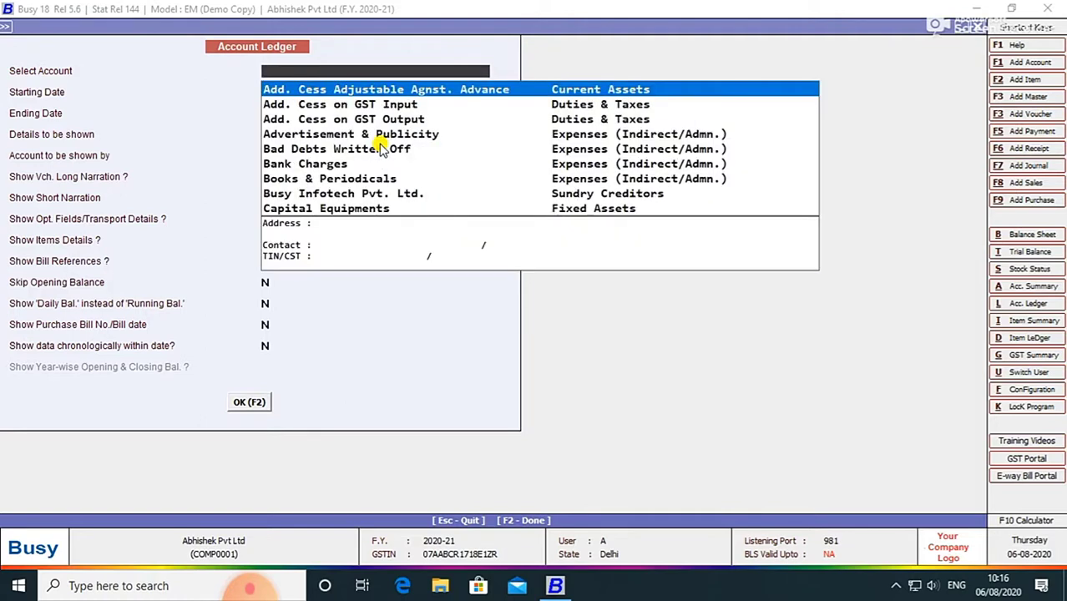
{"action": "type", "text": "sal"}
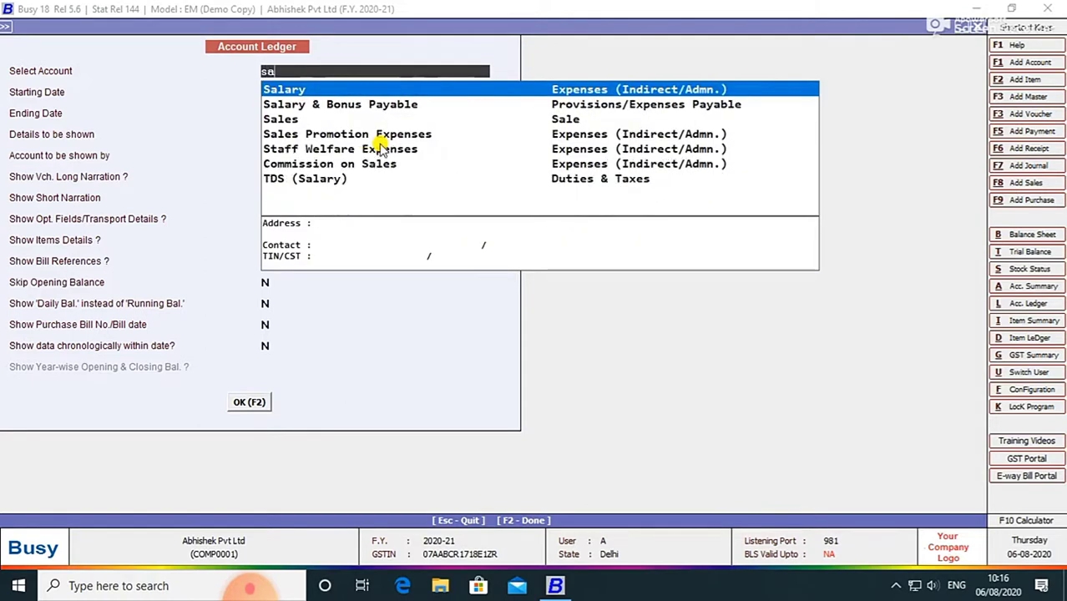
{"action": "key", "text": "Down"}
{"action": "key", "text": "Down"}
{"action": "key", "text": "Return"}
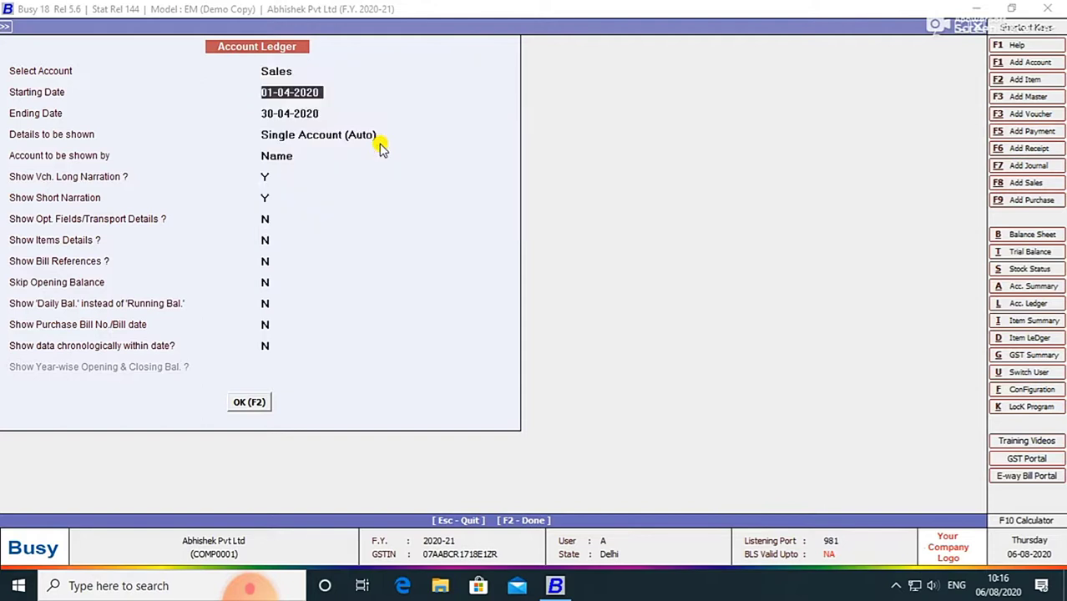
Generate the Sales account ledger from 01-04-2020 to 30-04-2020, and return to the main screen
{"action": "key", "text": "Return"}
{"action": "key", "text": "F2"}
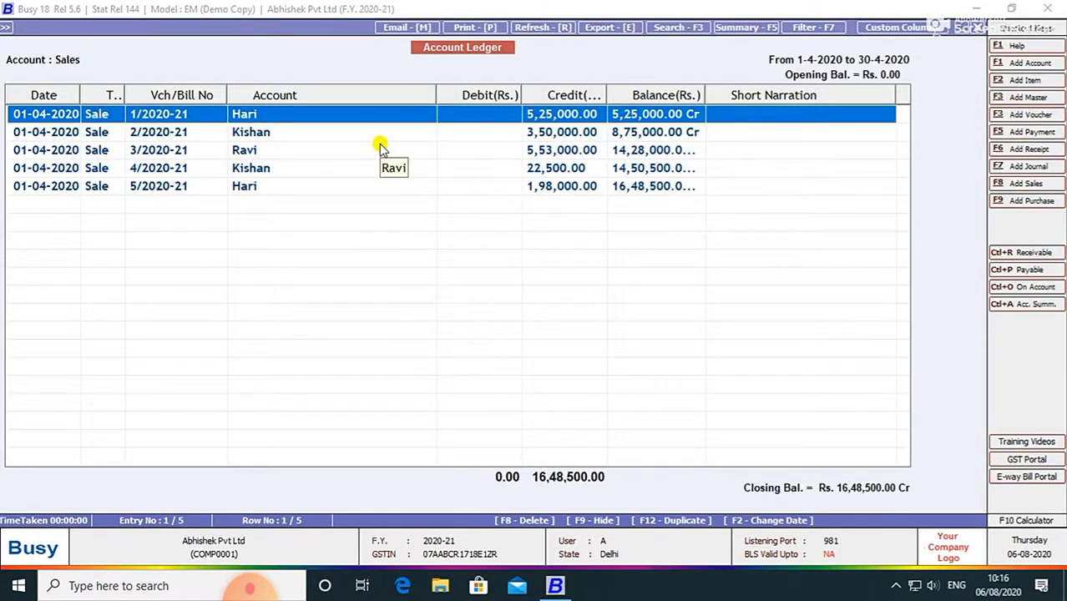
{"action": "key", "text": "Escape"}
{"action": "key", "text": "Escape"}
{"action": "key", "text": "Escape"}
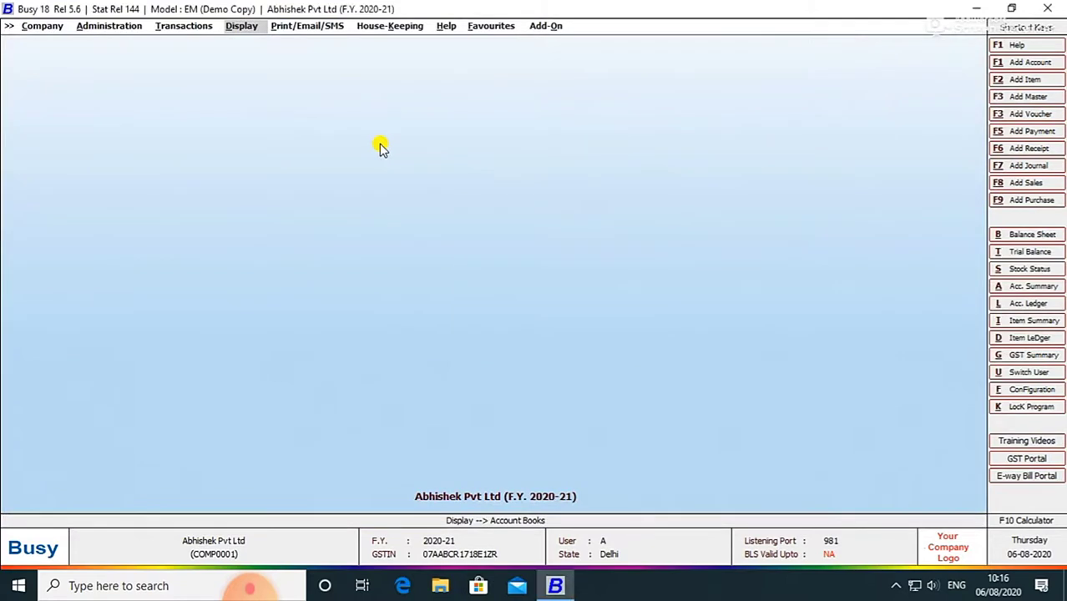
Check the shortcut assignment of the Account-Wise ledger entry under Account Books
{"action": "key", "text": "Return"}
{"action": "key", "text": "Return"}
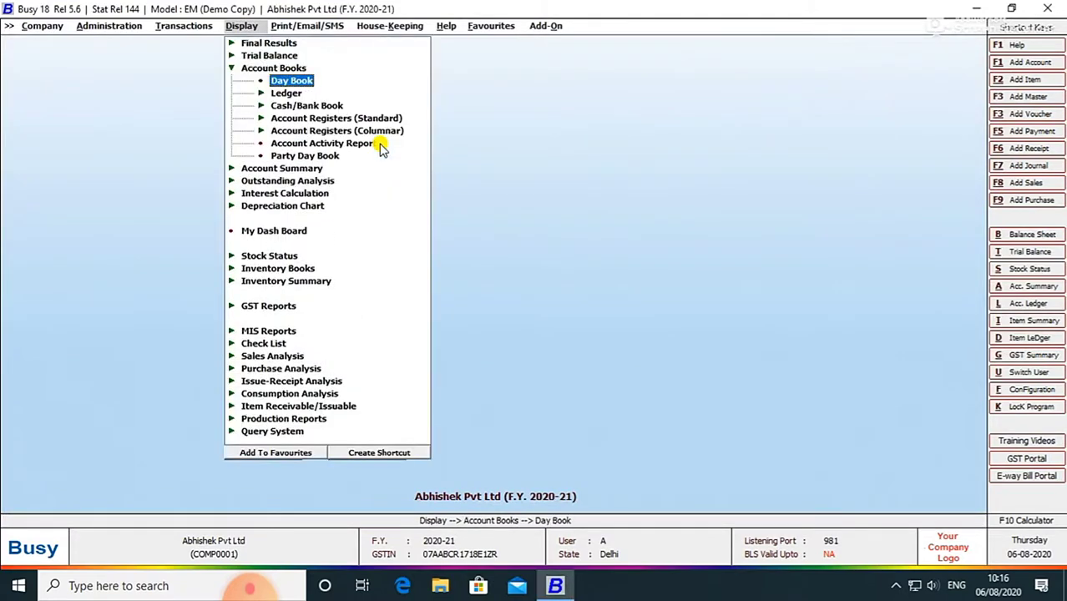
{"action": "key", "text": "Down"}
{"action": "key", "text": "Return"}
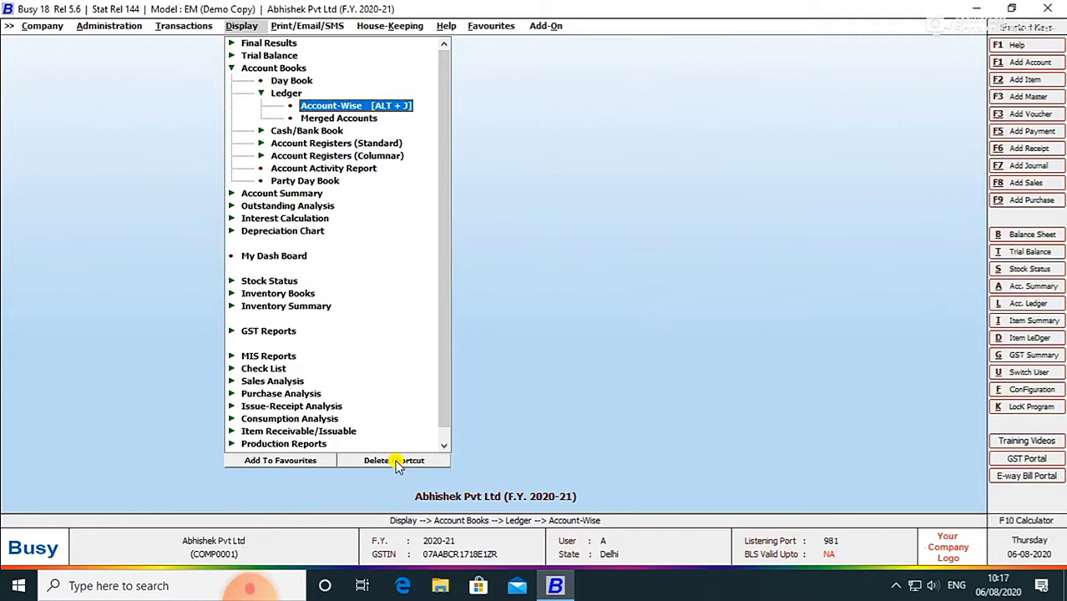
Look at the shortcut option available for adding a purchase voucher
{"action": "key", "text": "Left"}
{"action": "key", "text": "Left"}
{"action": "key", "text": "Left"}
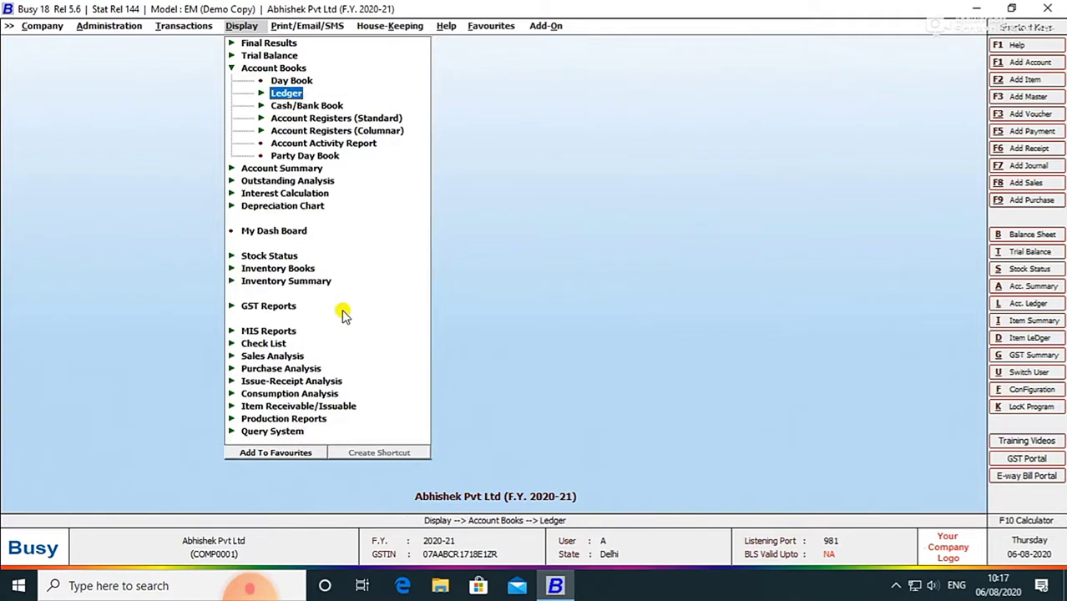
{"action": "key", "text": "Down"}
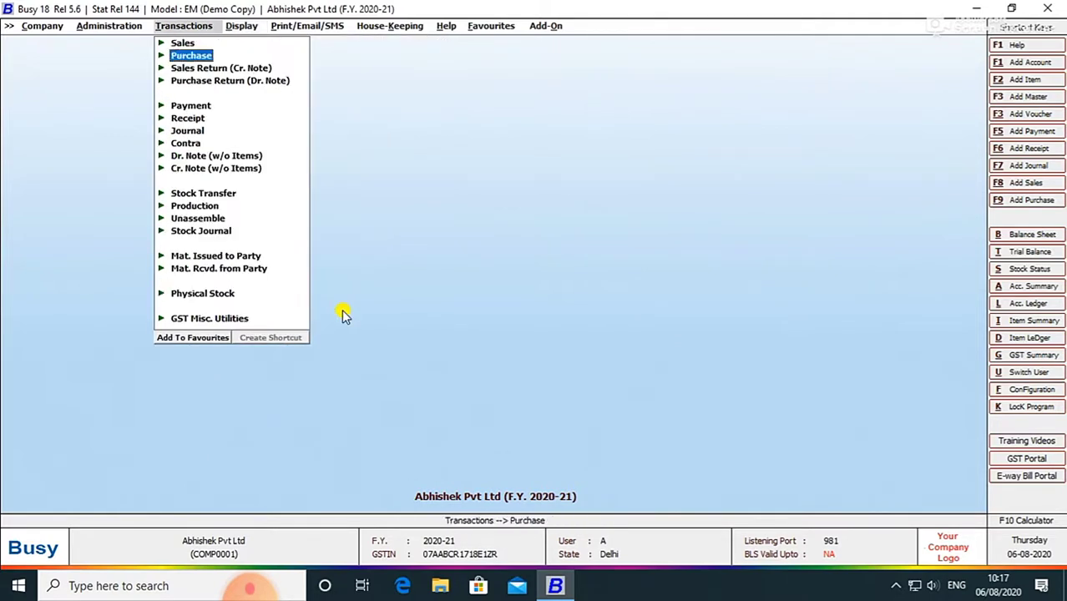
{"action": "key", "text": "Right"}
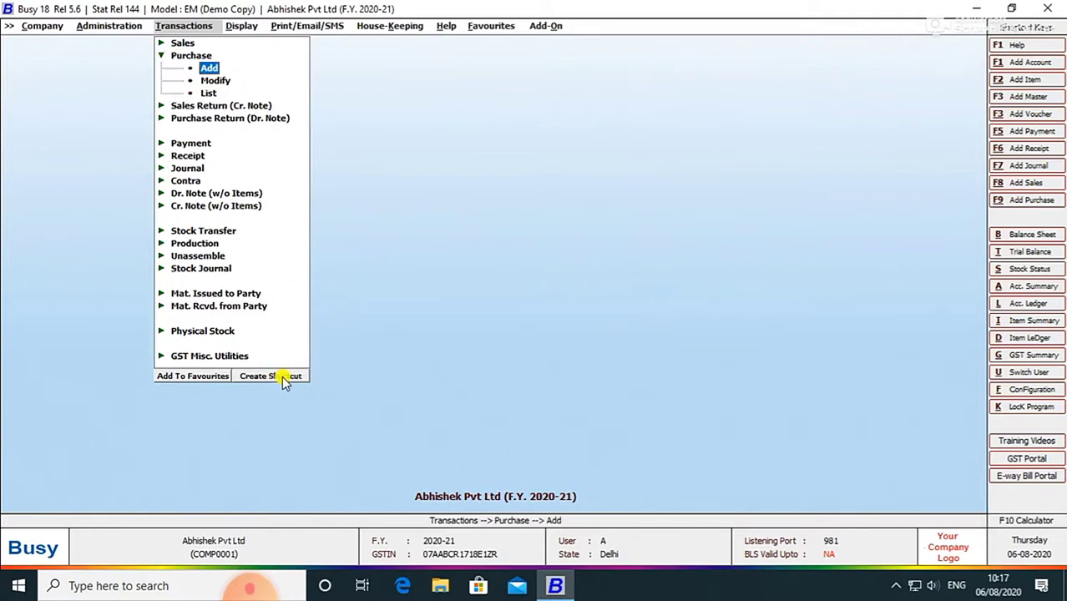
Open a blank Sales Return (Cr. Note) voucher and quit it without entering anything
{"action": "key", "text": "Left"}
{"action": "left_click", "coordinate": [205, 70]}
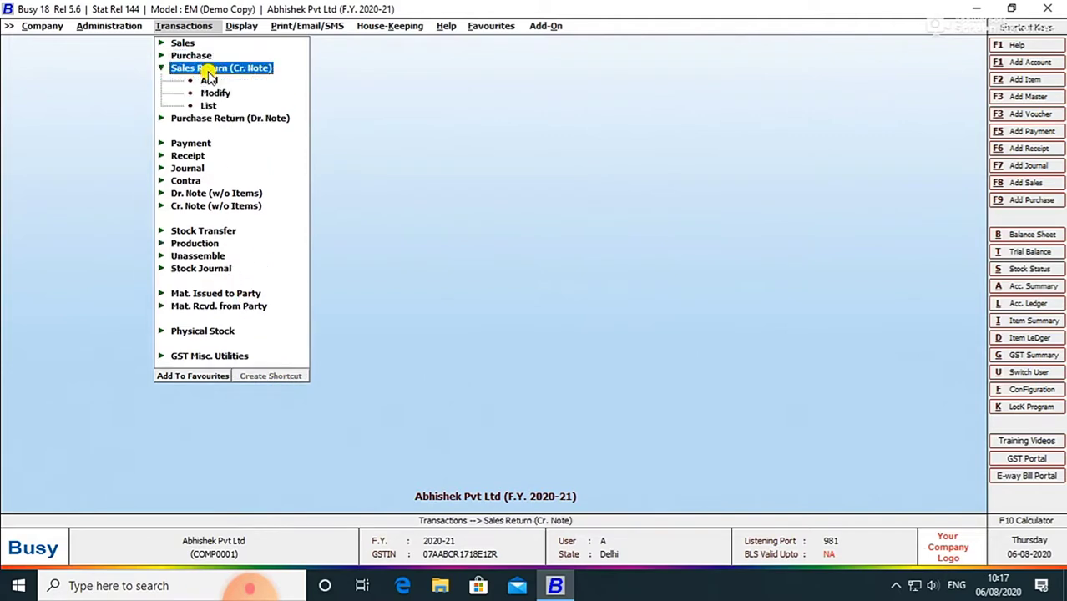
{"action": "left_click", "coordinate": [208, 80]}
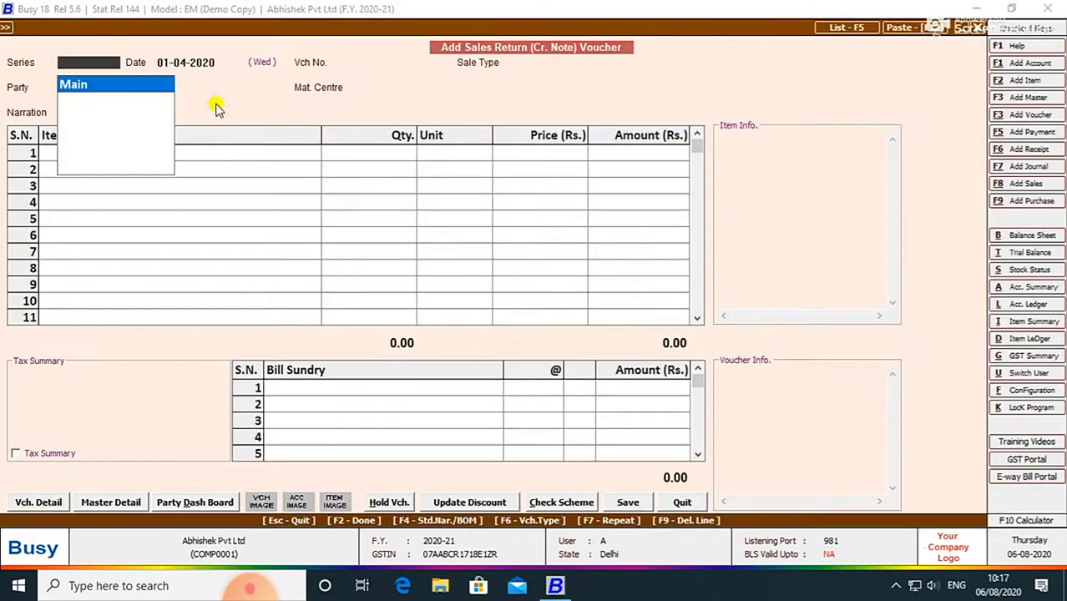
{"action": "key", "text": "Escape"}
{"action": "key", "text": "Escape"}
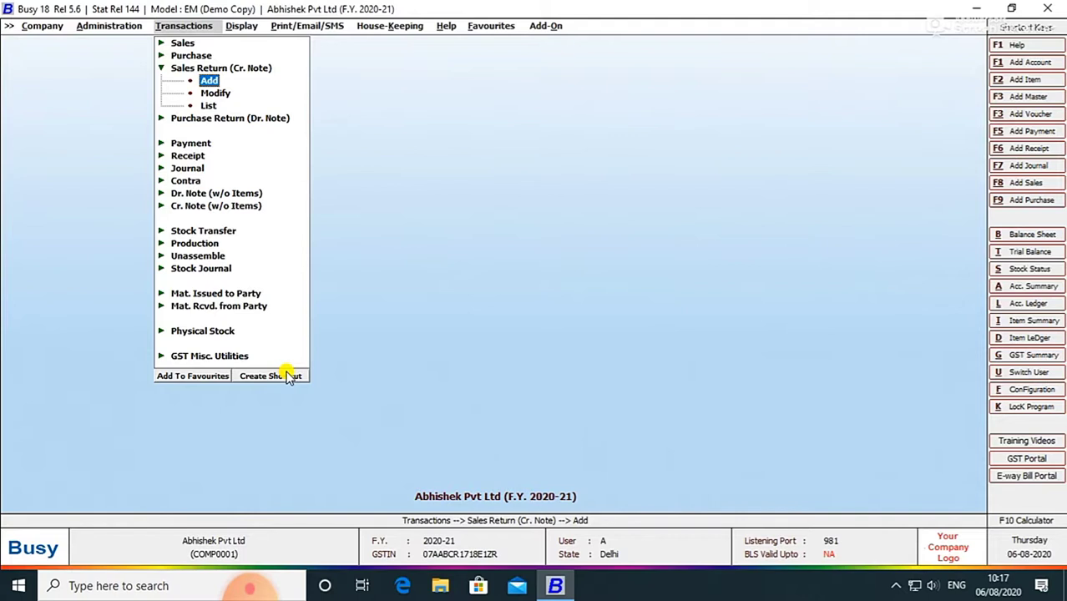
Review the built-in list of general and voucher-feeding shortcut keys in Help, and close it
{"action": "key", "text": "Right"}
{"action": "key", "text": "Right"}
{"action": "key", "text": "Right"}
{"action": "key", "text": "Right"}
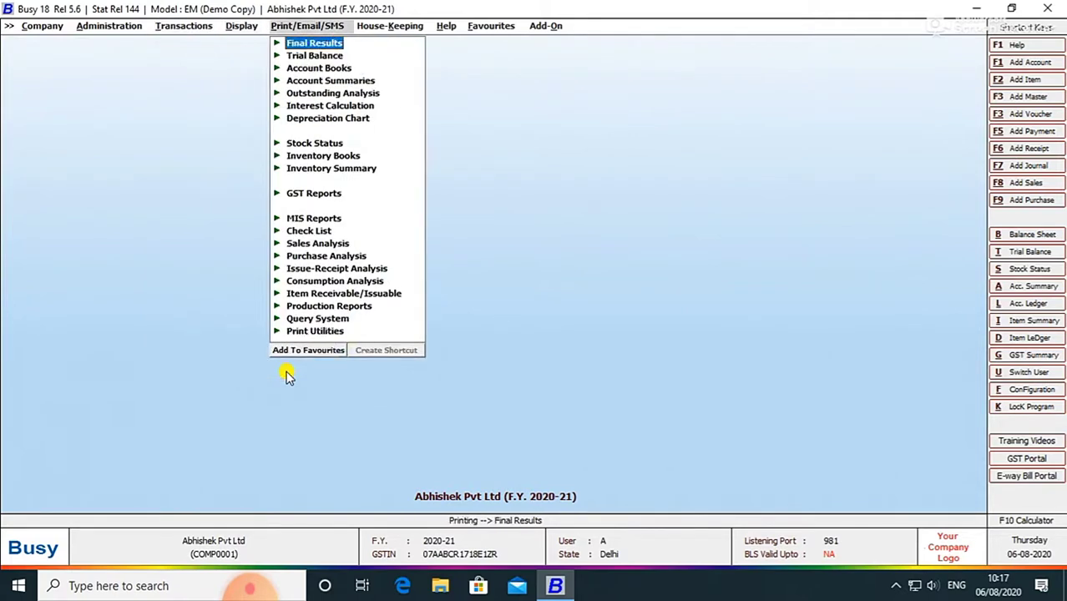
{"action": "key", "text": "Return"}
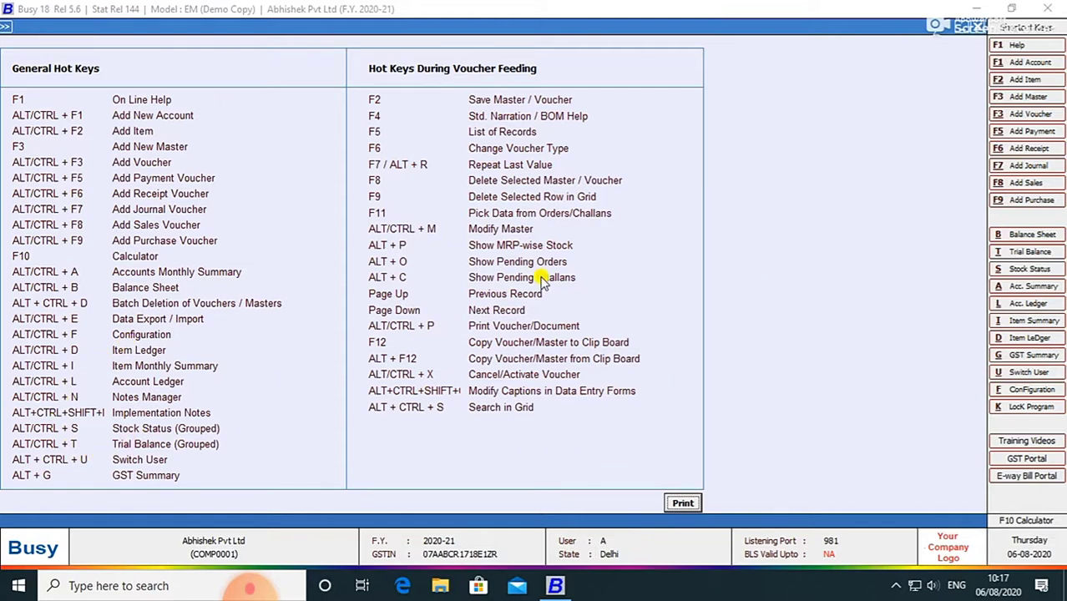
{"action": "key", "text": "Escape"}
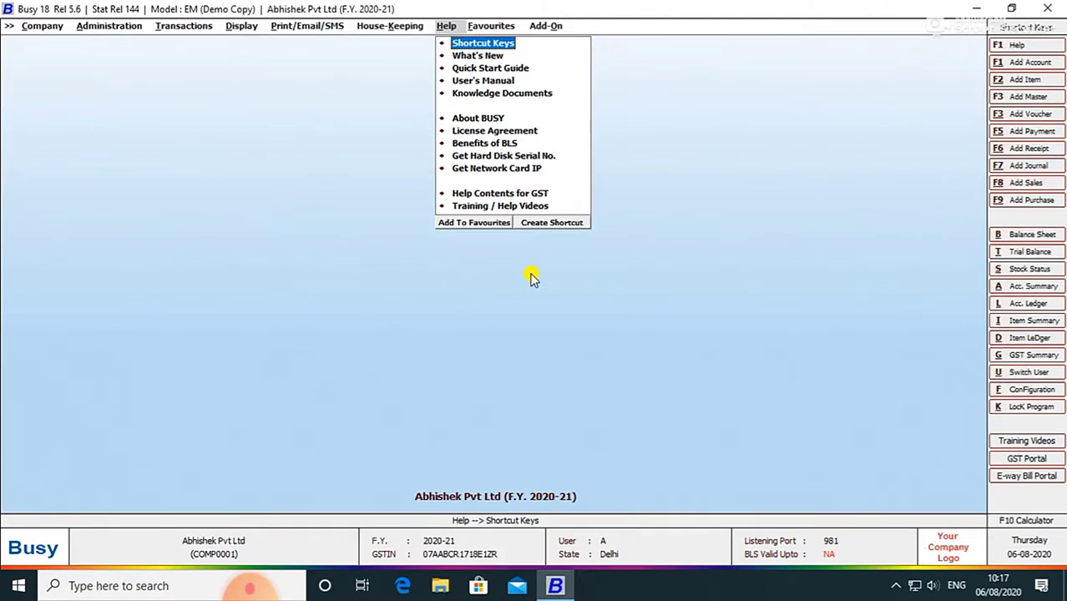
{"action": "key", "text": "Left"}
{"action": "key", "text": "Left"}
{"action": "key", "text": "Left"}
{"action": "key", "text": "Down"}
{"action": "key", "text": "Down"}
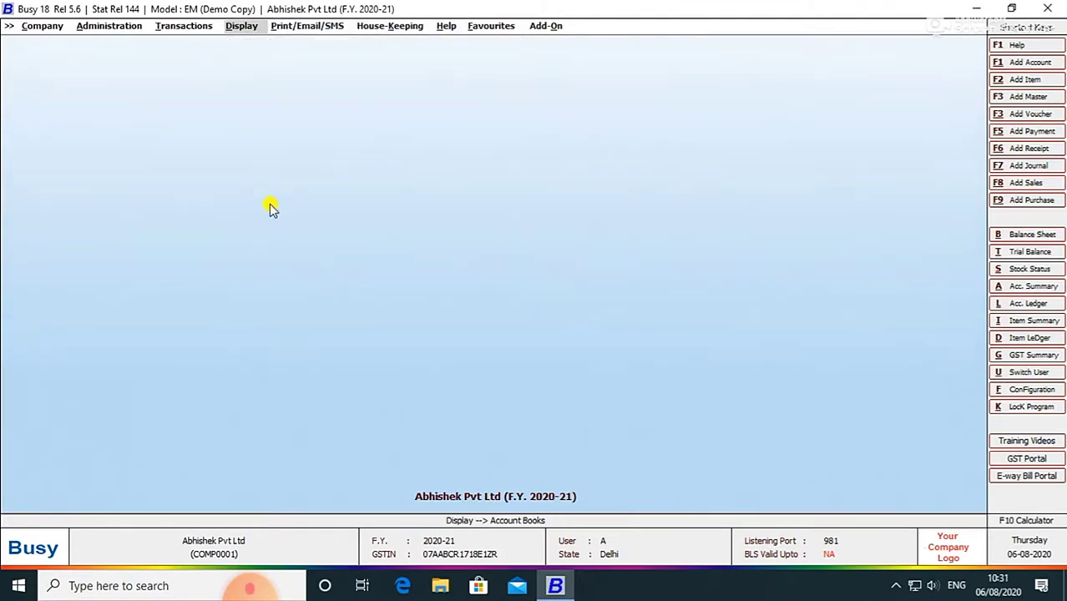
Open the company logo display settings and enable the company background image
{"action": "left_click", "coordinate": [949, 544]}
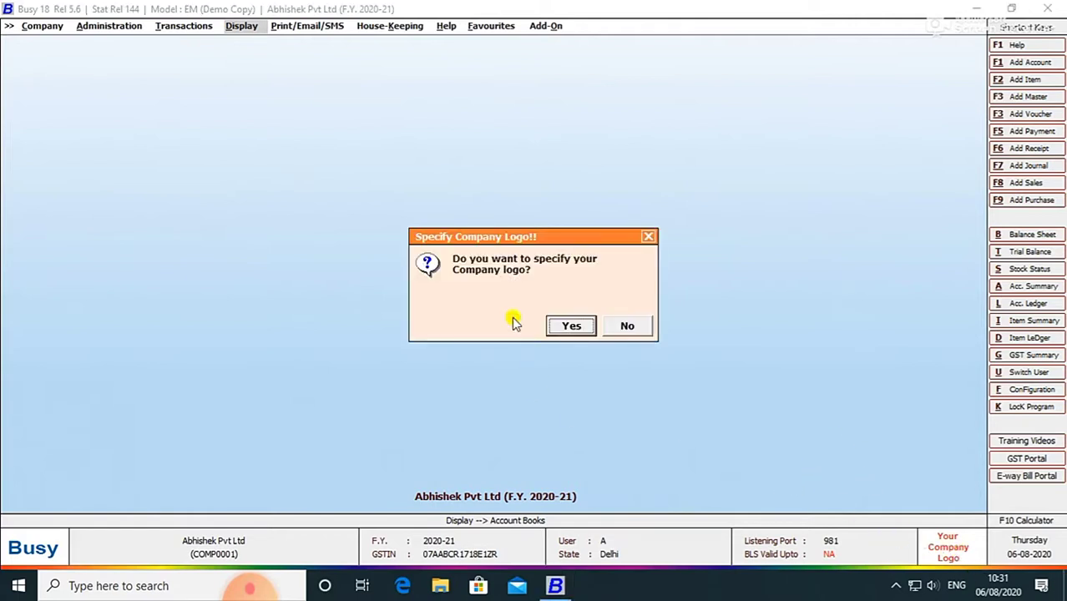
{"action": "left_click", "coordinate": [571, 324]}
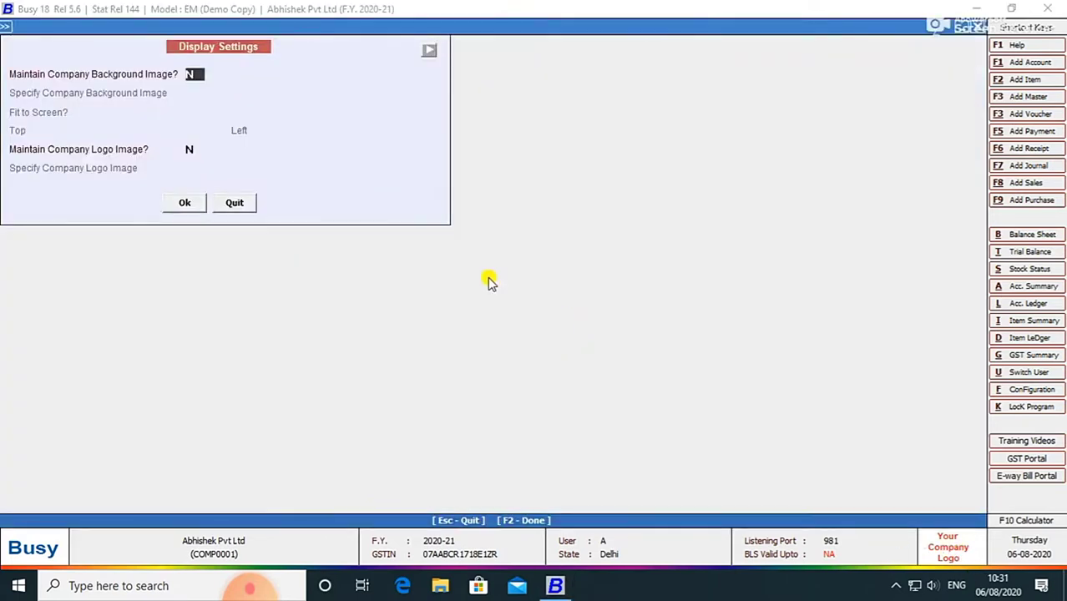
{"action": "type", "text": "y"}
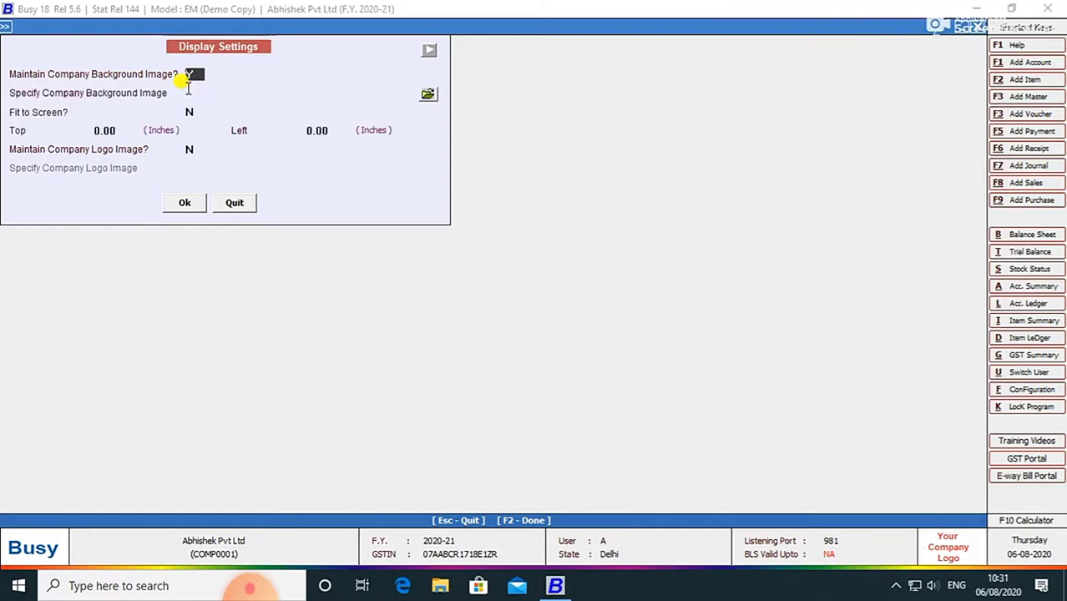
{"action": "key", "text": "Return"}
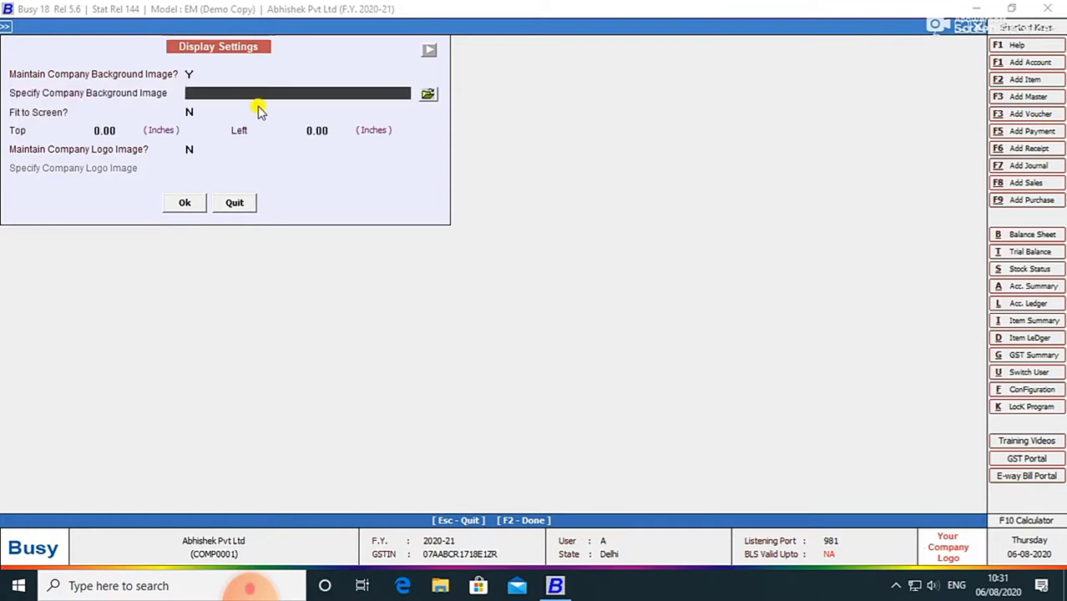
Choose My Post (18) from Downloads as the company background image and save the display settings
{"action": "left_click", "coordinate": [427, 93]}
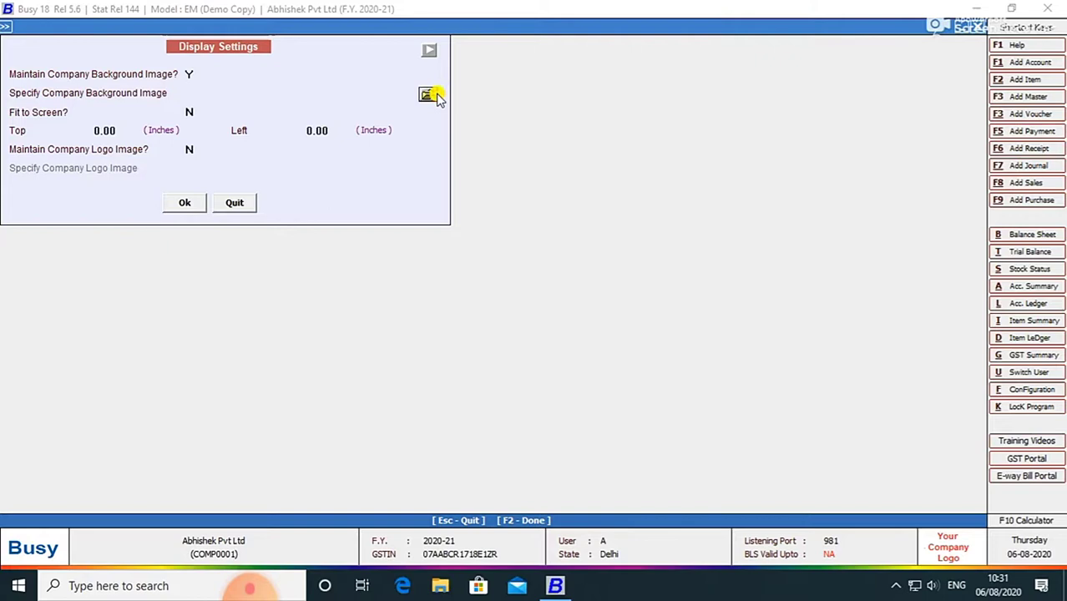
{"action": "scroll", "coordinate": [71, 141], "scroll_direction": "up", "scroll_amount": 2}
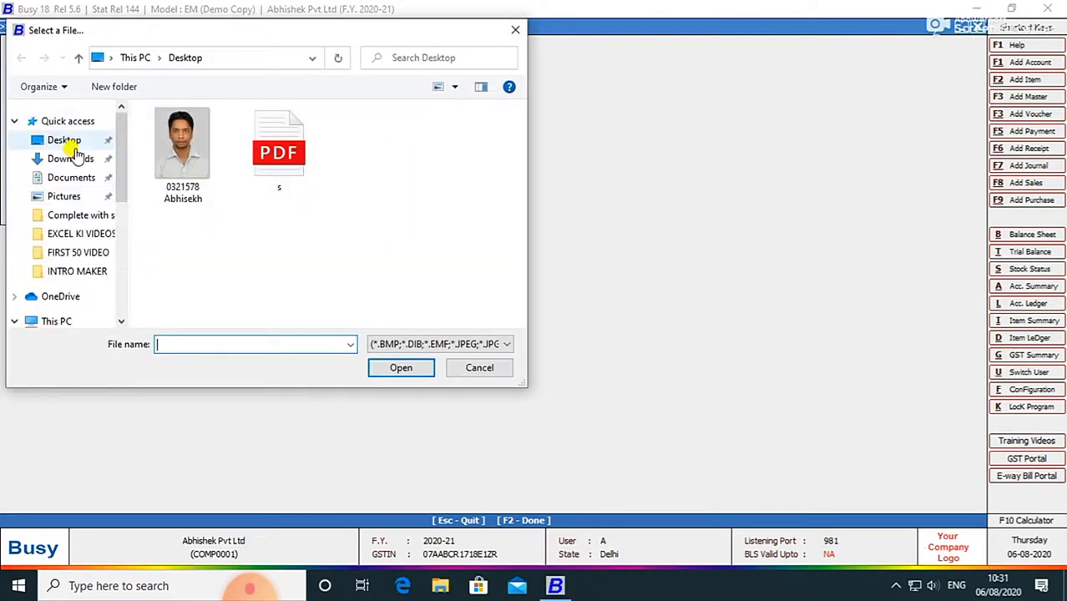
{"action": "left_click", "coordinate": [67, 141]}
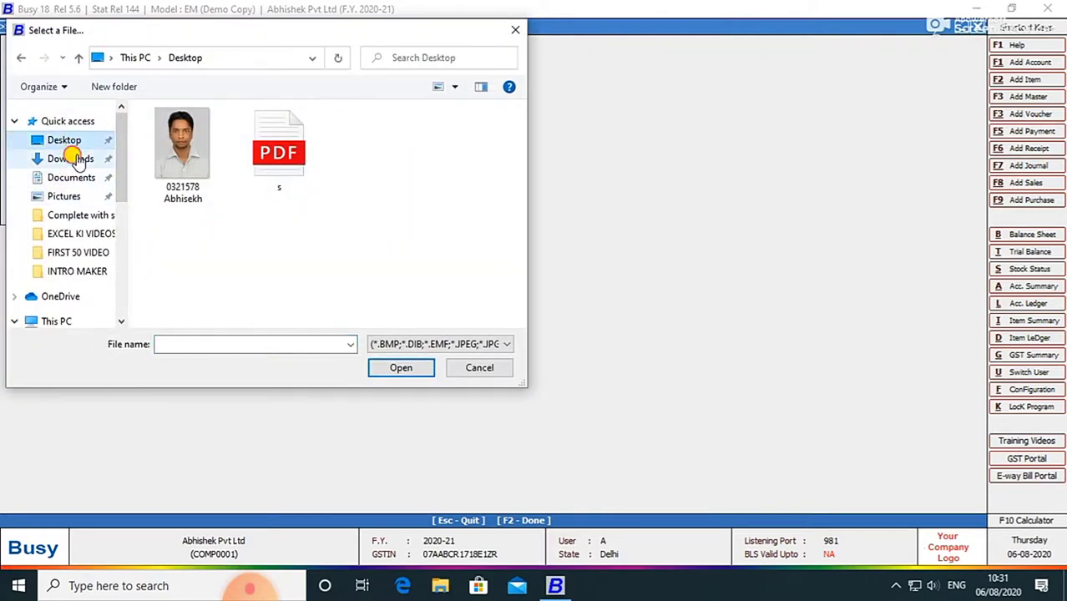
{"action": "left_click", "coordinate": [72, 157]}
{"action": "left_click", "coordinate": [187, 182]}
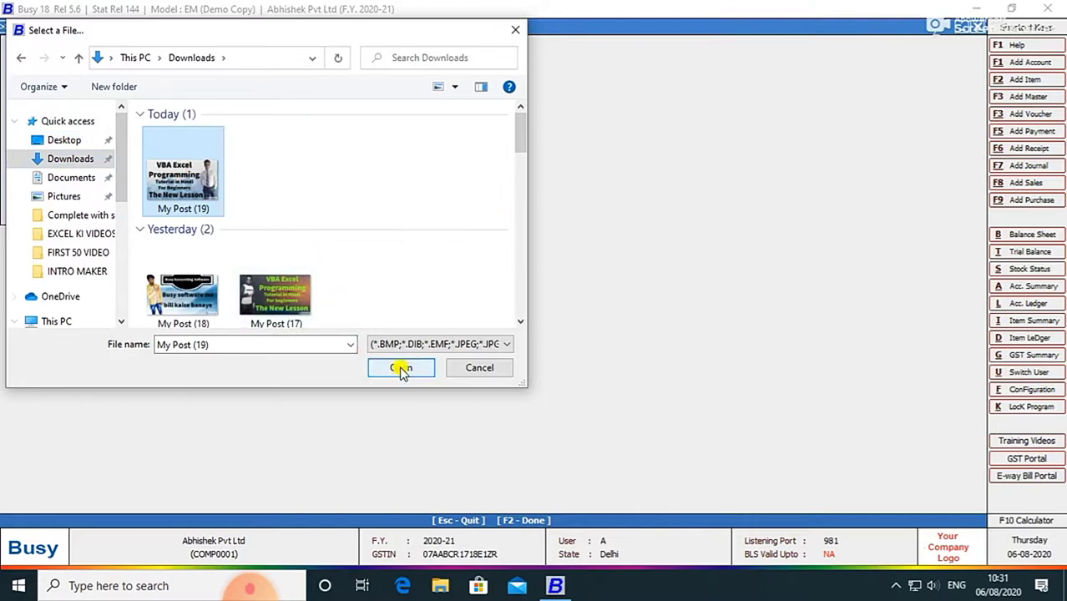
{"action": "left_click", "coordinate": [209, 301]}
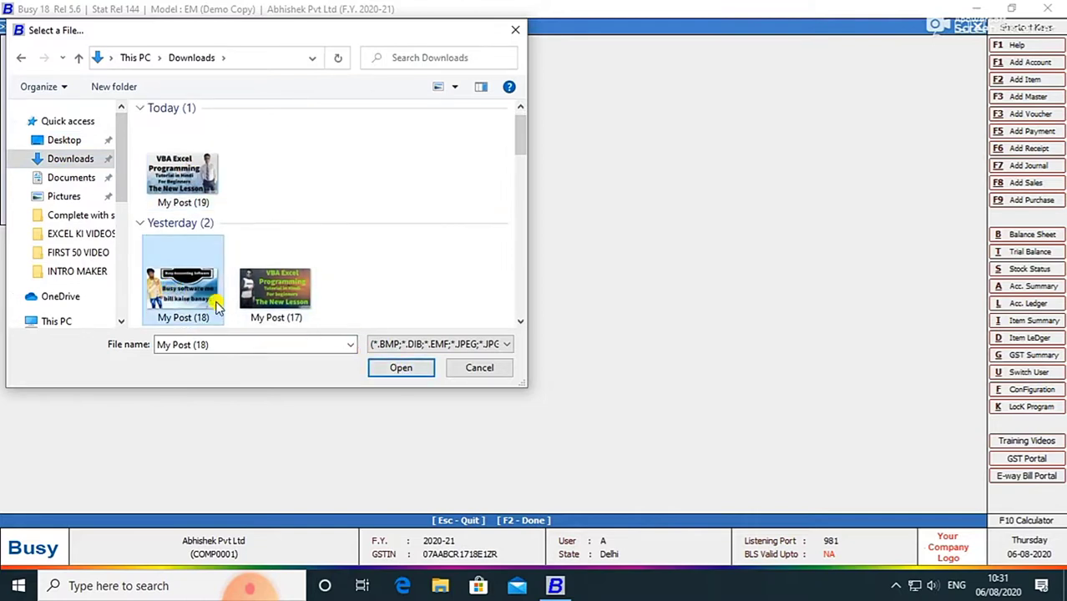
{"action": "left_click", "coordinate": [399, 367]}
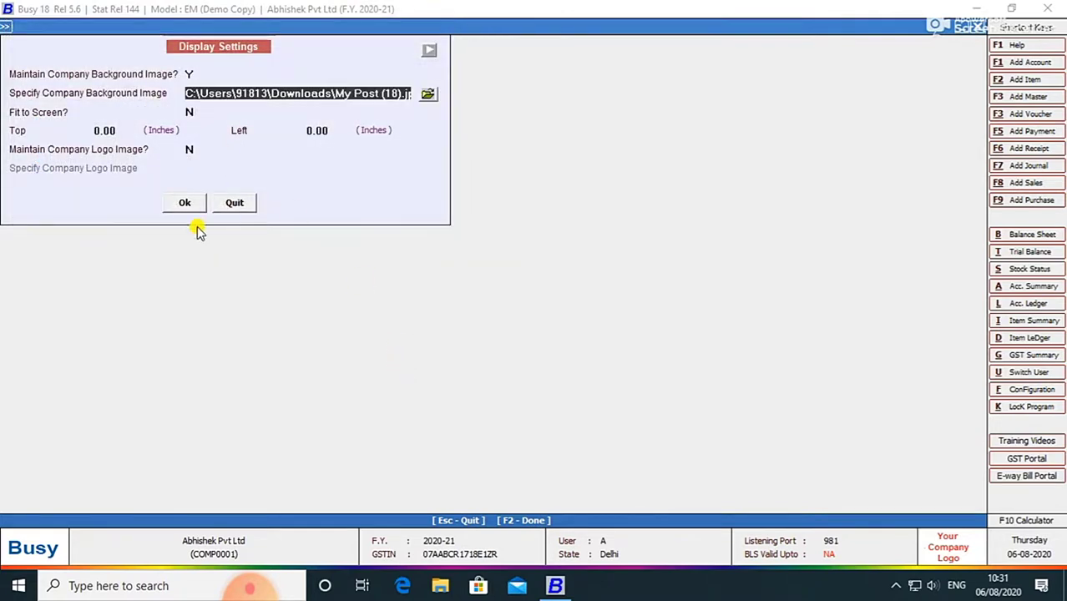
{"action": "left_click", "coordinate": [185, 205]}
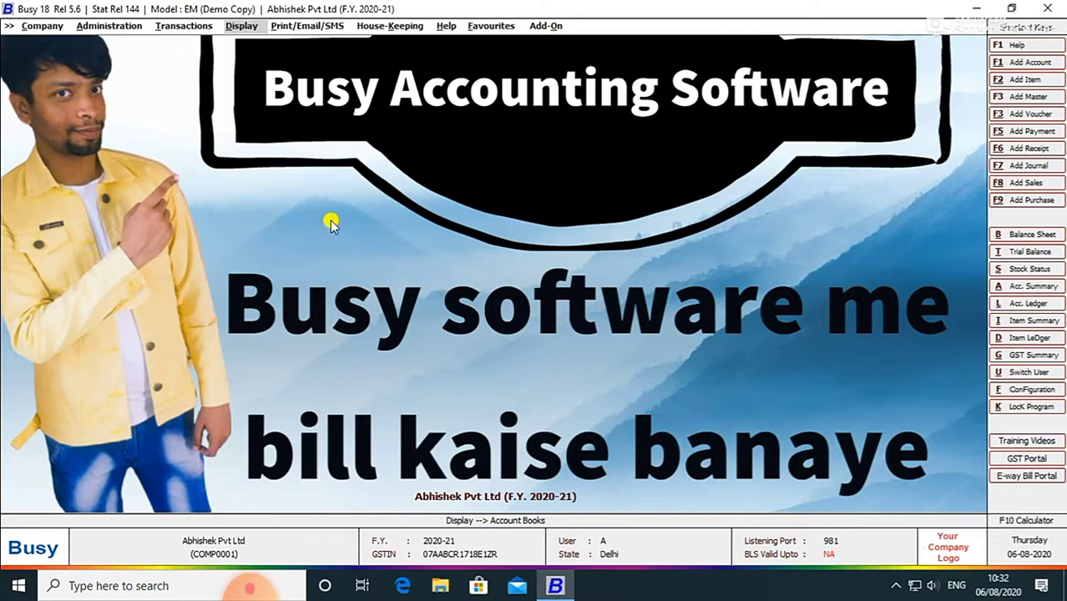
{"action": "left_click", "coordinate": [240, 26]}
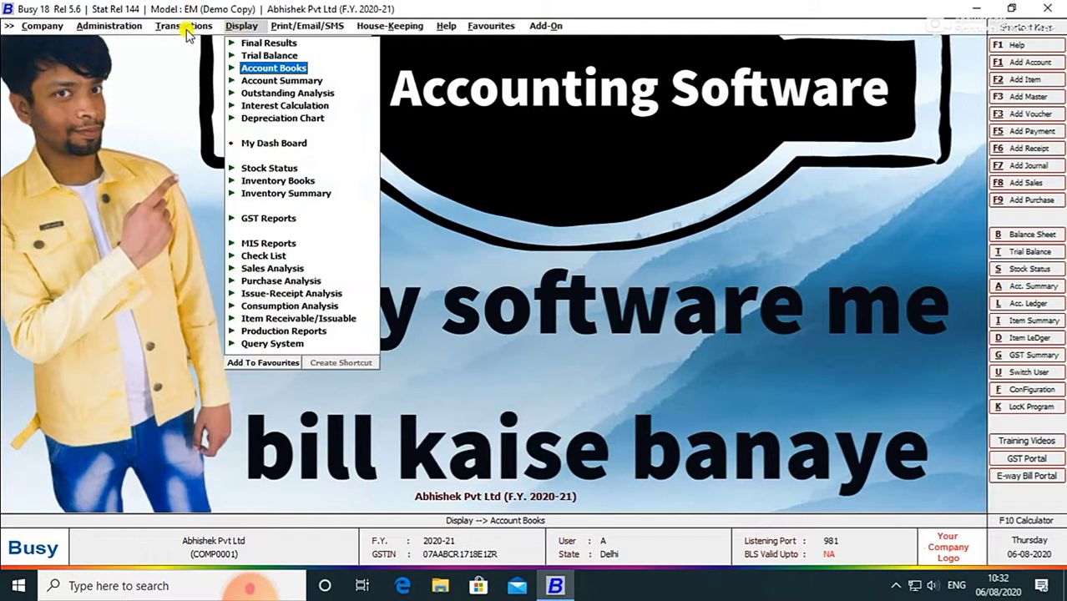
{"action": "mouse_move", "coordinate": [201, 31]}
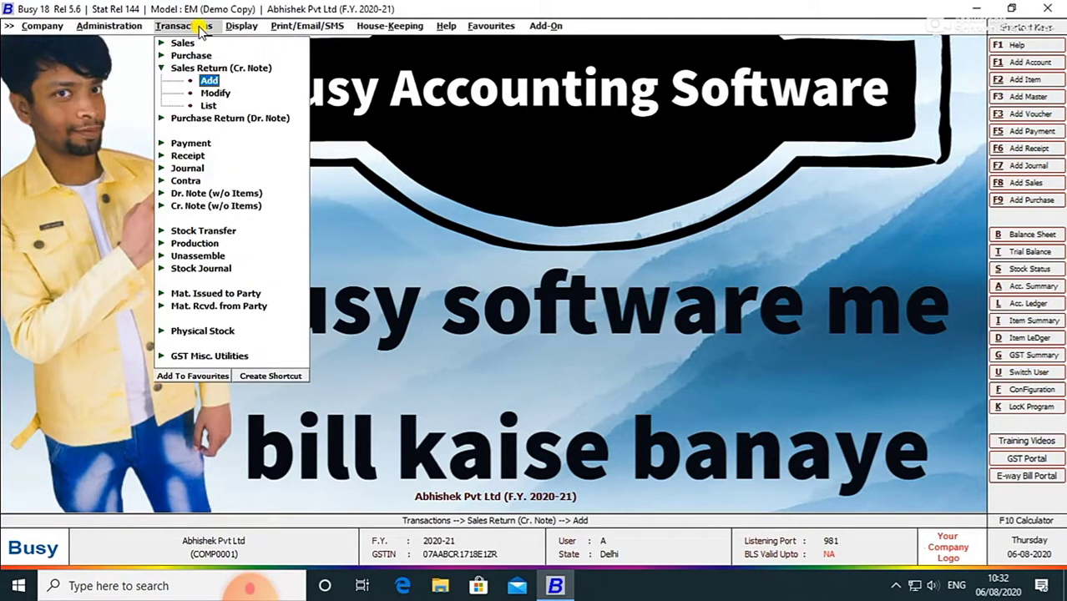
{"action": "mouse_move", "coordinate": [257, 28]}
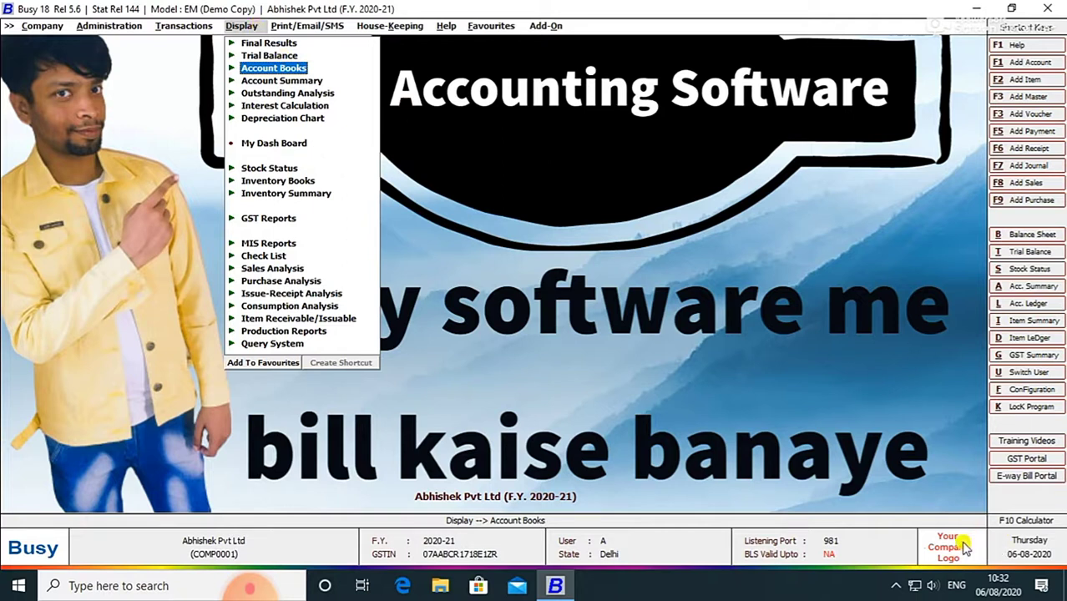
Open the company logo display settings and enable the company logo image, leaving the background image settings as they are
{"action": "left_click", "coordinate": [964, 546]}
{"action": "left_click", "coordinate": [584, 327]}
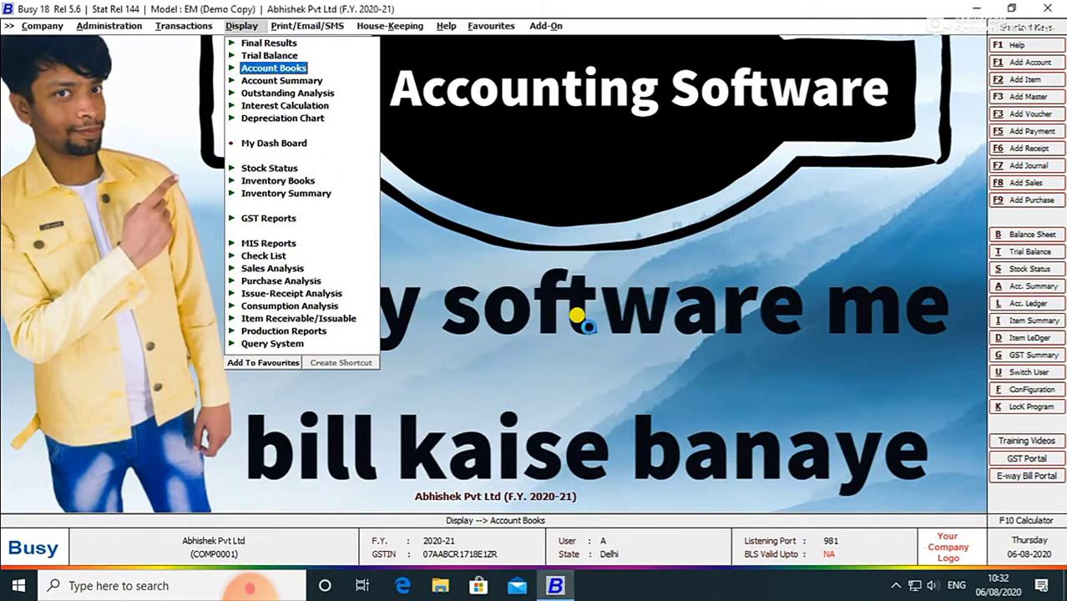
{"action": "key", "text": "Return"}
{"action": "key", "text": "Return"}
{"action": "key", "text": "Return"}
{"action": "key", "text": "Return"}
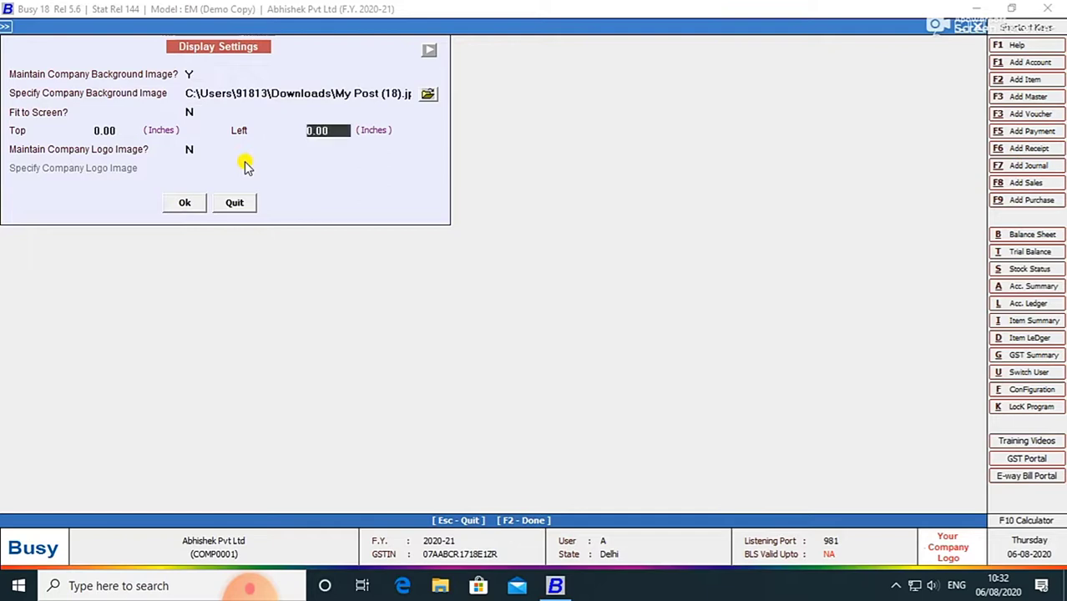
{"action": "type", "text": "Y"}
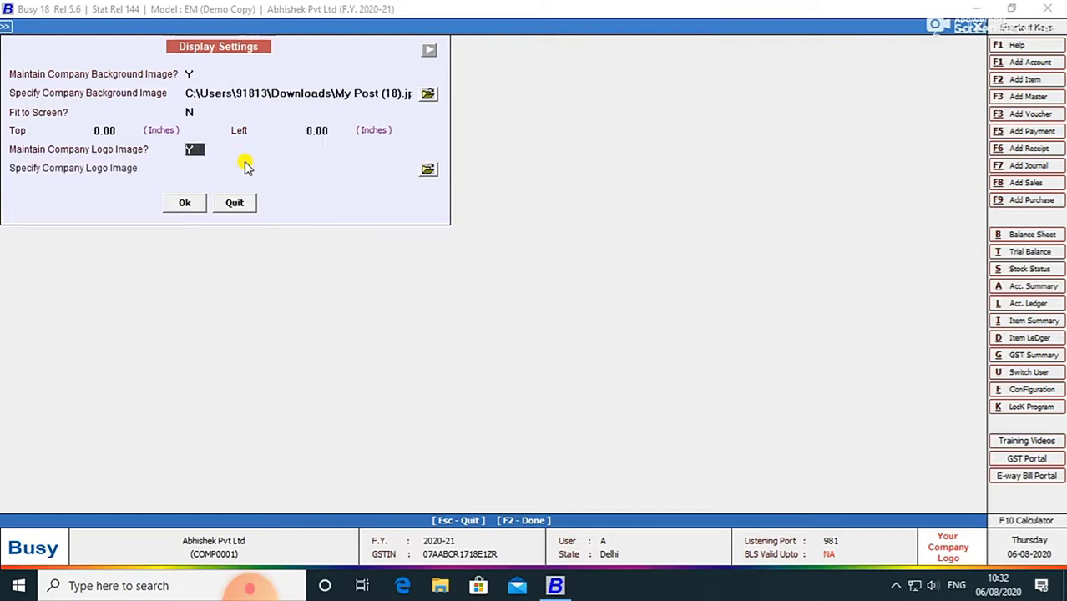
{"action": "key", "text": "Return"}
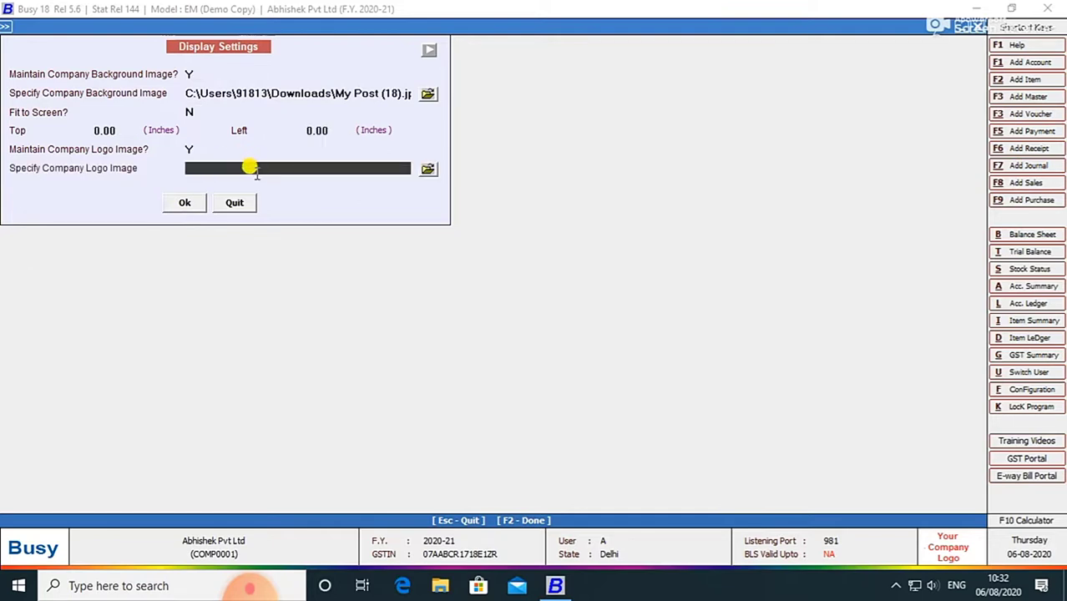
Choose My Post (14) from Downloads as the company logo image and save the display settings
{"action": "left_click", "coordinate": [427, 169]}
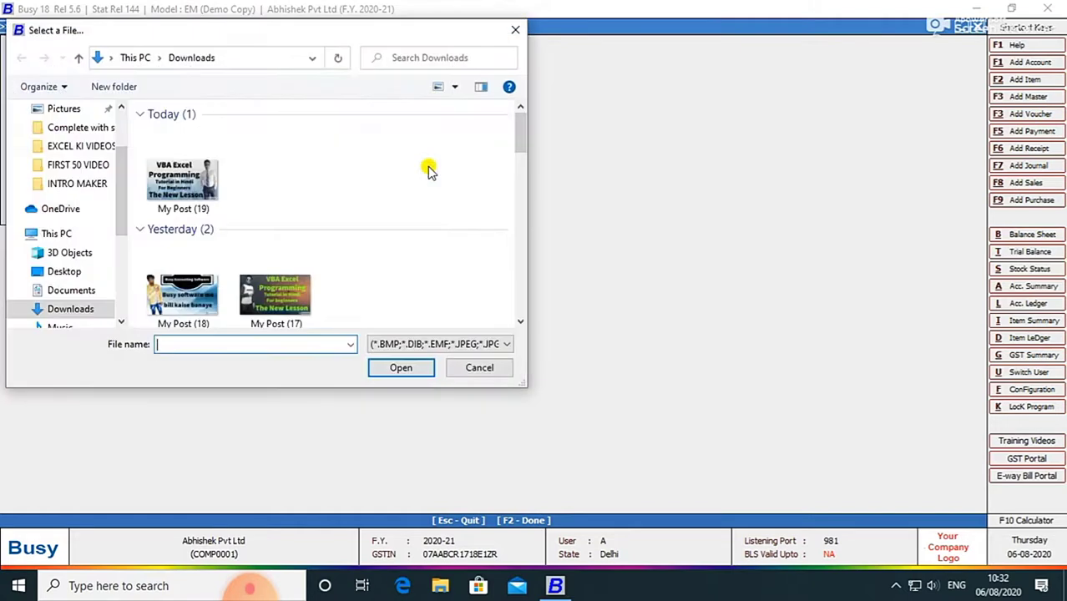
{"action": "scroll", "coordinate": [353, 259], "scroll_direction": "down", "scroll_amount": 1}
{"action": "scroll", "coordinate": [353, 259], "scroll_direction": "down", "scroll_amount": 3}
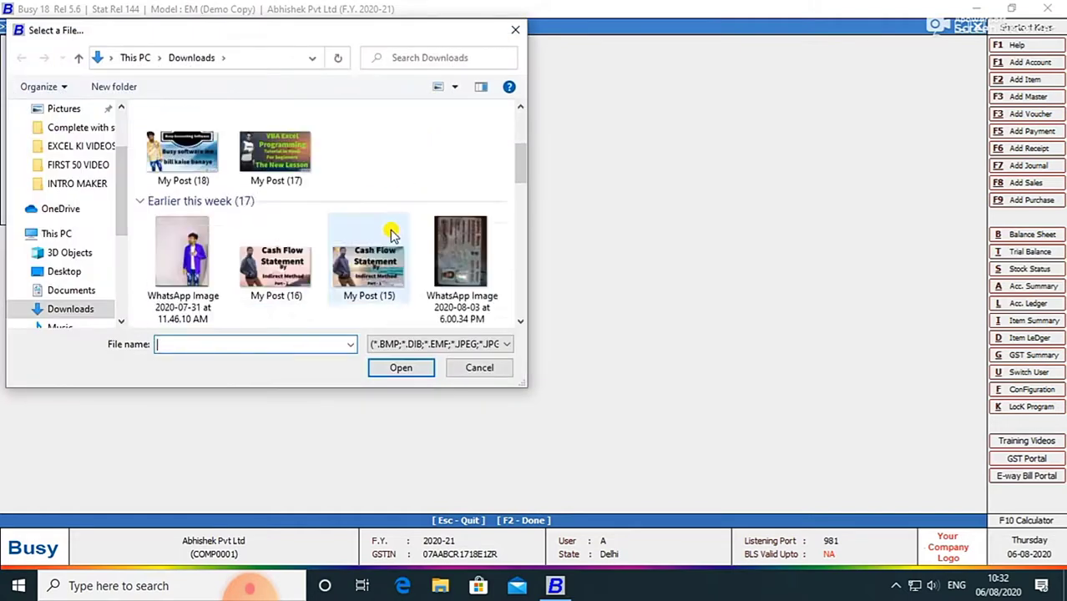
{"action": "scroll", "coordinate": [388, 232], "scroll_direction": "up", "scroll_amount": 2}
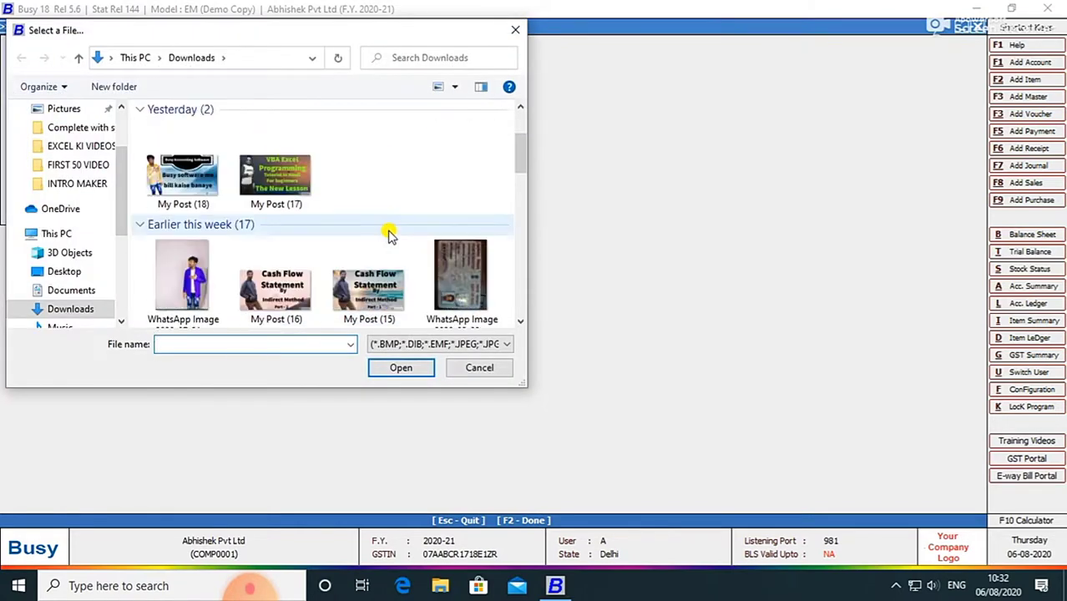
{"action": "scroll", "coordinate": [388, 234], "scroll_direction": "down", "scroll_amount": 5}
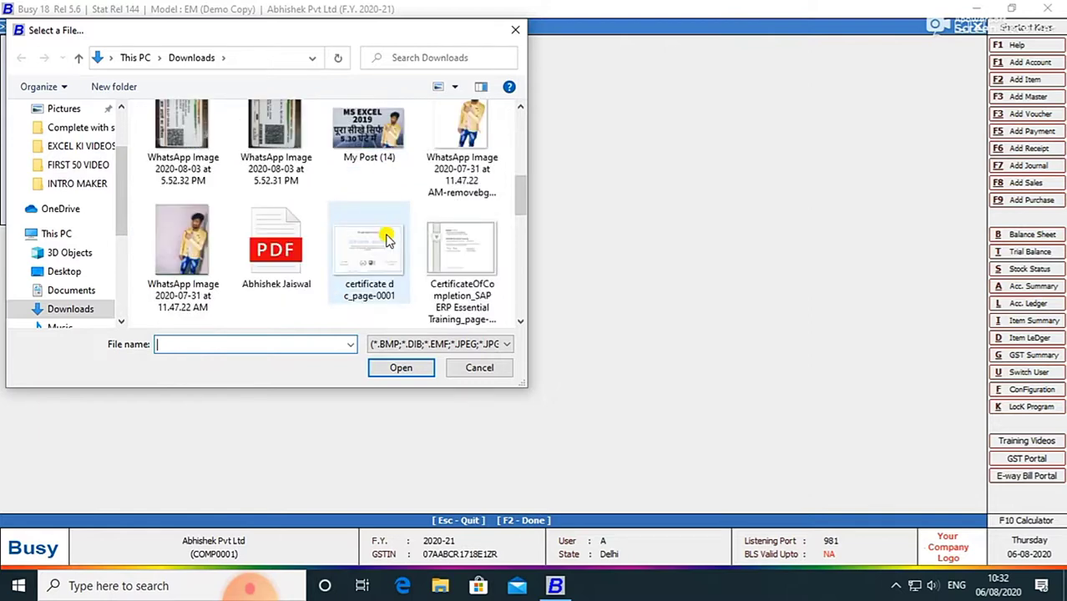
{"action": "scroll", "coordinate": [386, 239], "scroll_direction": "down", "scroll_amount": 3}
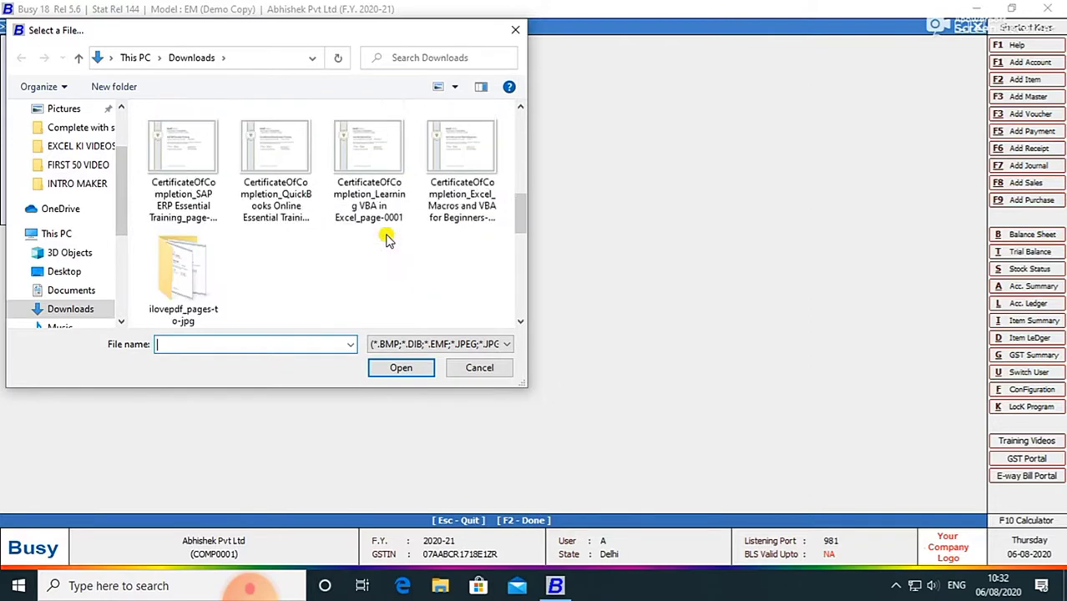
{"action": "scroll", "coordinate": [386, 240], "scroll_direction": "up", "scroll_amount": 2}
{"action": "scroll", "coordinate": [393, 214], "scroll_direction": "up", "scroll_amount": 2}
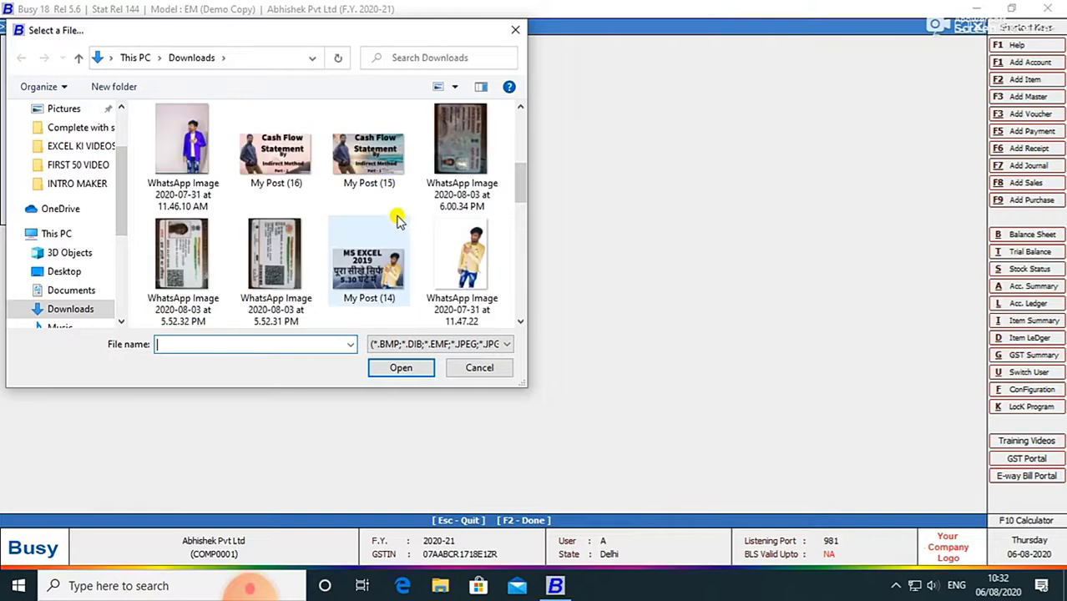
{"action": "left_click", "coordinate": [375, 246]}
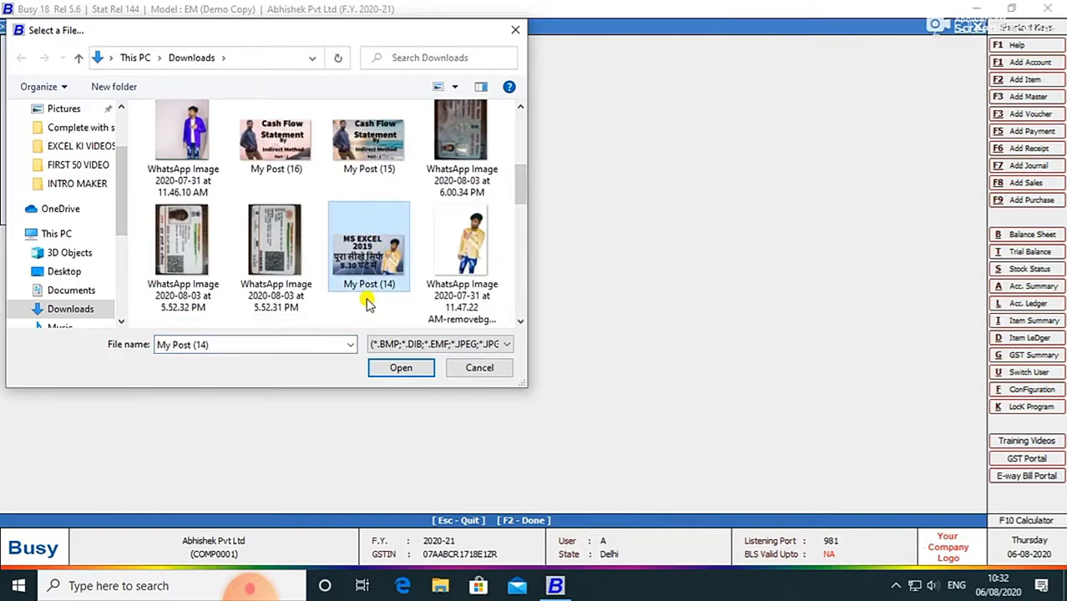
{"action": "left_click", "coordinate": [399, 368]}
{"action": "left_click", "coordinate": [188, 203]}
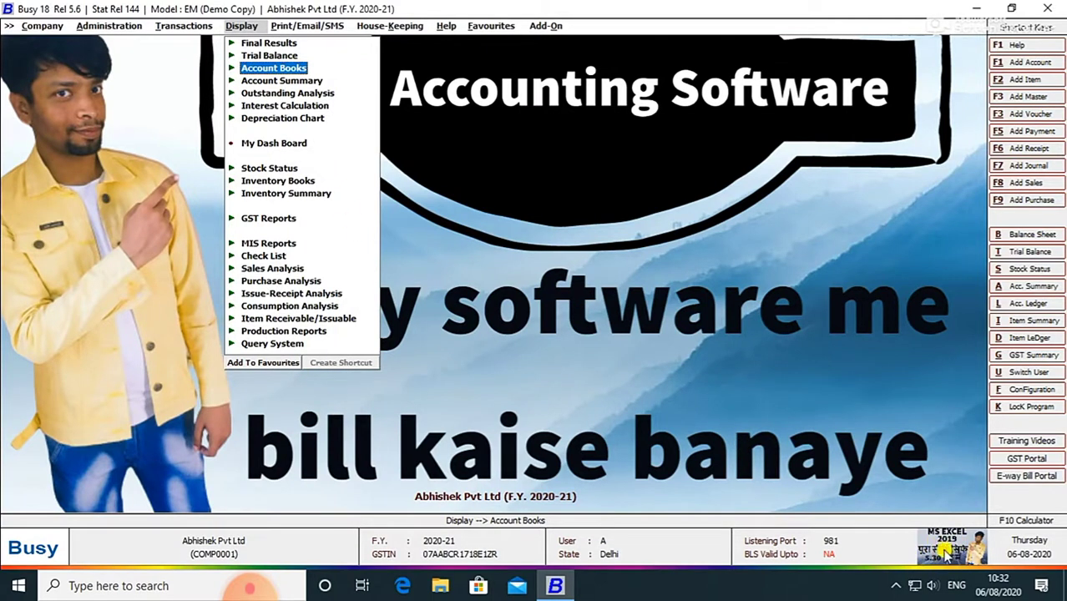
Open the account-wise ledger options in Standard format with the Sales account selected
{"action": "key", "text": "Return"}
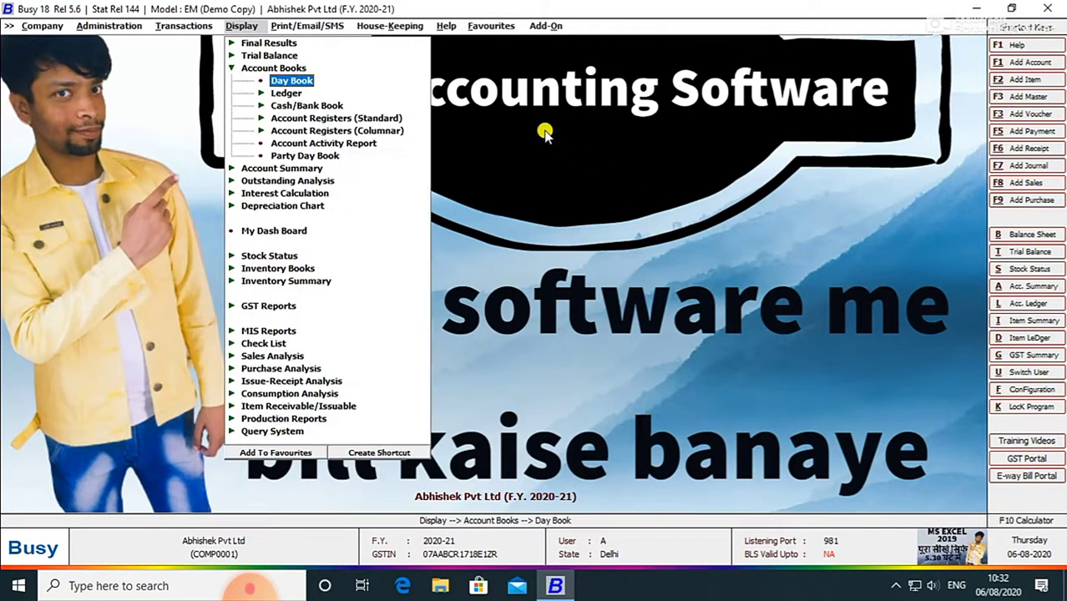
{"action": "key", "text": "Down"}
{"action": "key", "text": "Down"}
{"action": "key", "text": "Up"}
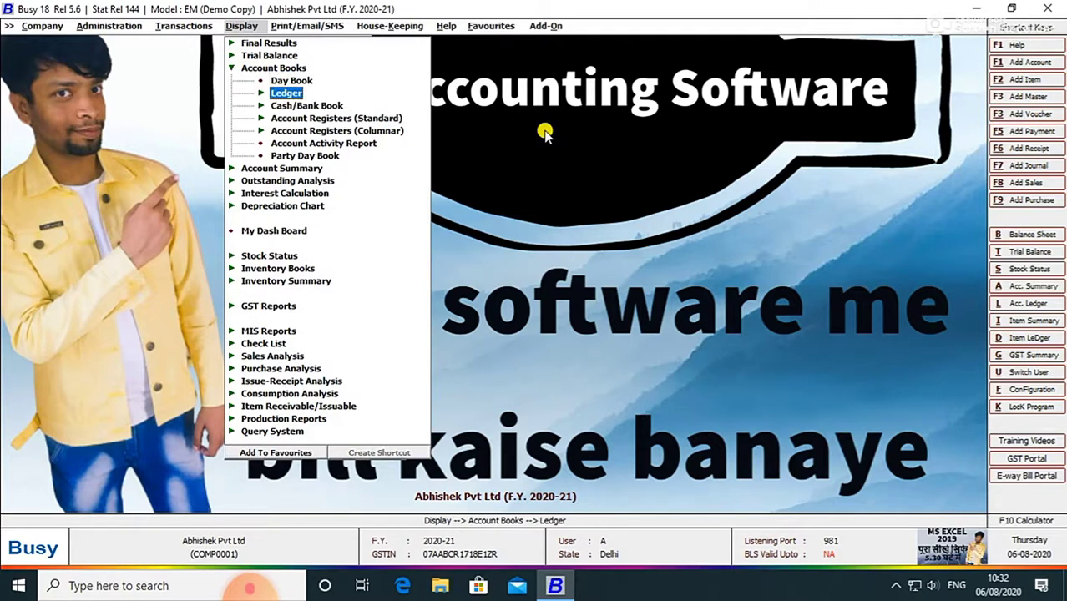
{"action": "key", "text": "Return"}
{"action": "key", "text": "Return"}
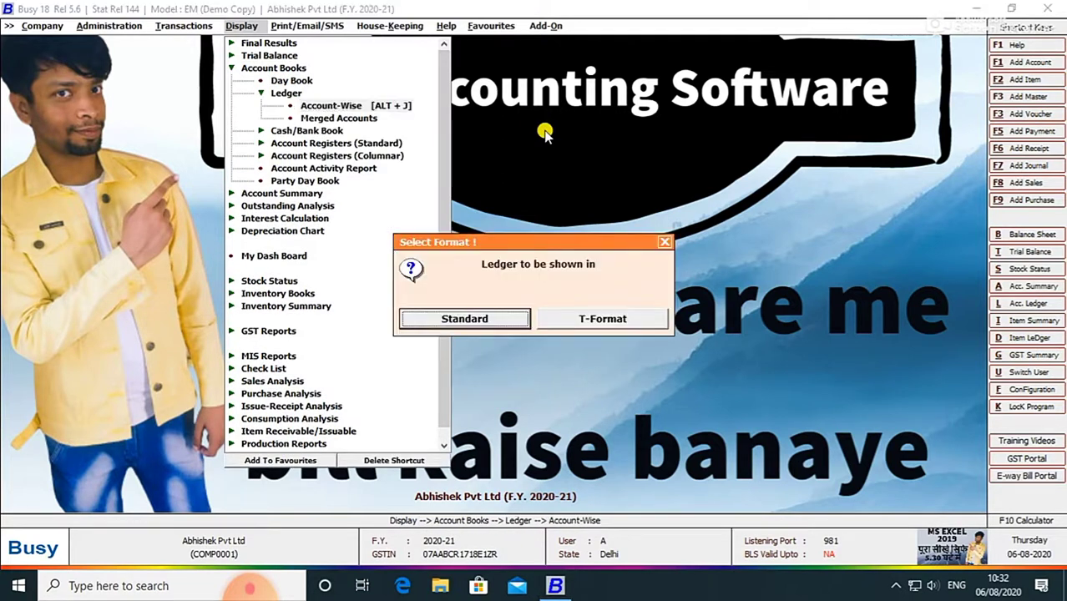
{"action": "key", "text": "Return"}
{"action": "key", "text": "Return"}
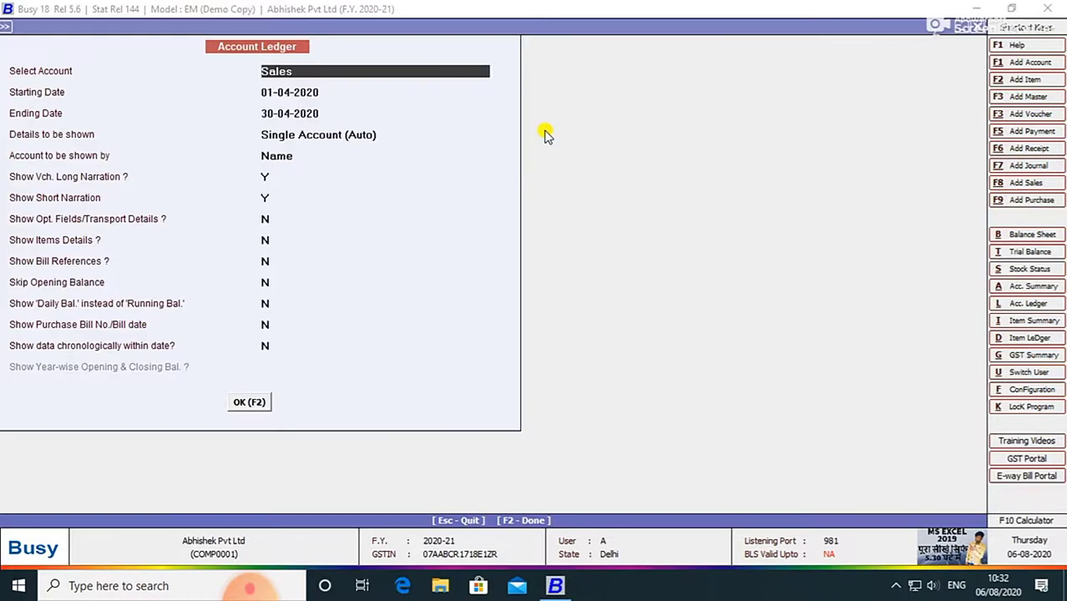
Display the Sales ledger from 01-04-2020 to 30-04-2020, accepting the existing display options
{"action": "key", "text": "Return"}
{"action": "key", "text": "Return"}
{"action": "key", "text": "Return"}
{"action": "key", "text": "Return"}
{"action": "key", "text": "Return"}
{"action": "key", "text": "Return"}
{"action": "key", "text": "Return"}
{"action": "key", "text": "Return"}
{"action": "key", "text": "Return"}
{"action": "key", "text": "Return"}
{"action": "key", "text": "Return"}
{"action": "key", "text": "Return"}
{"action": "key", "text": "Return"}
{"action": "key", "text": "Return"}
{"action": "key", "text": "Return"}
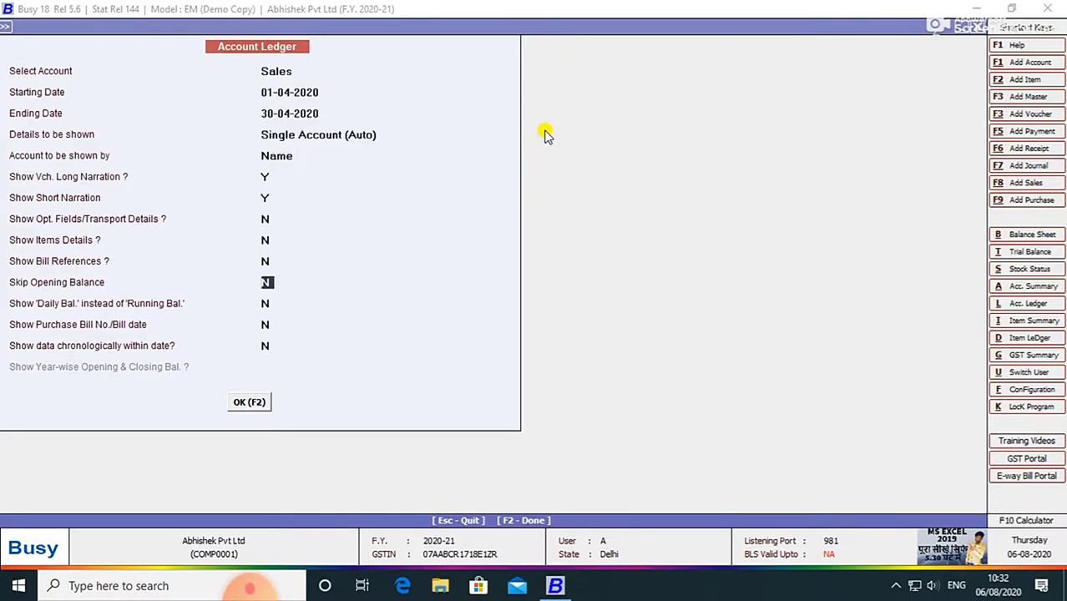
Open the second sales voucher in the ledger, preview its invoice in the STANDARD format, and close the preview
{"action": "left_click", "coordinate": [544, 133]}
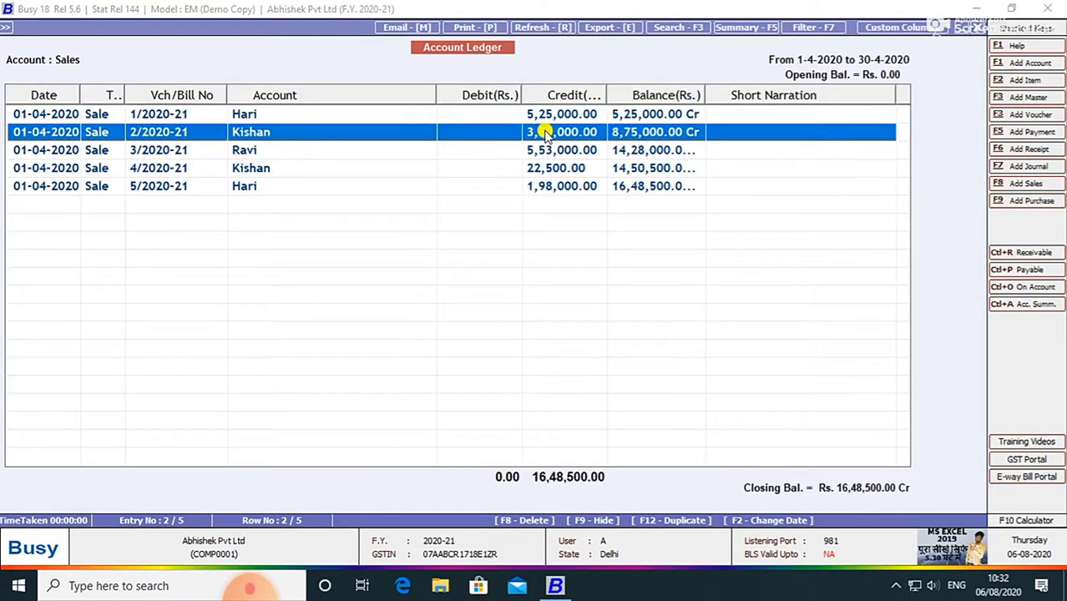
{"action": "key", "text": "Return"}
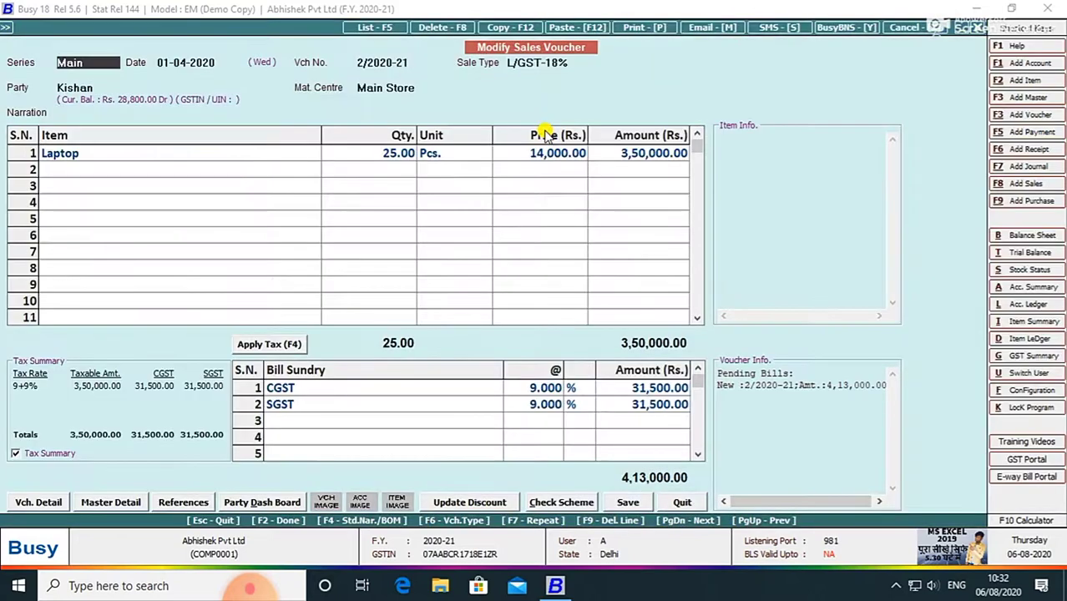
{"action": "key", "text": "alt+p"}
{"action": "key", "text": "Return"}
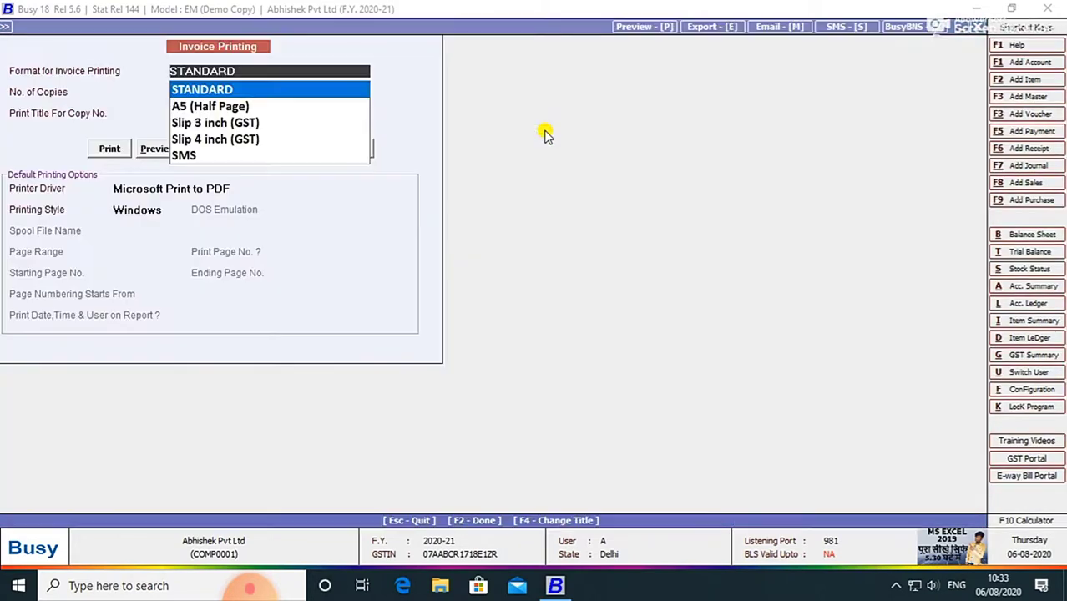
{"action": "key", "text": "Return"}
{"action": "key", "text": "Return"}
{"action": "key", "text": "Return"}
{"action": "key", "text": "Right"}
{"action": "key", "text": "Return"}
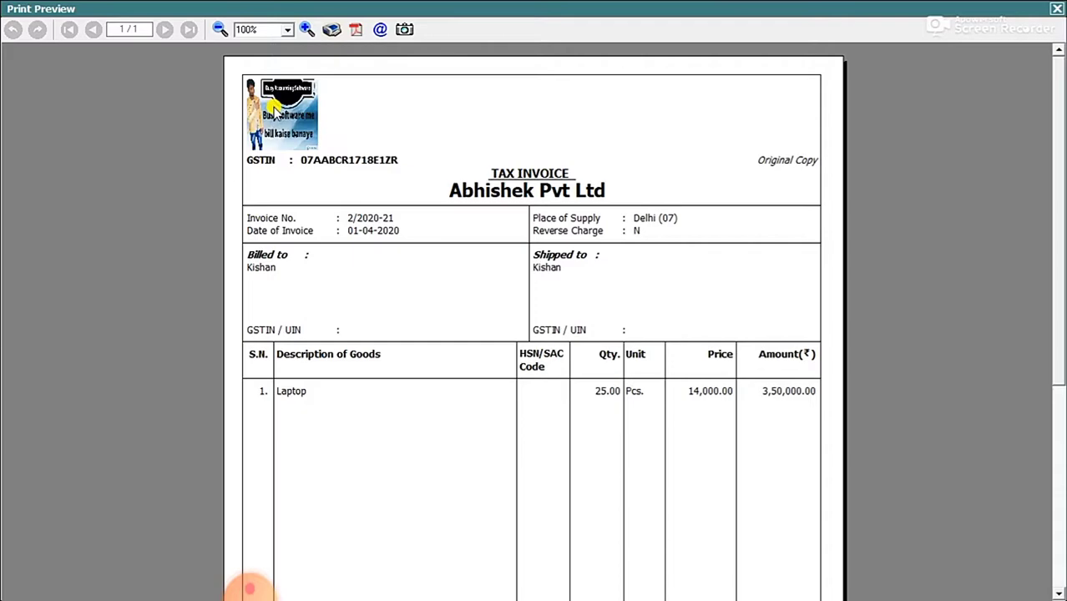
{"action": "key", "text": "Escape"}
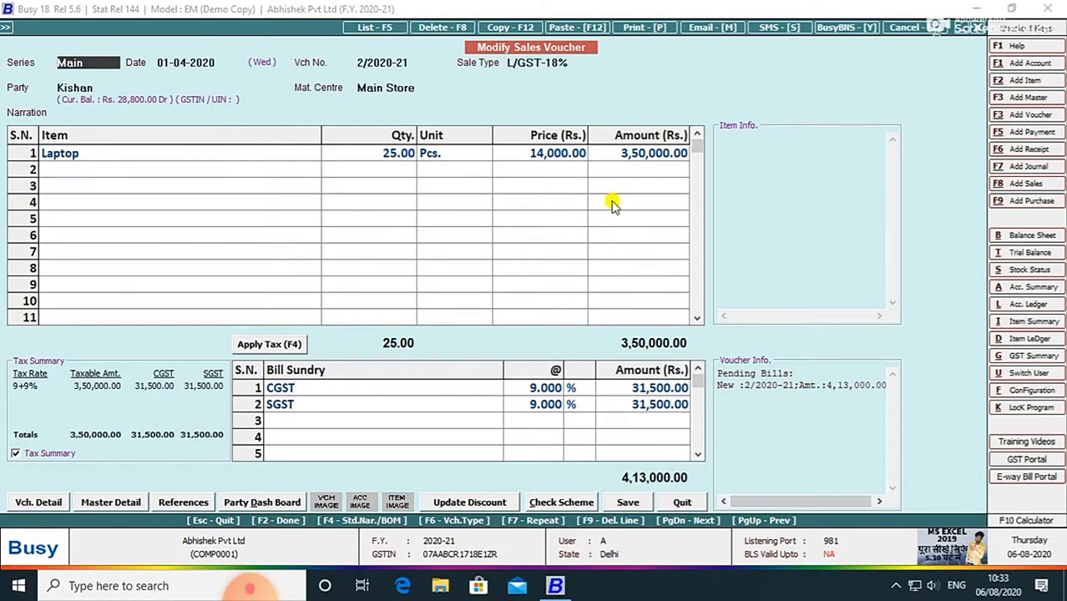
Open the Sales Invoice configuration under the standard invoice and document printing settings
{"action": "key", "text": "Escape"}
{"action": "key", "text": "f"}
{"action": "key", "text": "Down"}
{"action": "key", "text": "Down"}
{"action": "key", "text": "Down"}
{"action": "key", "text": "Down"}
{"action": "key", "text": "Down"}
{"action": "key", "text": "Return"}
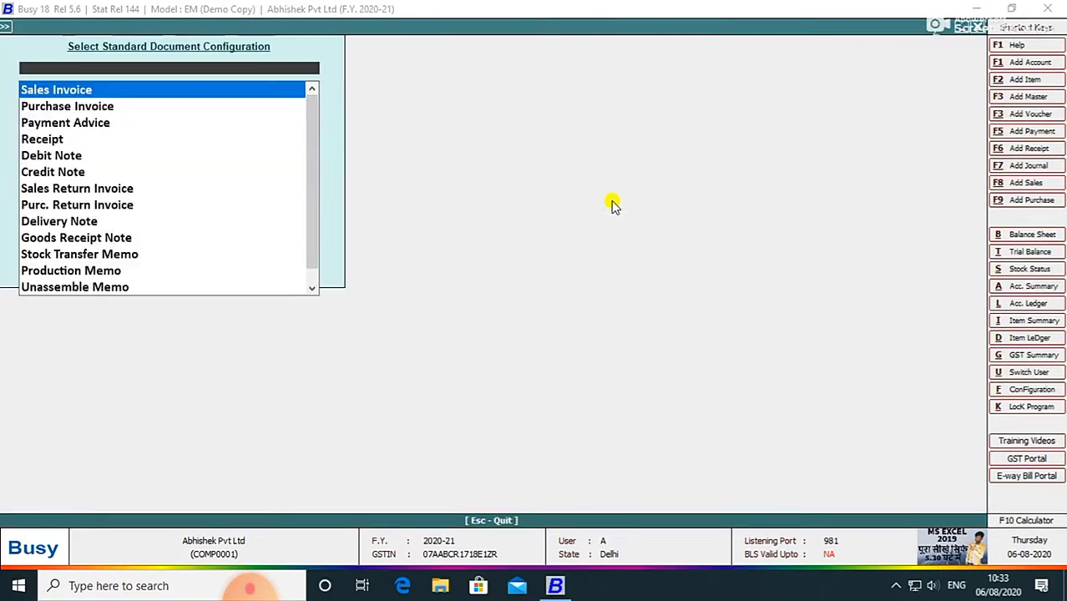
{"action": "key", "text": "Return"}
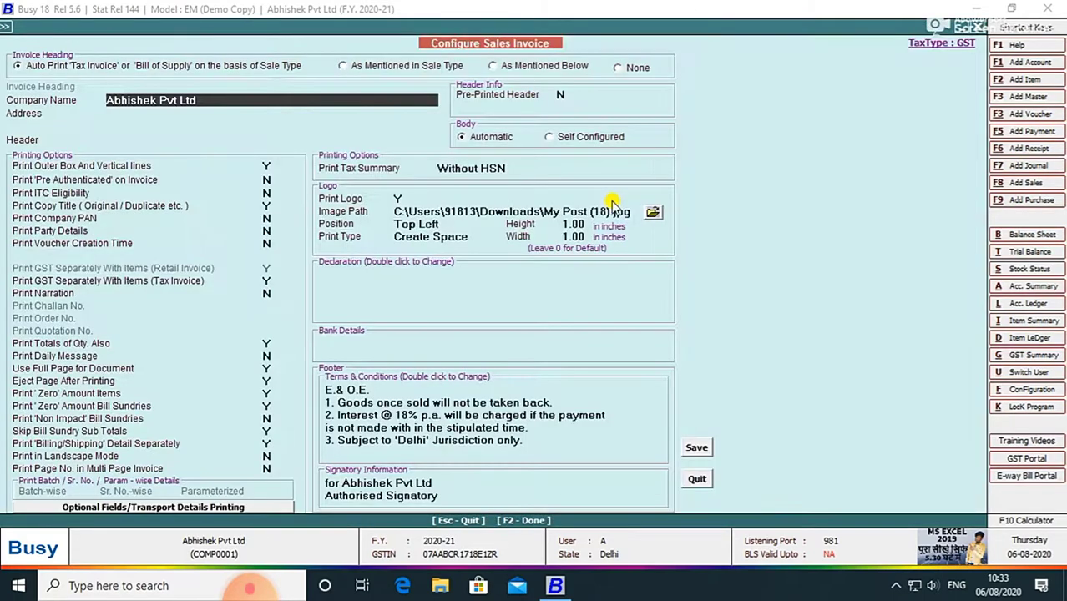
Set the printed logo's position to Top Centre with Create Space as the print type, and save the sales invoice configuration
{"action": "key", "text": "Return"}
{"action": "key", "text": "Return"}
{"action": "key", "text": "Return"}
{"action": "key", "text": "Return"}
{"action": "key", "text": "Return"}
{"action": "key", "text": "Return"}
{"action": "key", "text": "Return"}
{"action": "key", "text": "Return"}
{"action": "key", "text": "Return"}
{"action": "key", "text": "Return"}
{"action": "key", "text": "Return"}
{"action": "key", "text": "Return"}
{"action": "key", "text": "Return"}
{"action": "key", "text": "Return"}
{"action": "key", "text": "Return"}
{"action": "key", "text": "Return"}
{"action": "key", "text": "Return"}
{"action": "key", "text": "Return"}
{"action": "key", "text": "Return"}
{"action": "key", "text": "Return"}
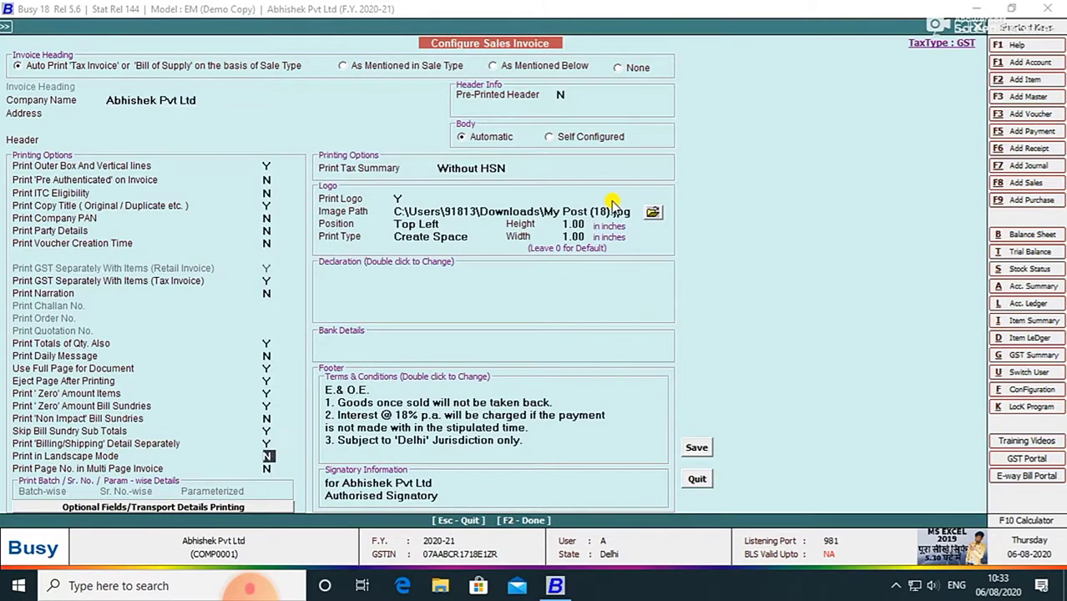
{"action": "key", "text": "Return"}
{"action": "key", "text": "Return"}
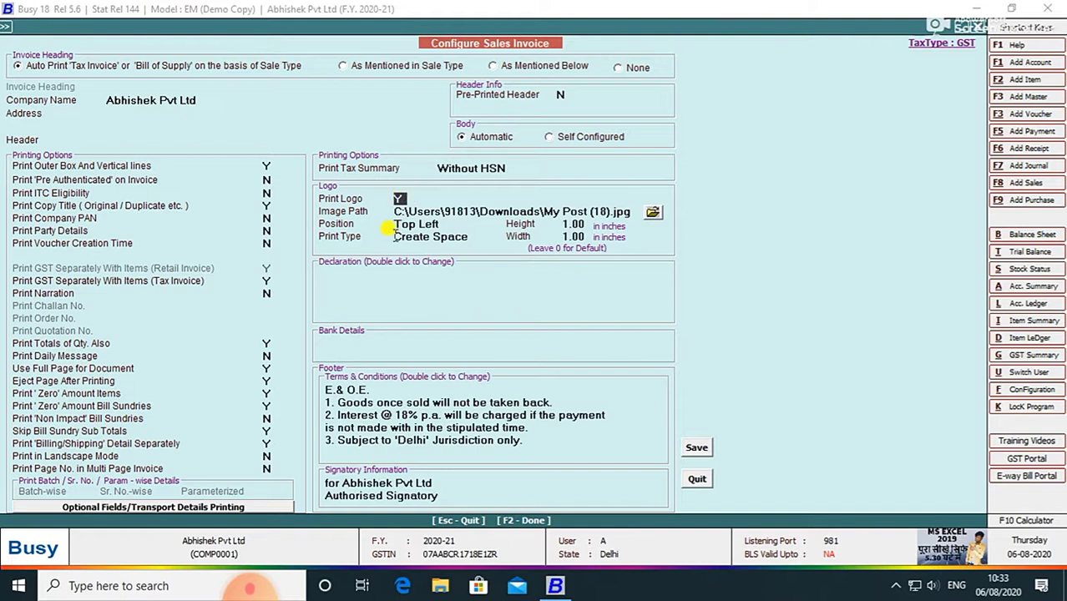
{"action": "key", "text": "Return"}
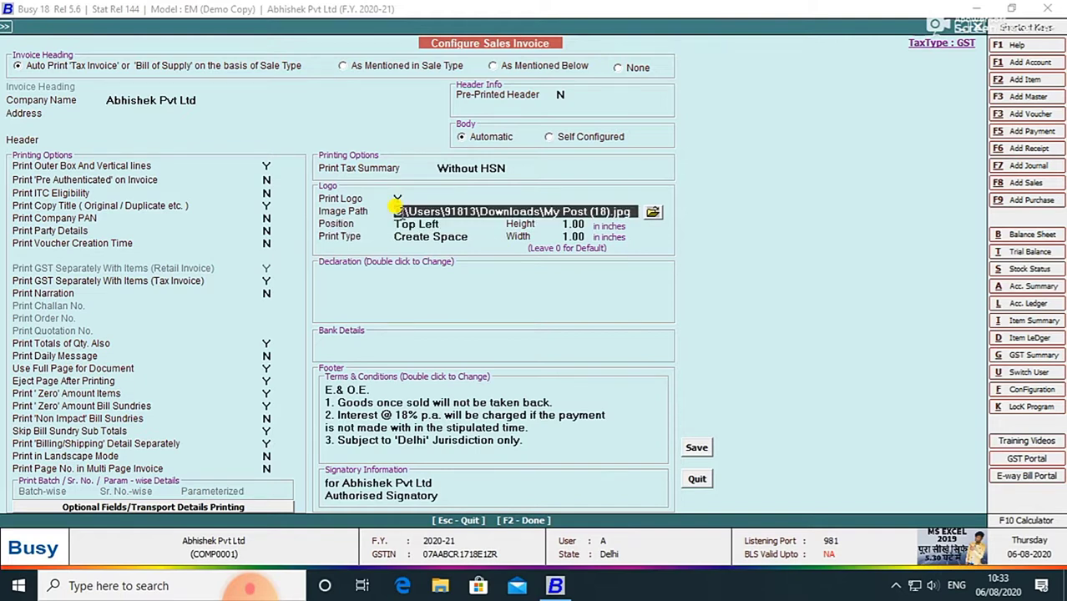
{"action": "key", "text": "Return"}
{"action": "key", "text": "Return"}
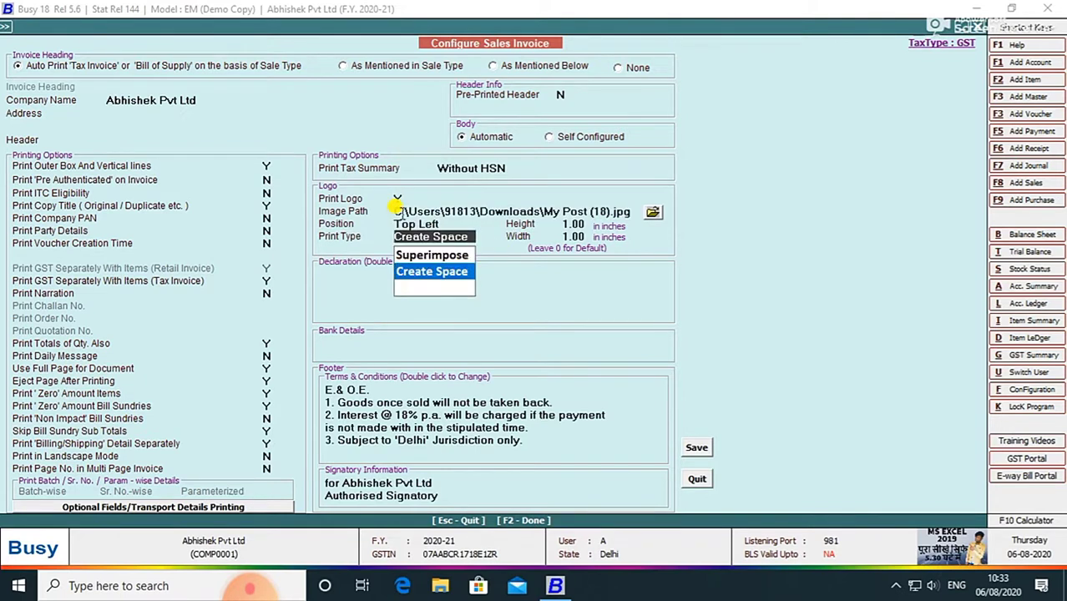
{"action": "key", "text": "Escape"}
{"action": "key", "text": "Down"}
{"action": "key", "text": "Down"}
{"action": "key", "text": "Return"}
{"action": "key", "text": "Return"}
{"action": "key", "text": "Return"}
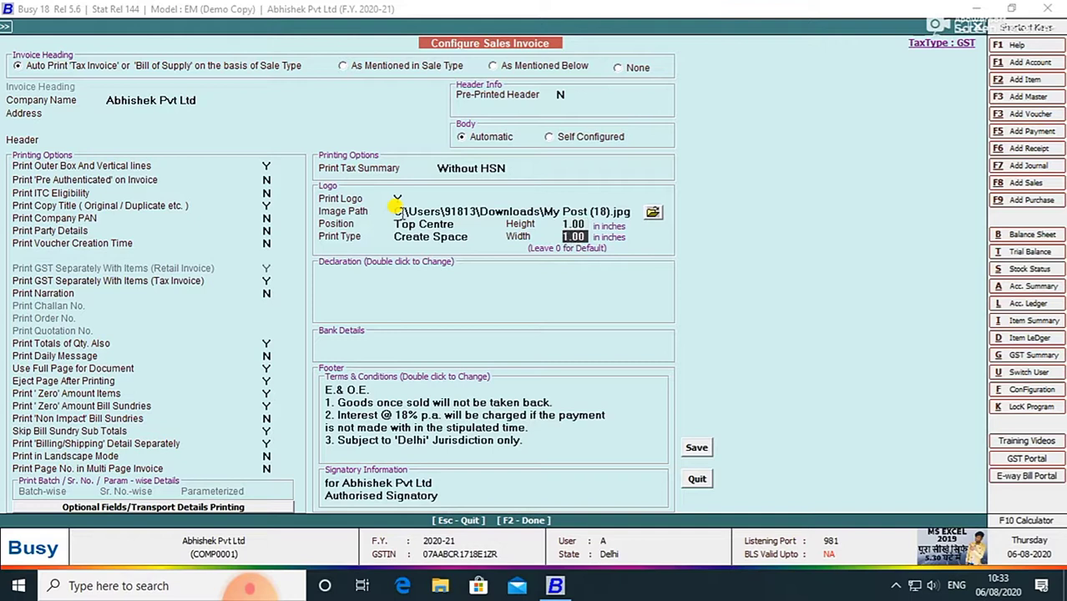
{"action": "key", "text": "Return"}
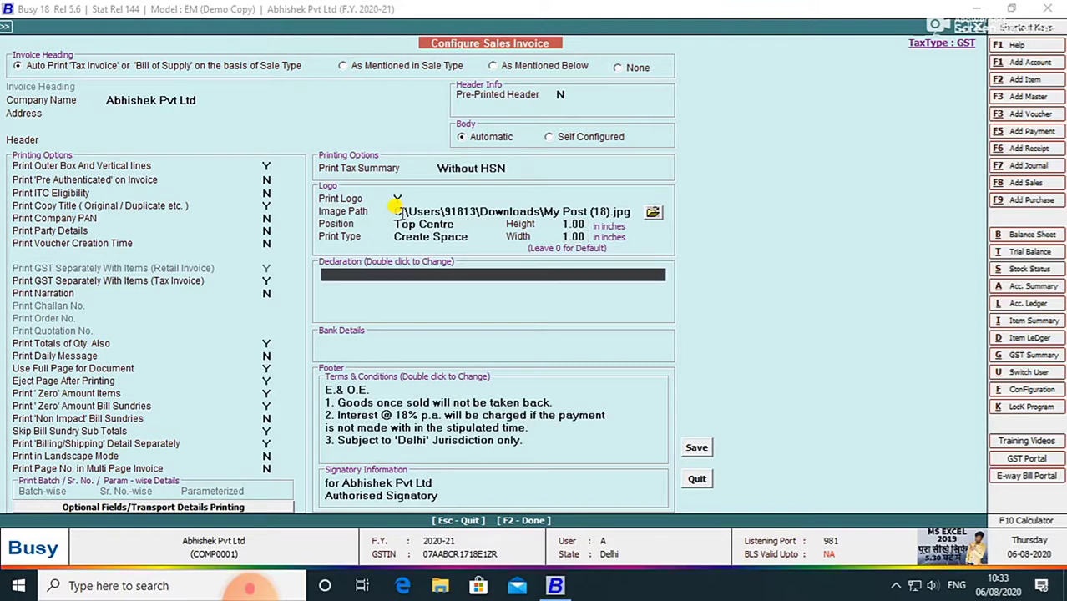
{"action": "key", "text": "Return"}
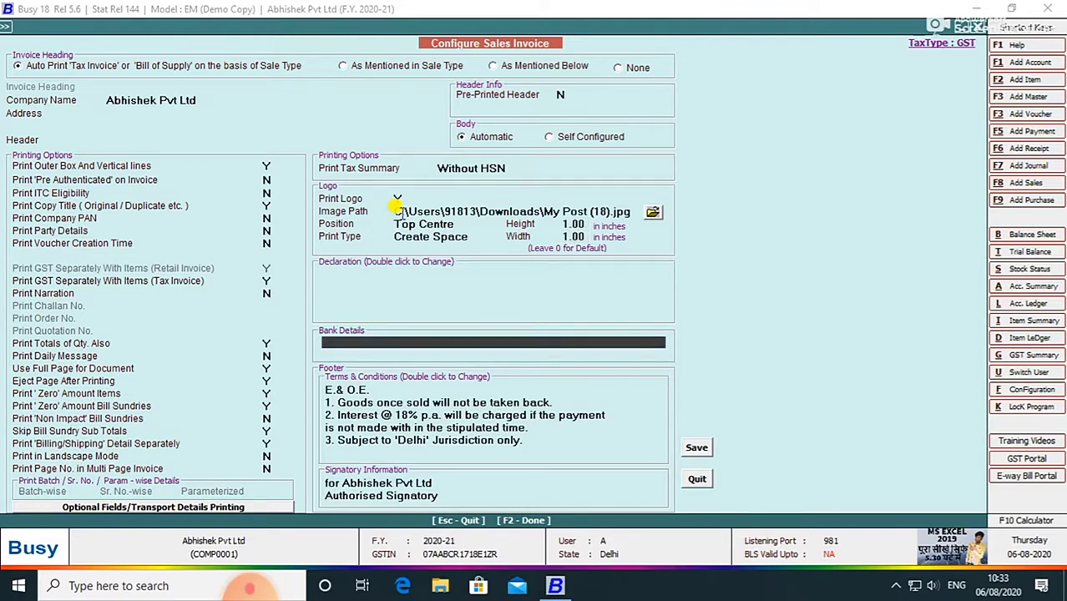
{"action": "key", "text": "Return"}
{"action": "key", "text": "Return"}
{"action": "key", "text": "Escape"}
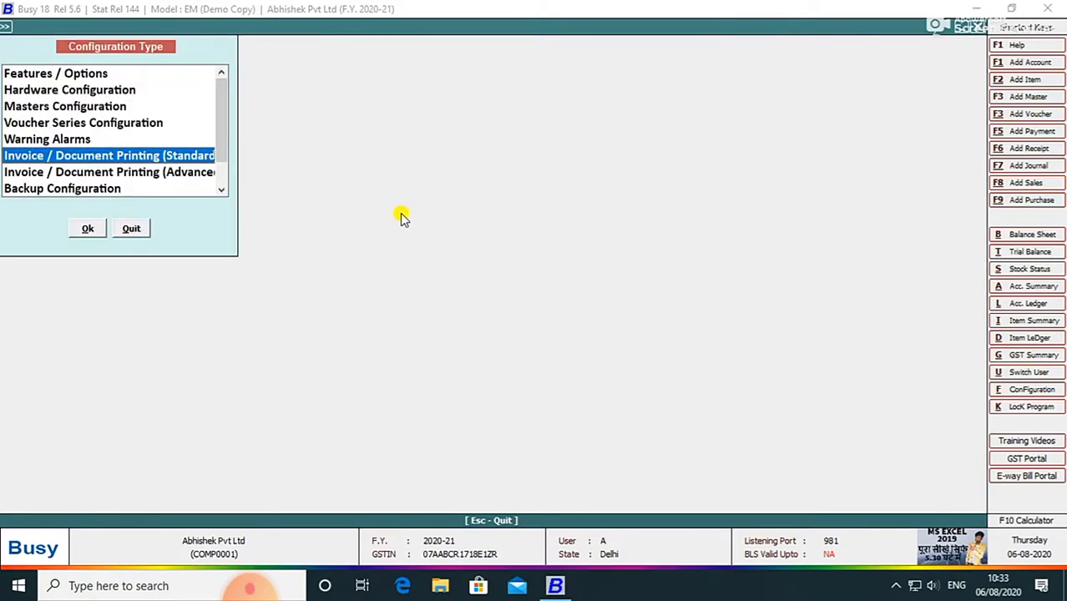
{"action": "key", "text": "Escape"}
Preview the sales voucher's invoice again in the STANDARD format to check the logo's new position, and close the preview
{"action": "key", "text": "alt+p"}
{"action": "key", "text": "Return"}
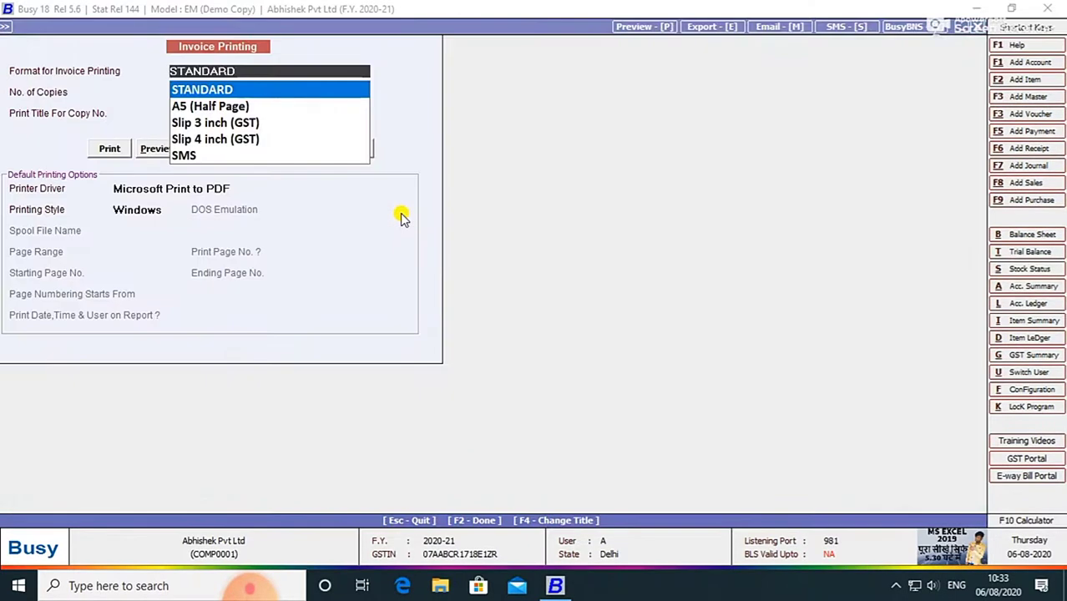
{"action": "key", "text": "Return"}
{"action": "key", "text": "Return"}
{"action": "key", "text": "Return"}
{"action": "key", "text": "Right"}
{"action": "key", "text": "Return"}
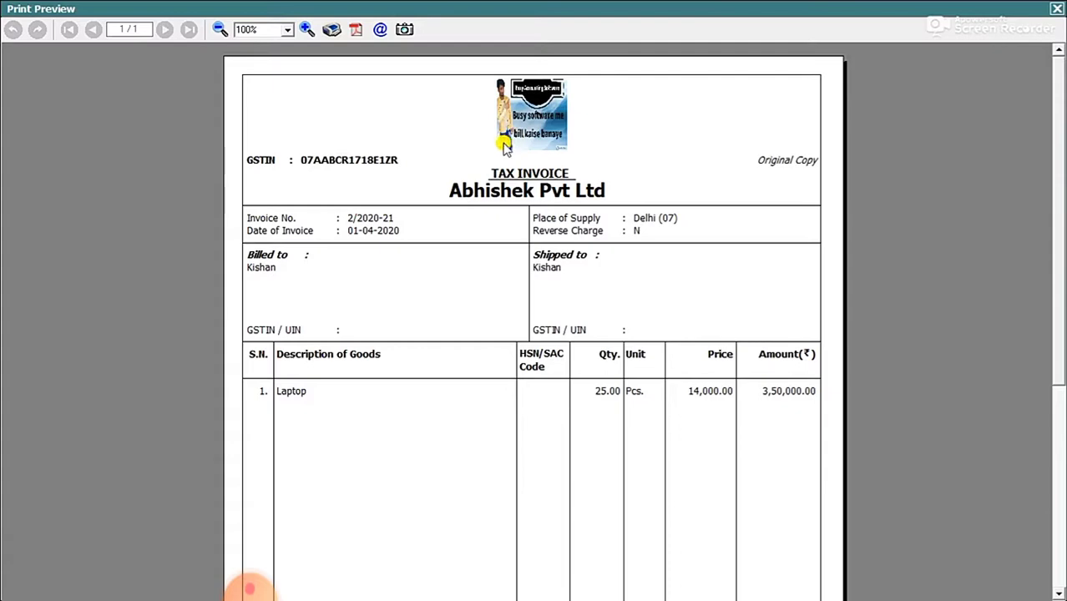
{"action": "key", "text": "Escape"}
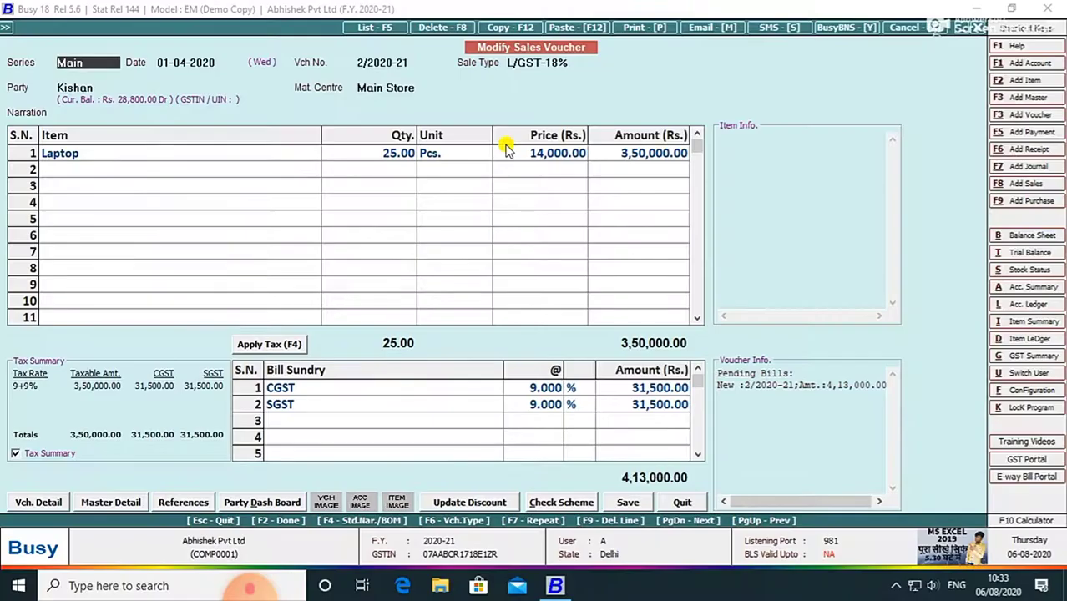
Close the second sales voucher and leave the Sales account ledger
{"action": "key", "text": "Escape"}
{"action": "key", "text": "Return"}
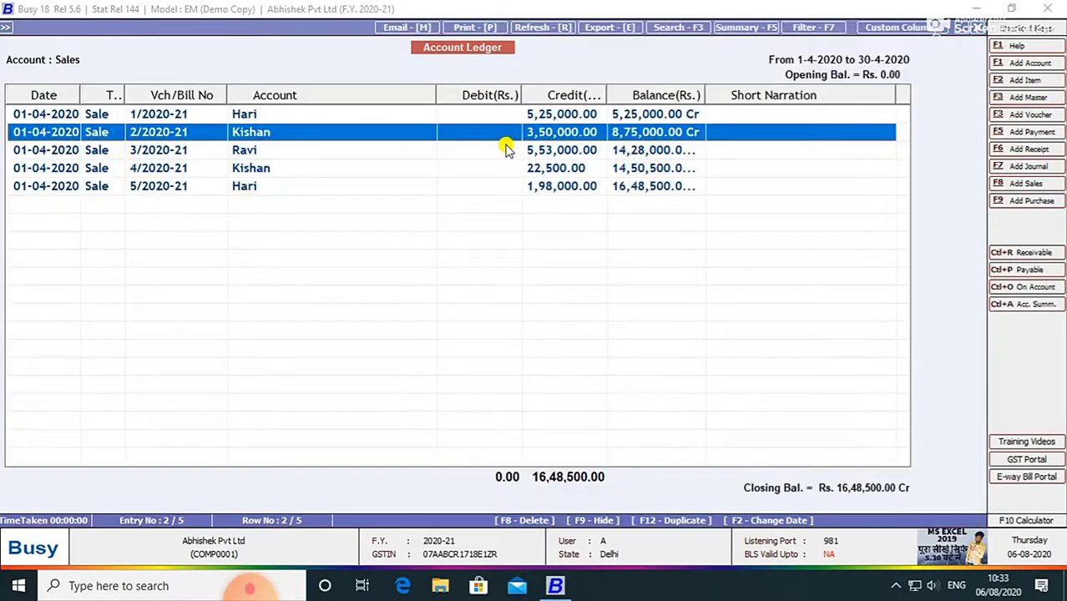
{"action": "key", "text": "Return"}
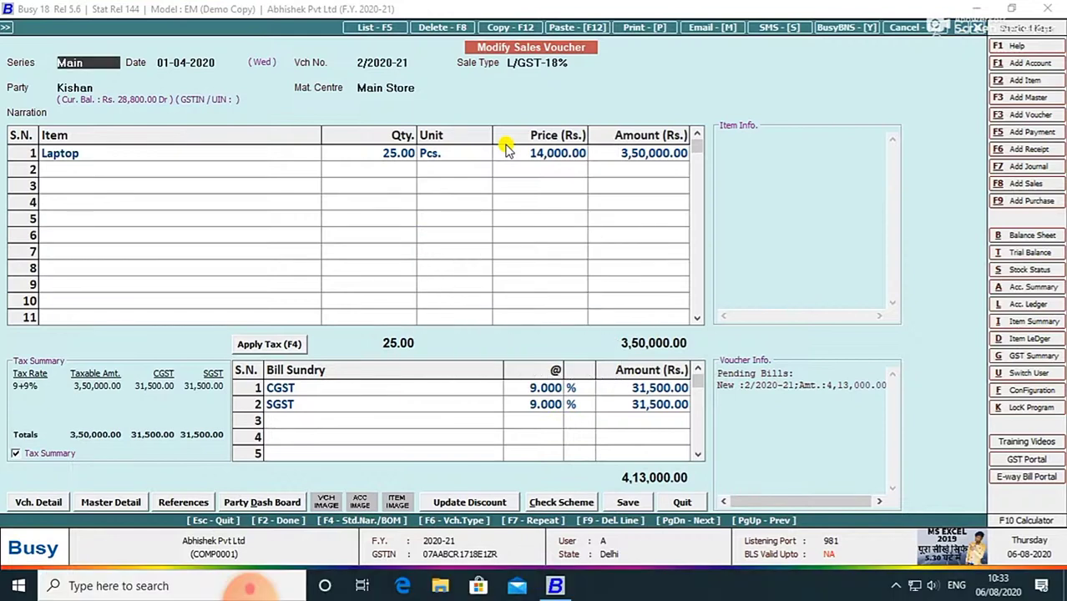
{"action": "key", "text": "Escape"}
{"action": "key", "text": "Return"}
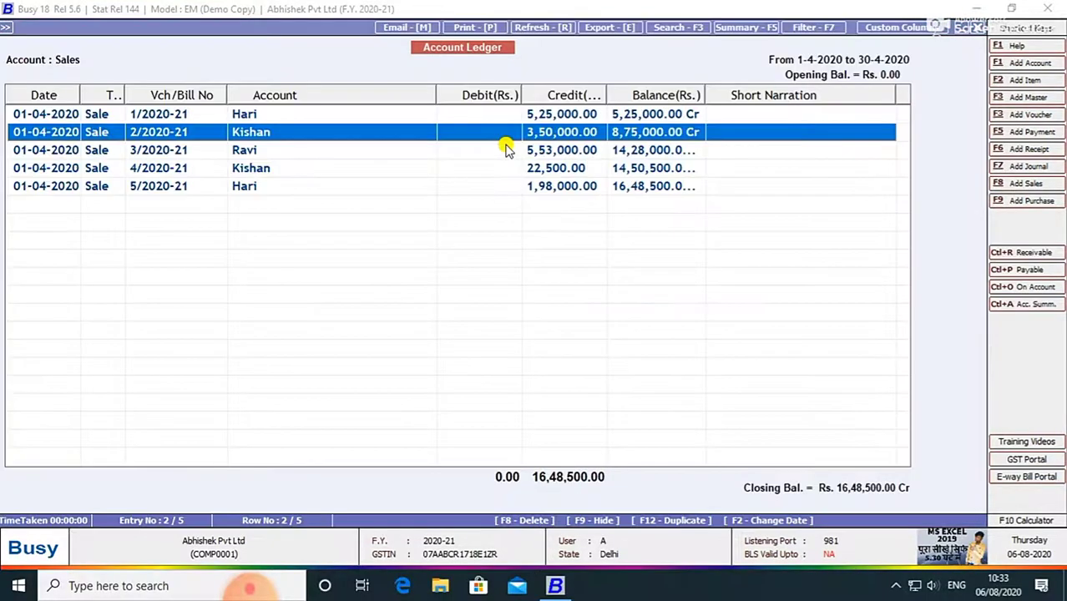
{"action": "key", "text": "Escape"}
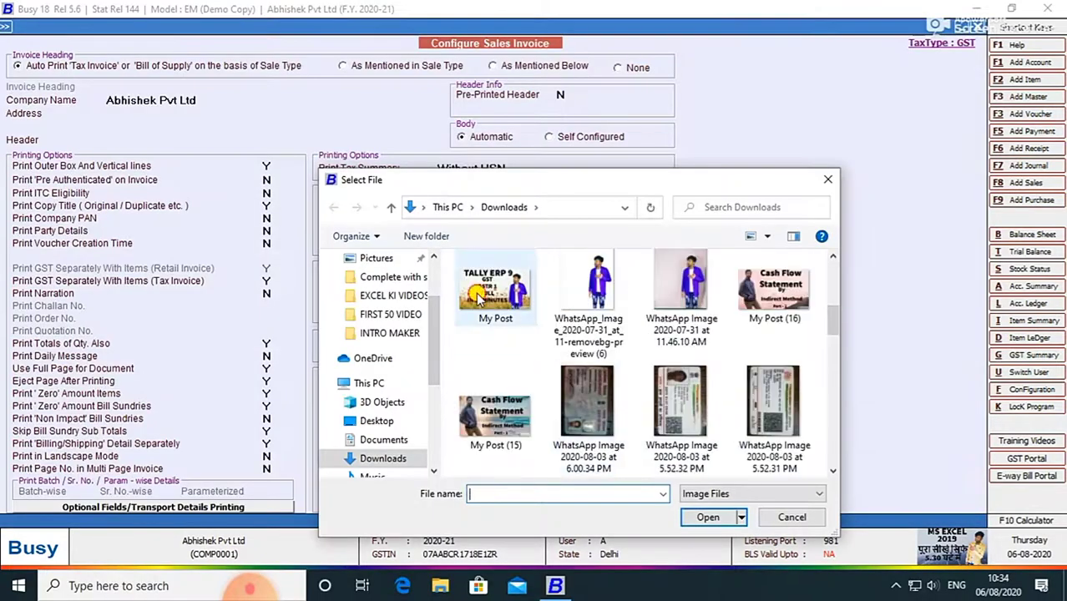
Choose the My Post image from the Downloads folder as the picture file in the sales invoice configuration
{"action": "left_click", "coordinate": [495, 287]}
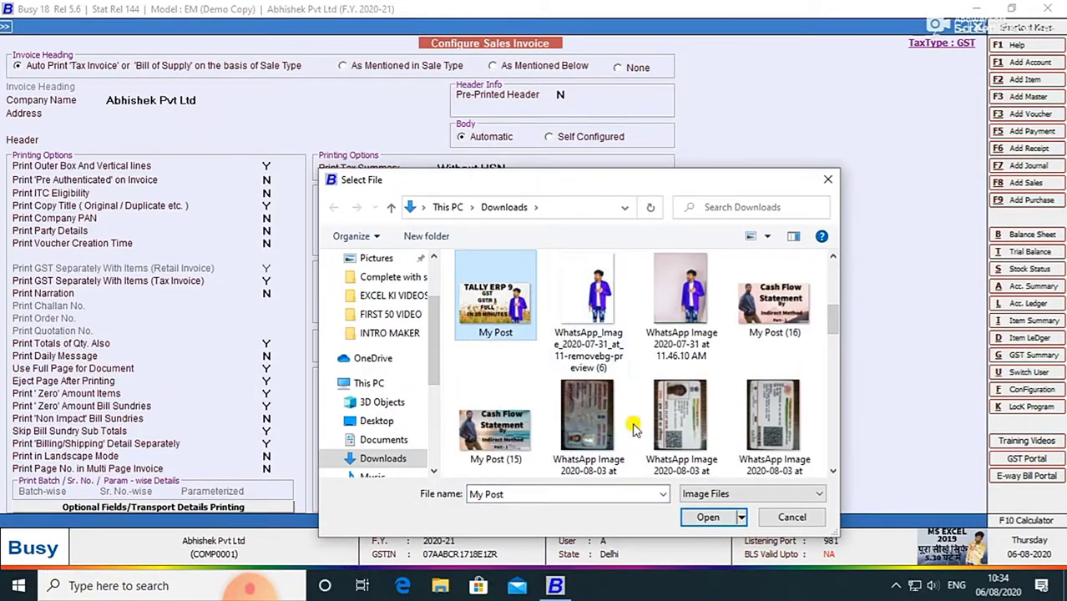
{"action": "left_click", "coordinate": [708, 516]}
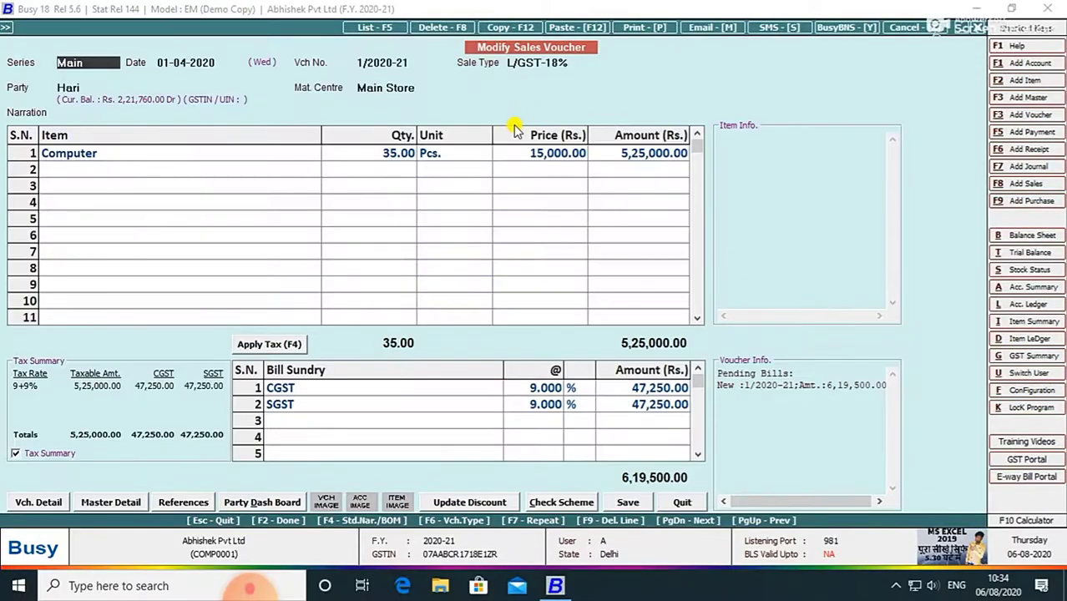
Close the first sales voucher and the Sales account ledger to return to the main menu
{"action": "key", "text": "Escape"}
{"action": "key", "text": "Return"}
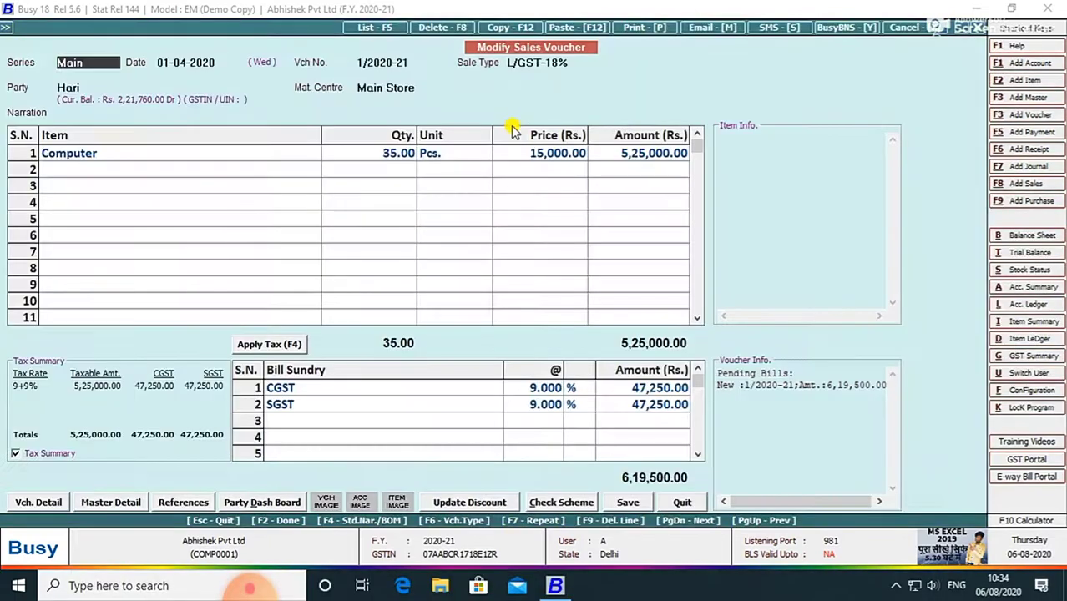
{"action": "key", "text": "Escape"}
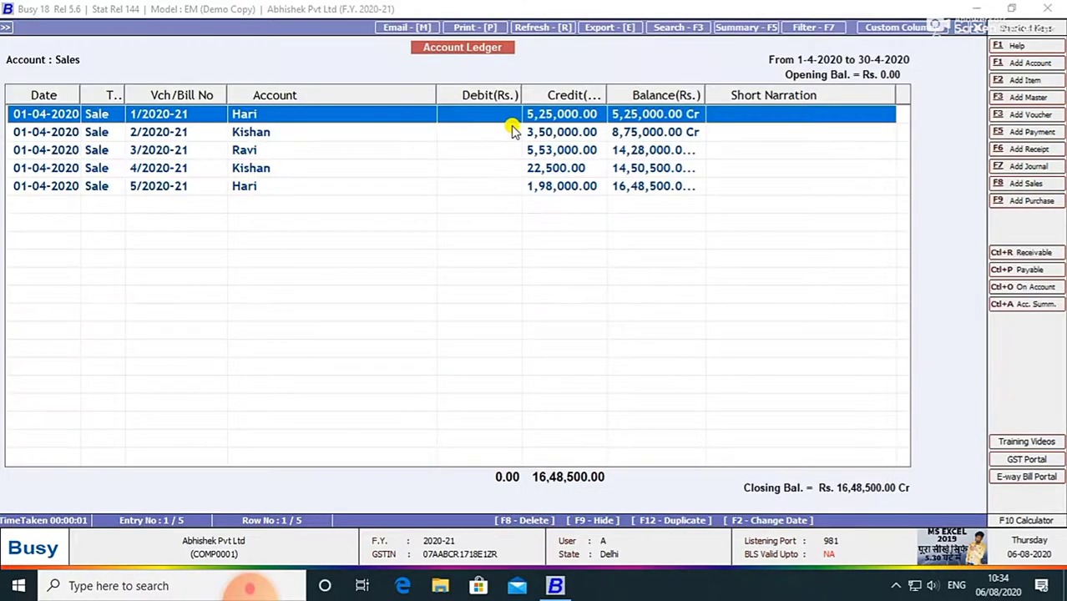
{"action": "key", "text": "Escape"}
{"action": "key", "text": "Escape"}
{"action": "key", "text": "Return"}
{"action": "key", "text": "Return"}
{"action": "key", "text": "Escape"}
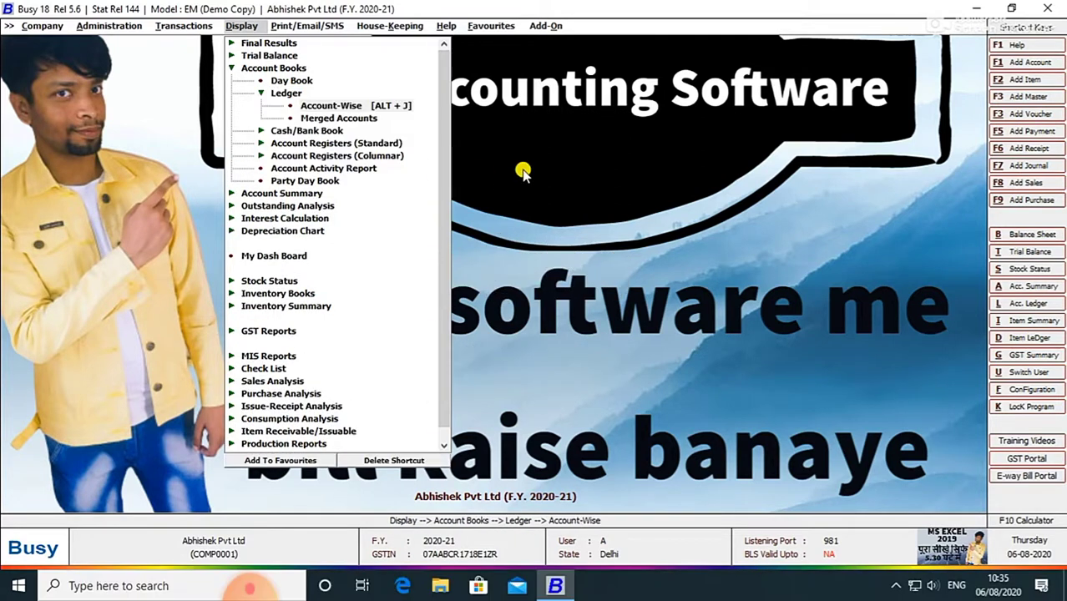
{"action": "key", "text": "Escape"}
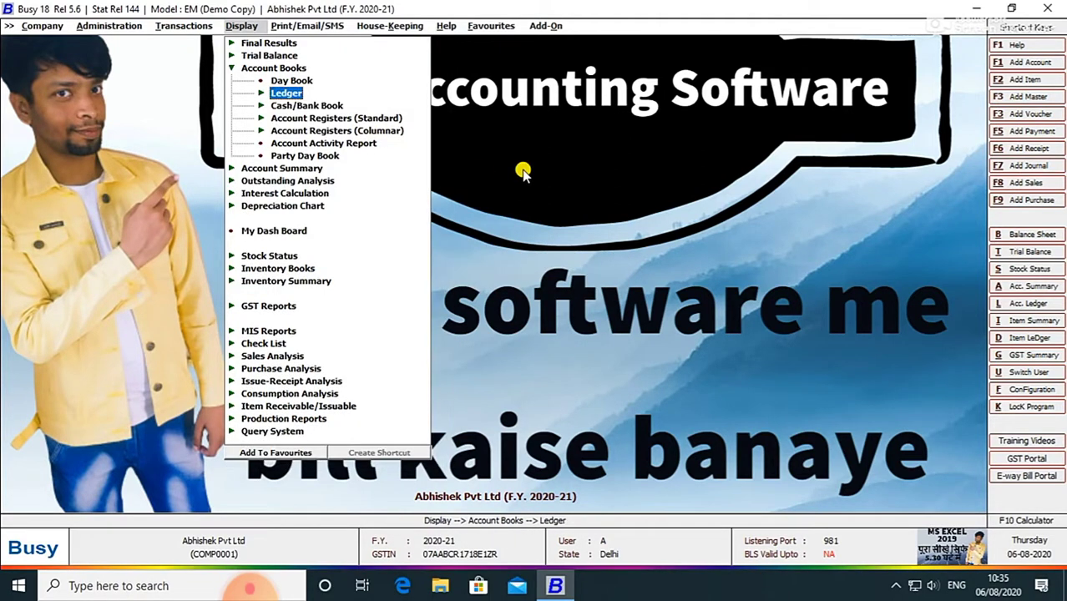
Open the List of Holidays from the administration configuration options
{"action": "key", "text": "Left"}
{"action": "key", "text": "Left"}
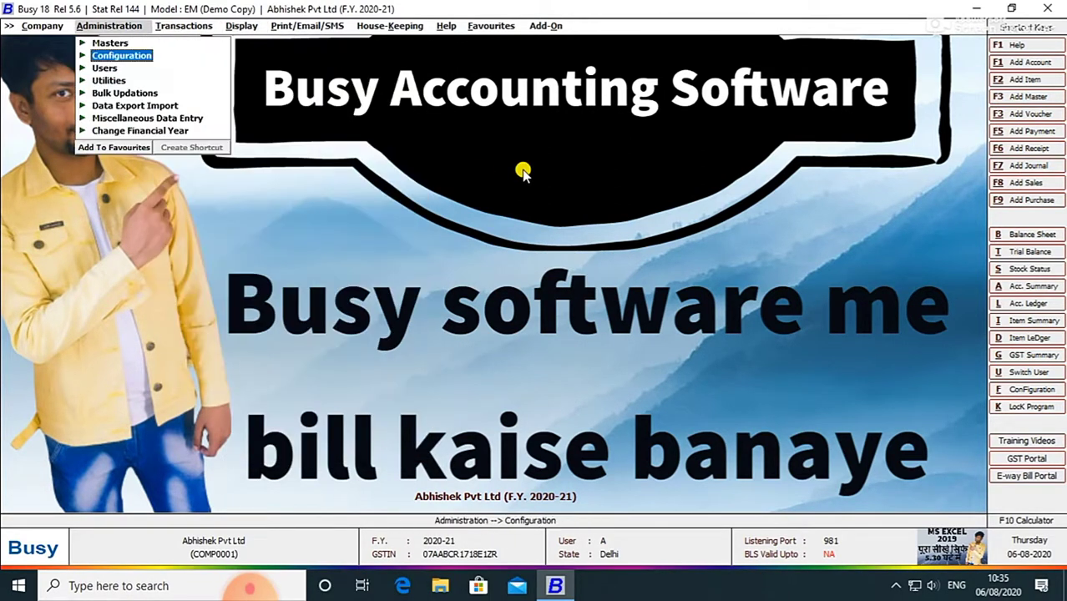
{"action": "key", "text": "Return"}
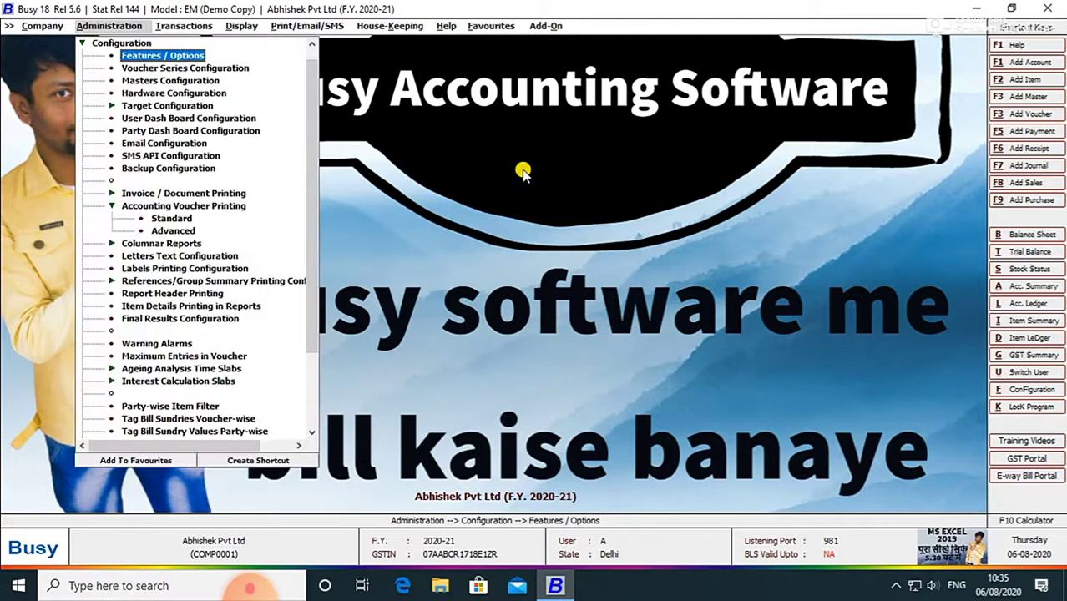
{"action": "key", "text": "Down"}
{"action": "key", "text": "Down"}
{"action": "key", "text": "Down"}
{"action": "key", "text": "Down"}
{"action": "key", "text": "Down"}
{"action": "key", "text": "Down"}
{"action": "key", "text": "Down"}
{"action": "key", "text": "Down"}
{"action": "key", "text": "Down"}
{"action": "key", "text": "Down"}
{"action": "key", "text": "Down"}
{"action": "key", "text": "Down"}
{"action": "key", "text": "Down"}
{"action": "key", "text": "Down"}
{"action": "key", "text": "Down"}
{"action": "key", "text": "Down"}
{"action": "key", "text": "Down"}
{"action": "key", "text": "Down"}
{"action": "key", "text": "Down"}
{"action": "key", "text": "Down"}
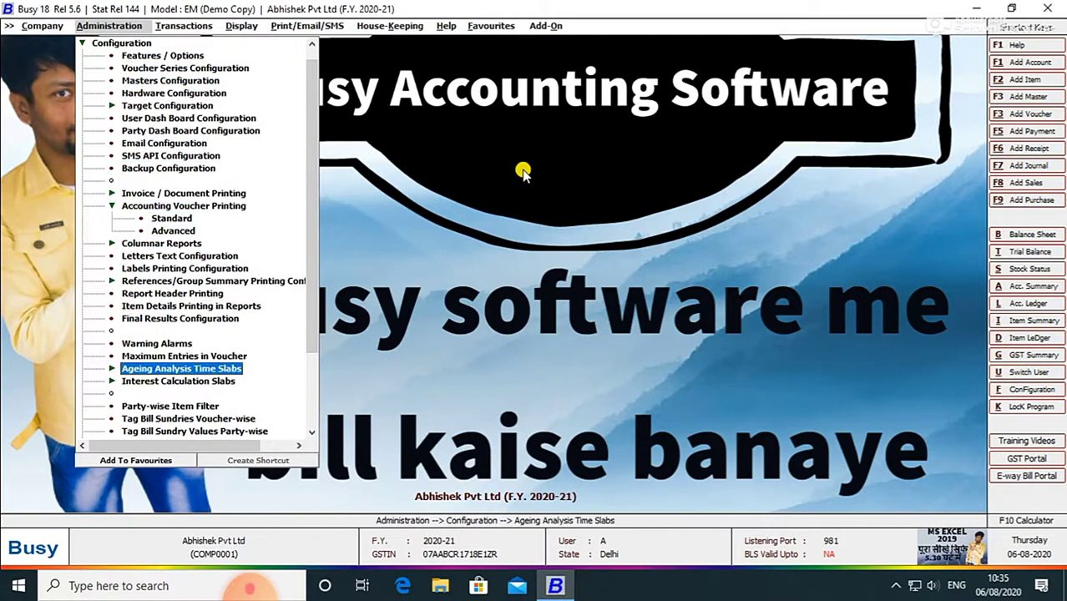
{"action": "key", "text": "Down"}
{"action": "key", "text": "Down"}
{"action": "key", "text": "Up"}
{"action": "key", "text": "Up"}
{"action": "key", "text": "Up"}
{"action": "key", "text": "Down"}
{"action": "key", "text": "Down"}
{"action": "key", "text": "Down"}
{"action": "key", "text": "Down"}
{"action": "key", "text": "Down"}
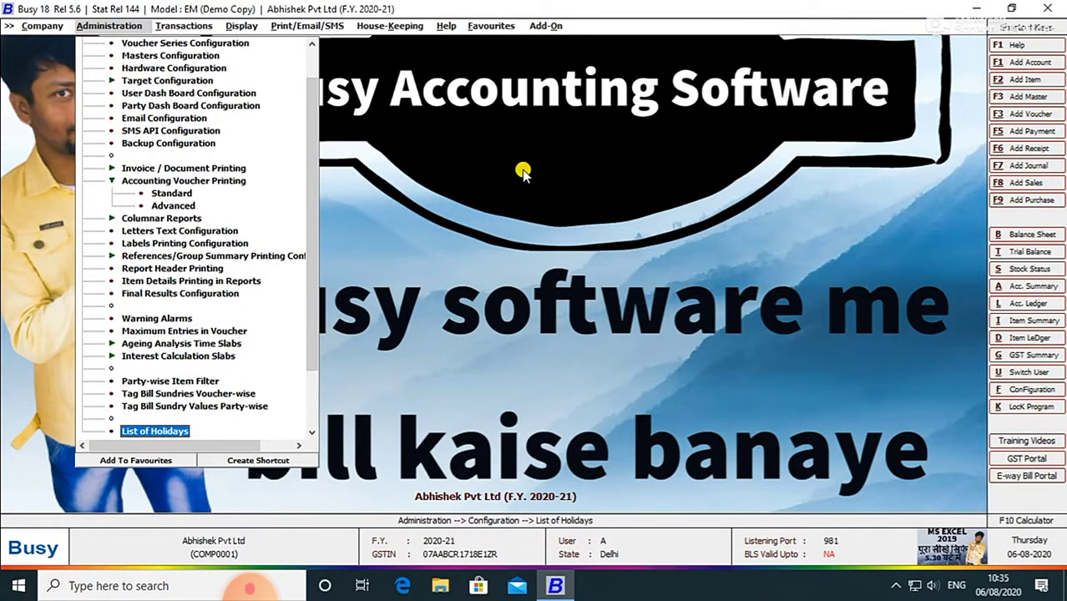
{"action": "key", "text": "Return"}
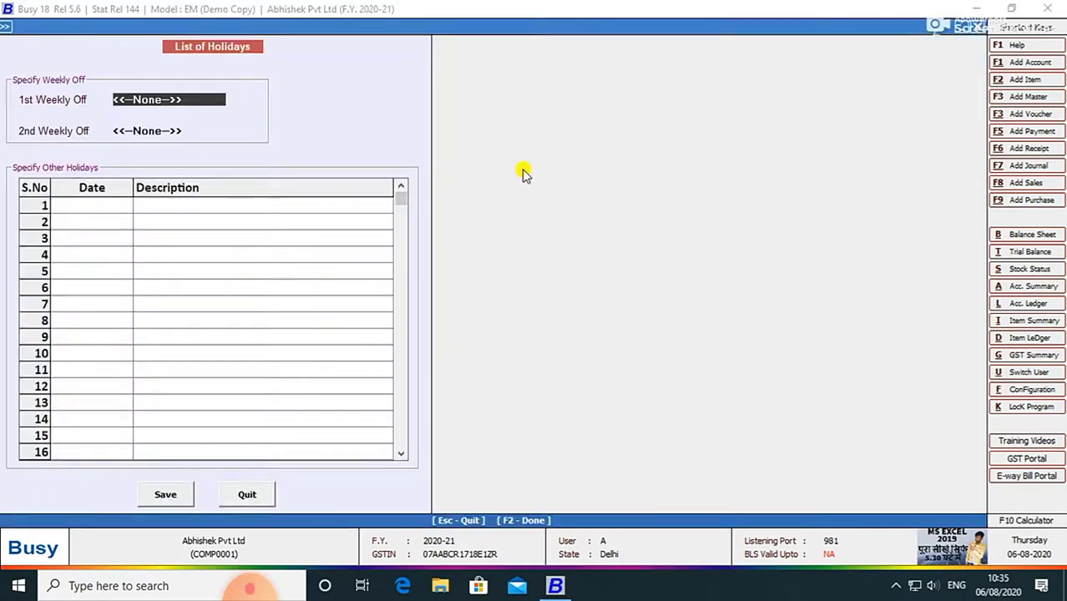
{"action": "key", "text": "Return"}
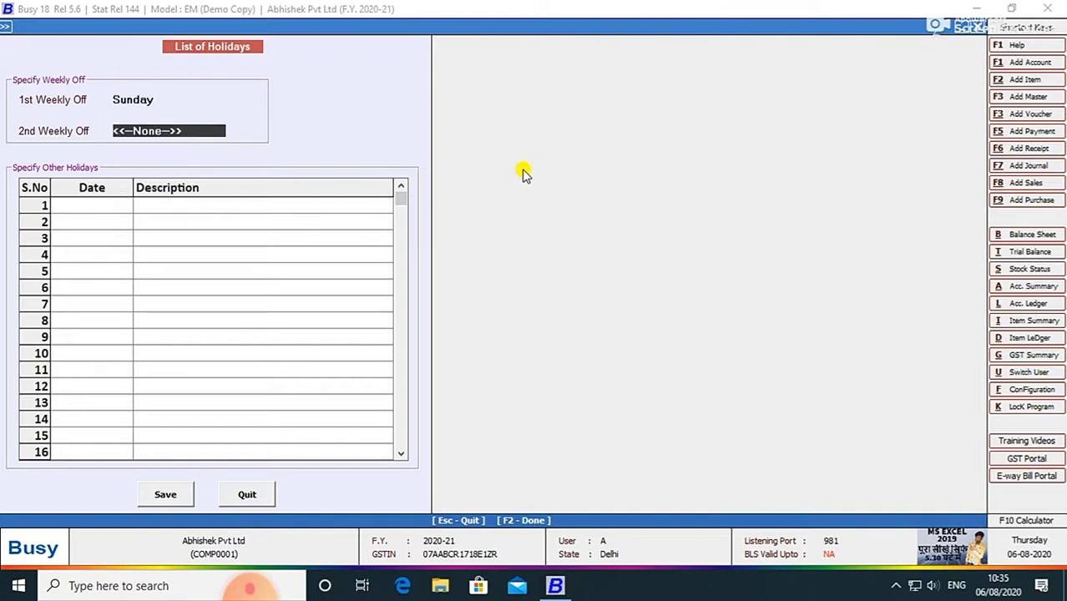
{"action": "key", "text": "Return"}
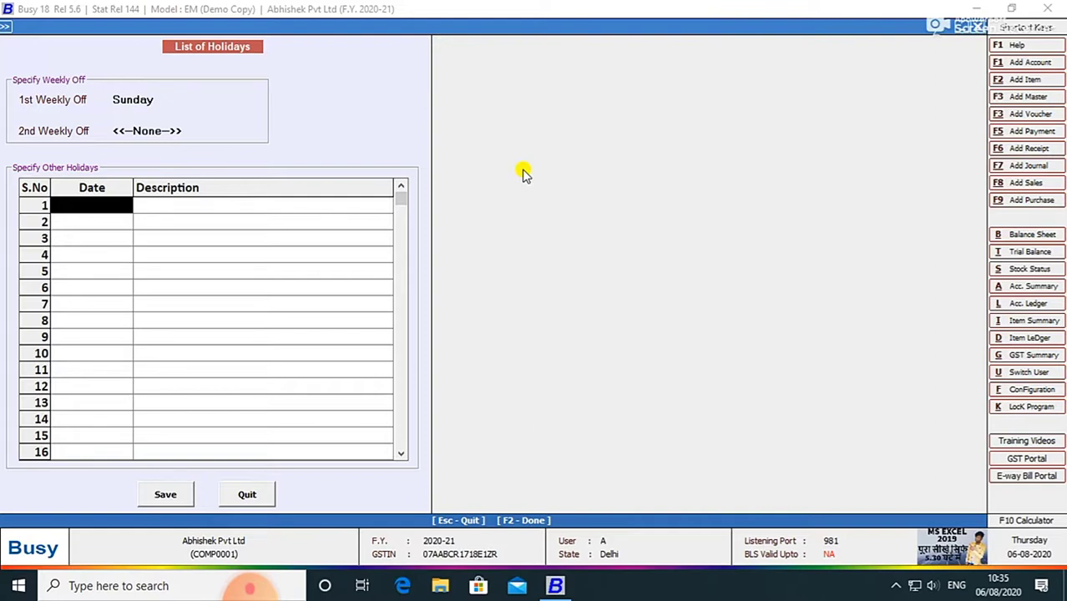
{"action": "type", "text": "3.3."}
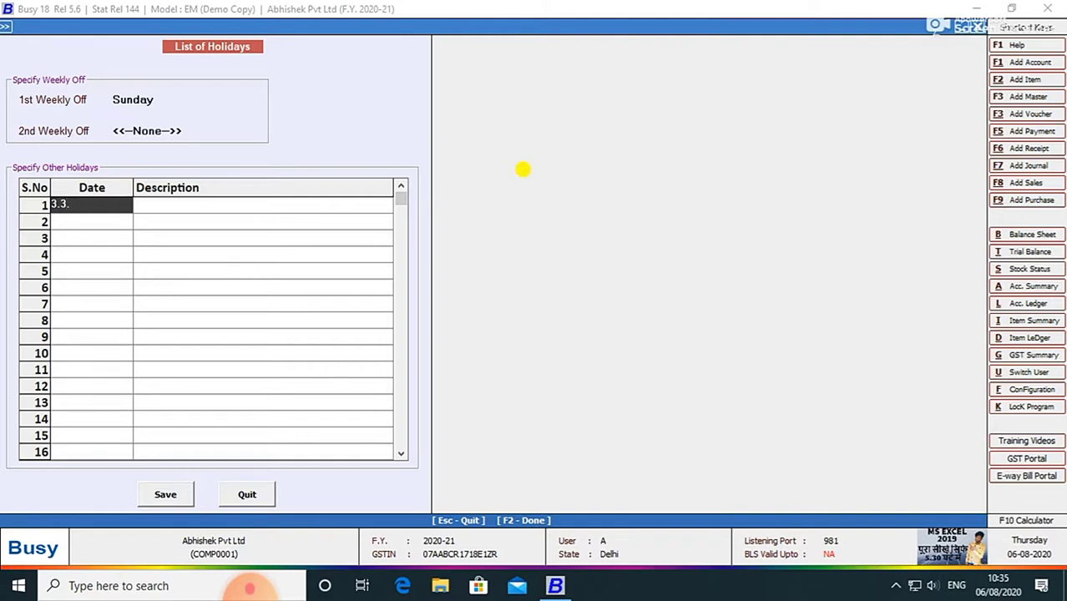
{"action": "key", "text": "Return"}
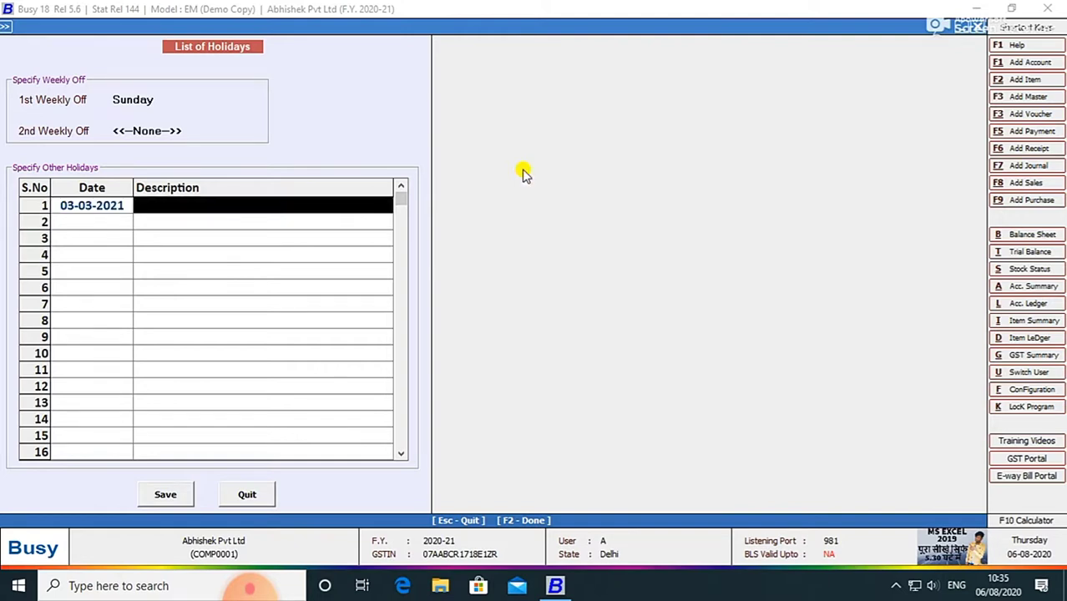
{"action": "key", "text": "shift+Tab"}
{"action": "key", "text": "BackSpace"}
{"action": "type", "text": "3.3.2020"}
{"action": "key", "text": "Return"}
{"action": "key", "text": "Return"}
{"action": "key", "text": "Return"}
{"action": "key", "text": "Return"}
{"action": "key", "text": "Return"}
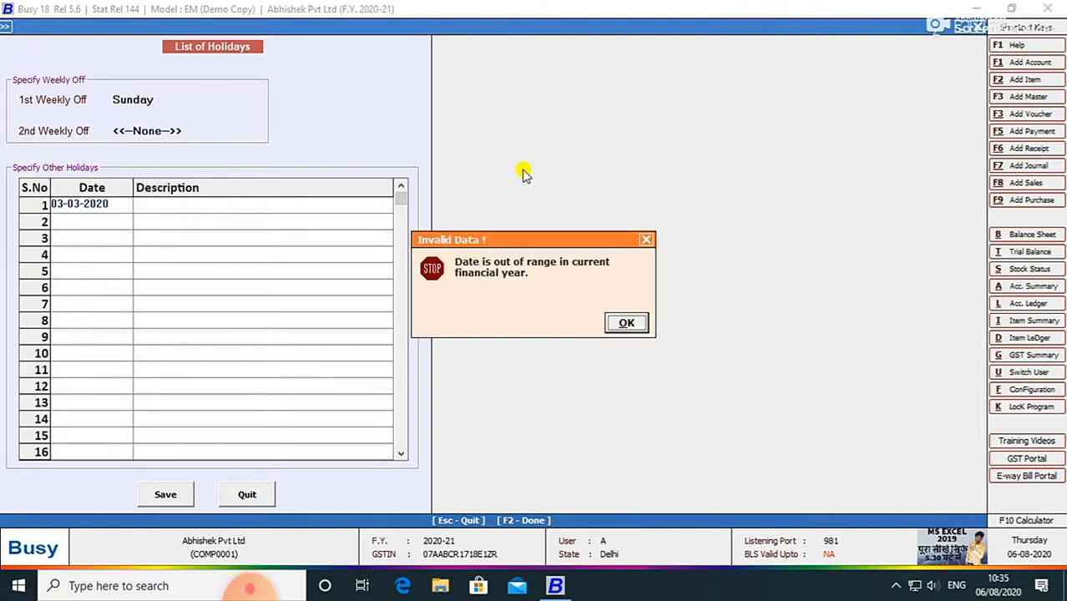
{"action": "key", "text": "Return"}
{"action": "key", "text": "Escape"}
{"action": "key", "text": "Return"}
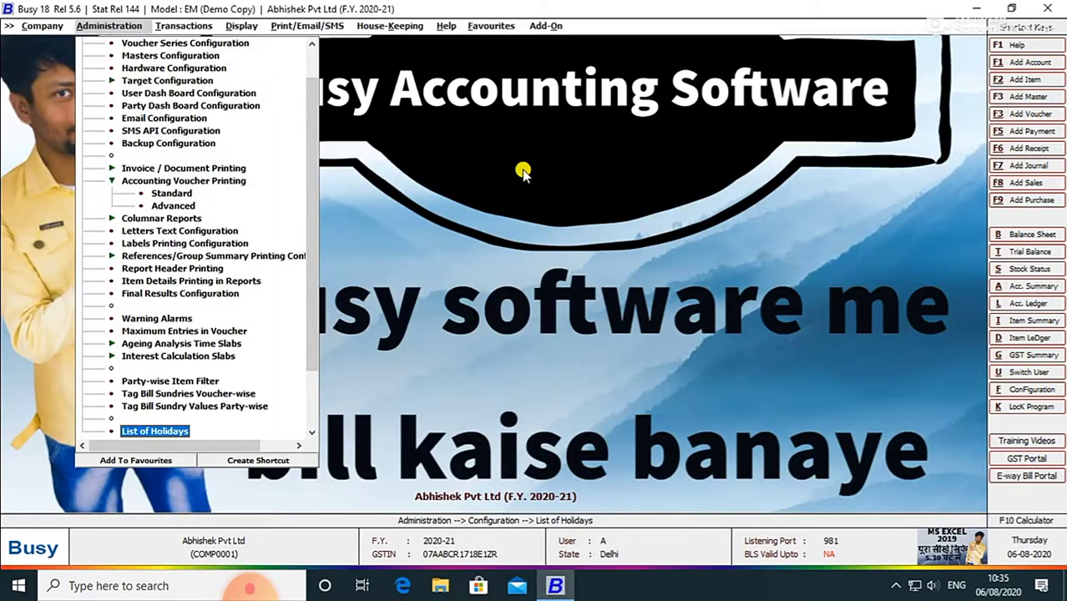
Reopen the List of Holidays and set the first weekly off to Sunday, leaving the second as none
{"action": "key", "text": "Return"}
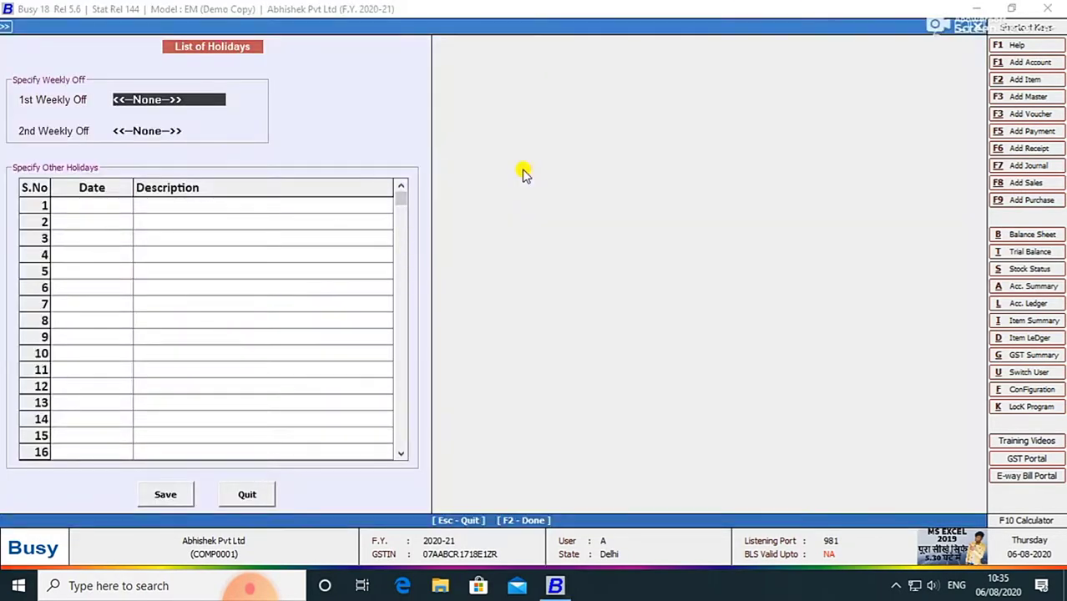
{"action": "type", "text": "s"}
{"action": "key", "text": "Return"}
{"action": "key", "text": "Return"}
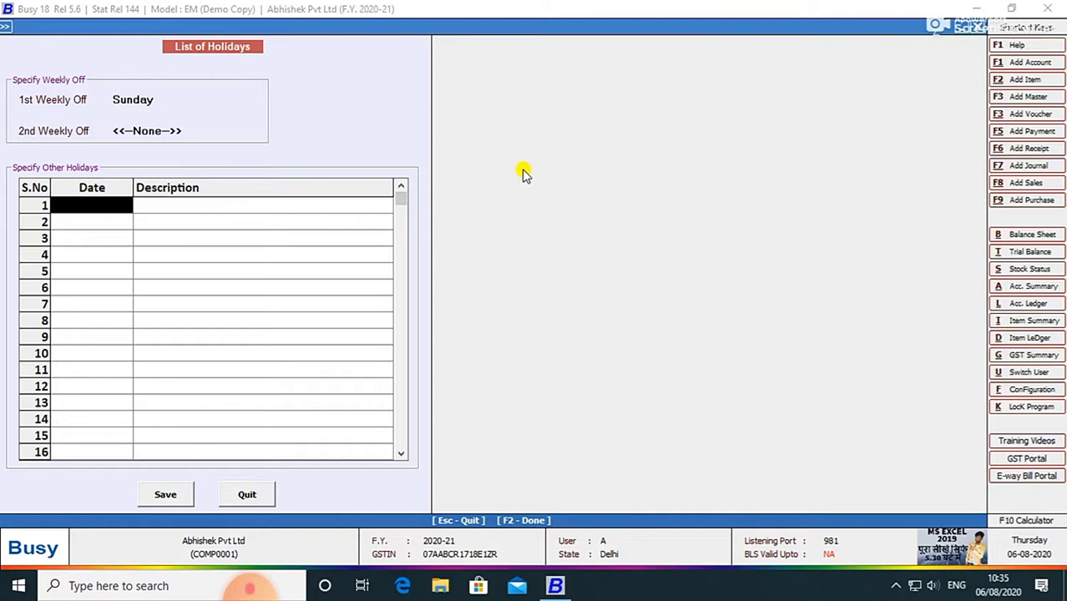
Add a holiday dated 03-03-2021 with the description Holi, and save the list of holidays
{"action": "type", "text": "3.3."}
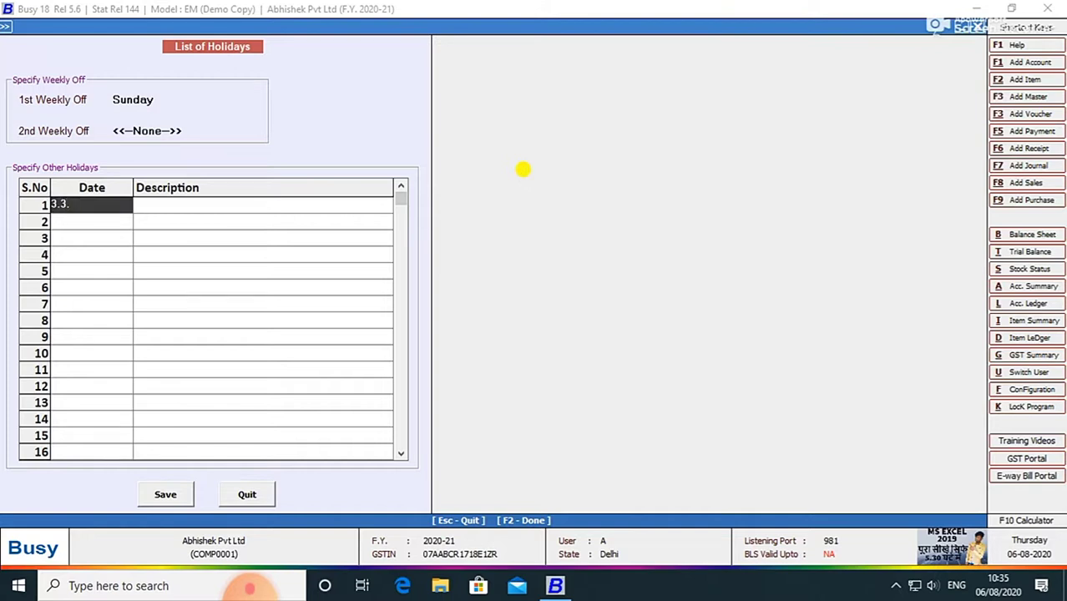
{"action": "type", "text": "2021"}
{"action": "key", "text": "Return"}
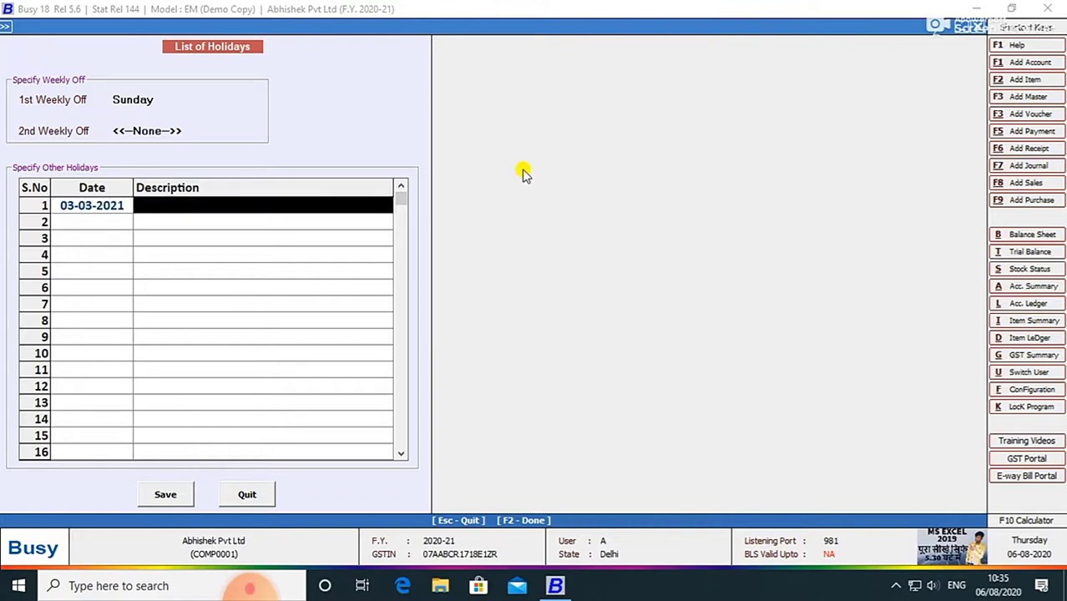
{"action": "type", "text": "Holi"}
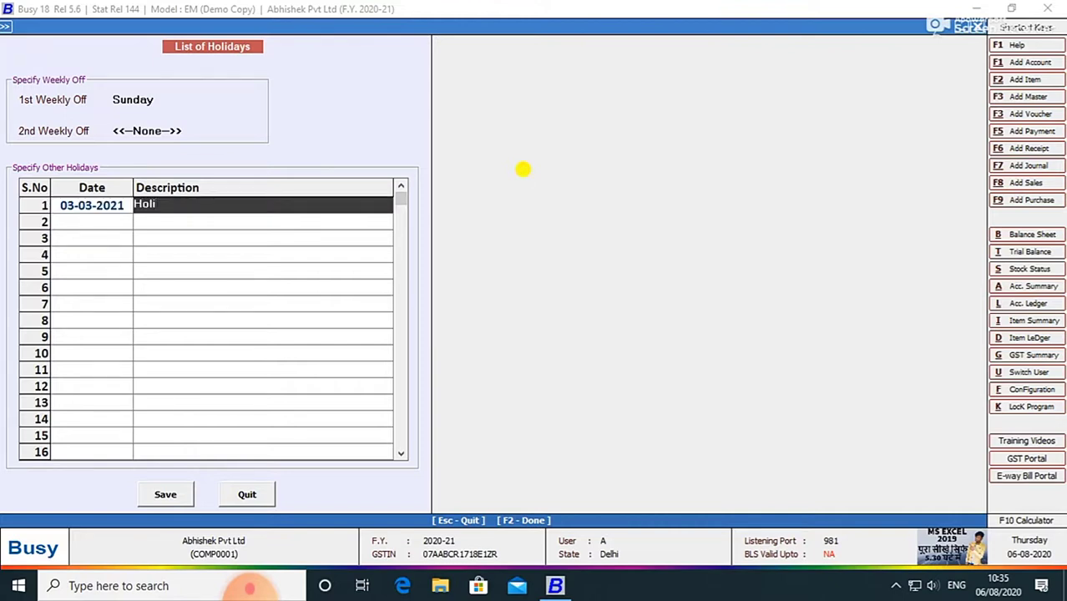
{"action": "key", "text": "Return"}
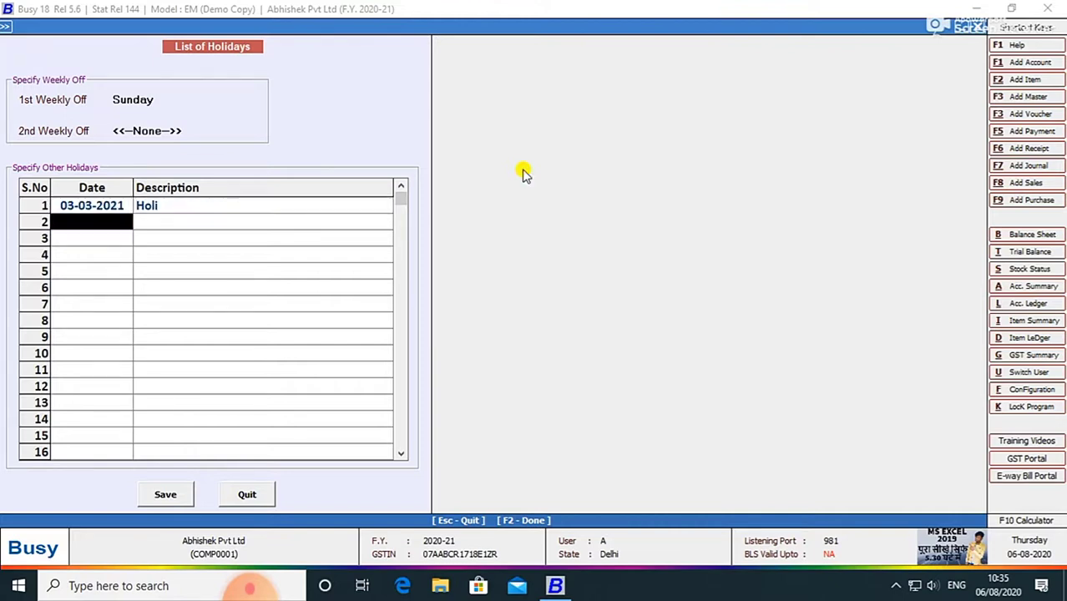
{"action": "key", "text": "F2"}
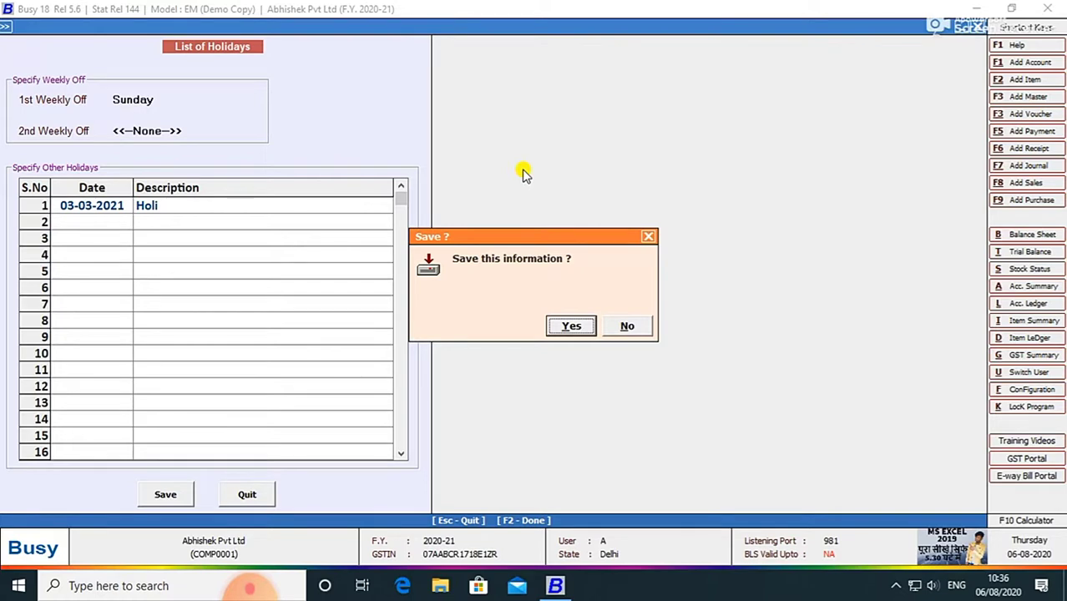
{"action": "key", "text": "Return"}
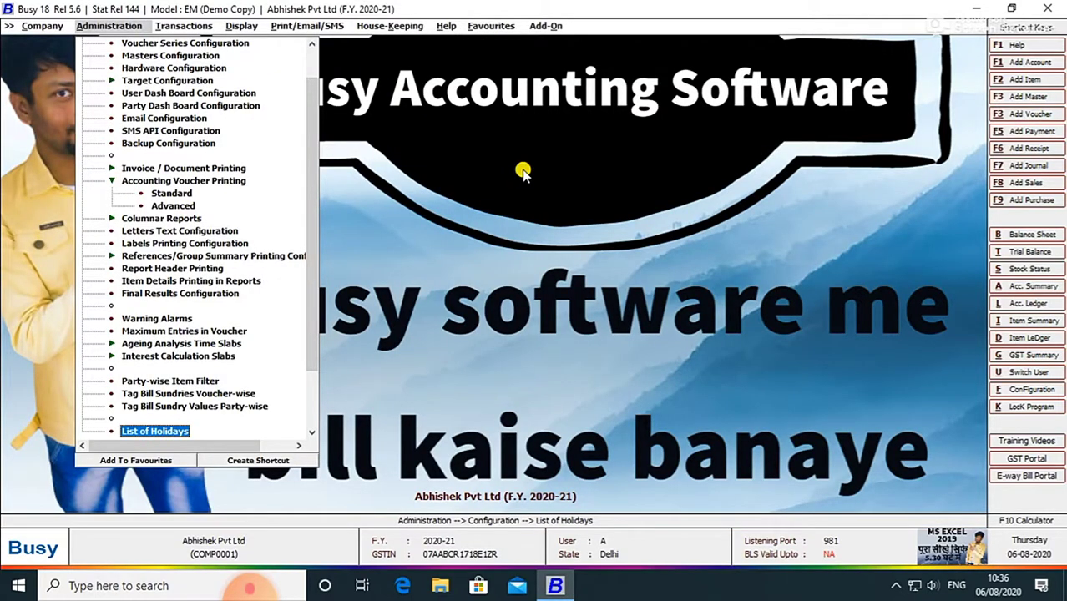
Open the Voucher Series Configuration to view the configurable voucher types, and close it
{"action": "key", "text": "Up"}
{"action": "key", "text": "Up"}
{"action": "key", "text": "Up"}
{"action": "key", "text": "Up"}
{"action": "key", "text": "Up"}
{"action": "key", "text": "Up"}
{"action": "key", "text": "Up"}
{"action": "key", "text": "Up"}
{"action": "key", "text": "Up"}
{"action": "key", "text": "Up"}
{"action": "key", "text": "Up"}
{"action": "key", "text": "Up"}
{"action": "key", "text": "Up"}
{"action": "key", "text": "Up"}
{"action": "key", "text": "Up"}
{"action": "key", "text": "Up"}
{"action": "key", "text": "Up"}
{"action": "key", "text": "Up"}
{"action": "key", "text": "Up"}
{"action": "key", "text": "Up"}
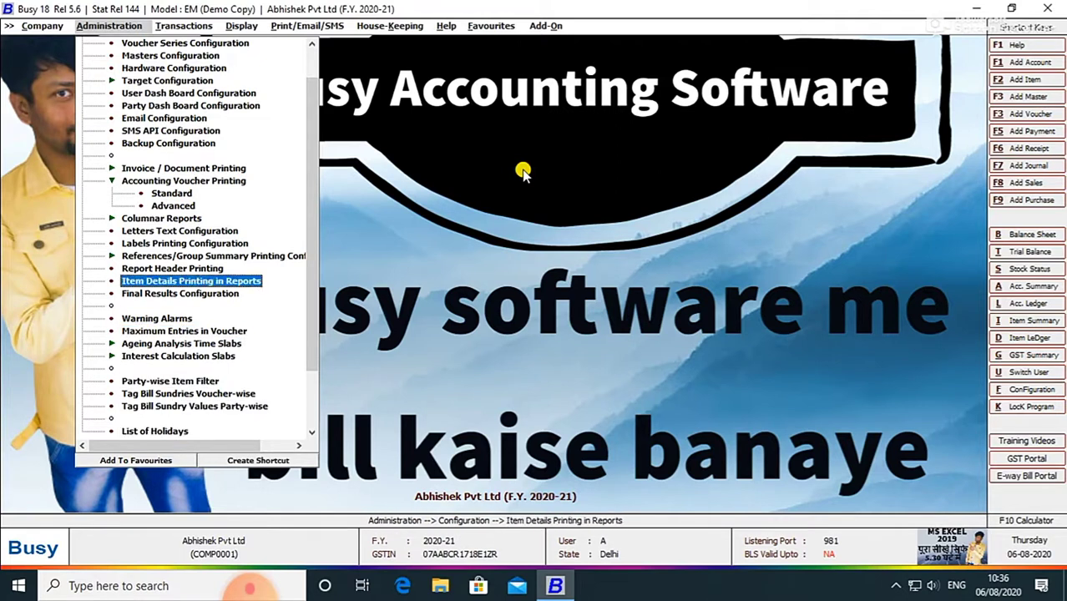
{"action": "key", "text": "Up"}
{"action": "key", "text": "Down"}
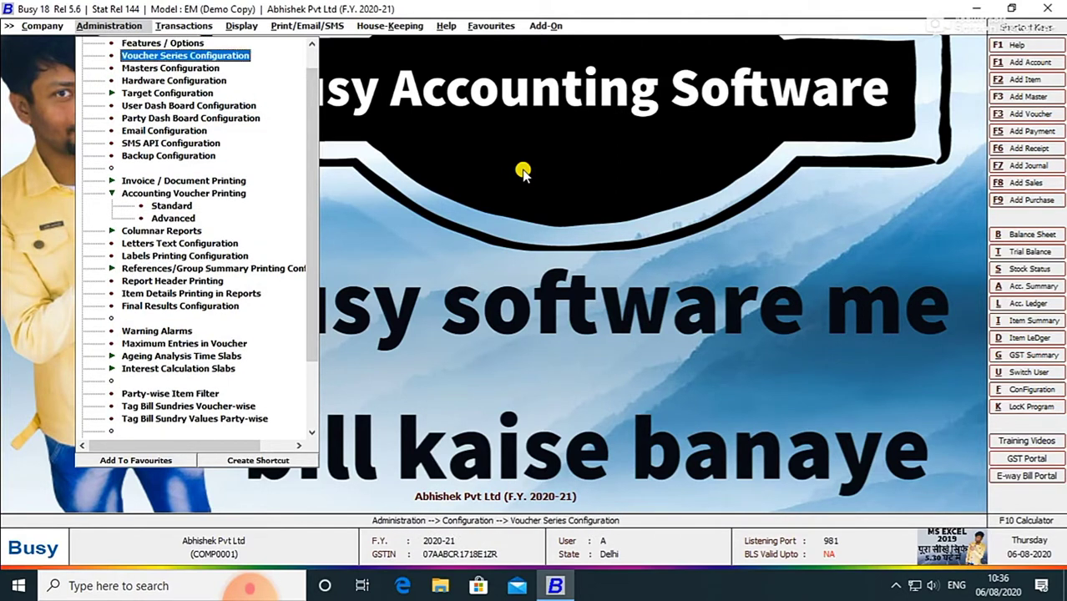
{"action": "key", "text": "Return"}
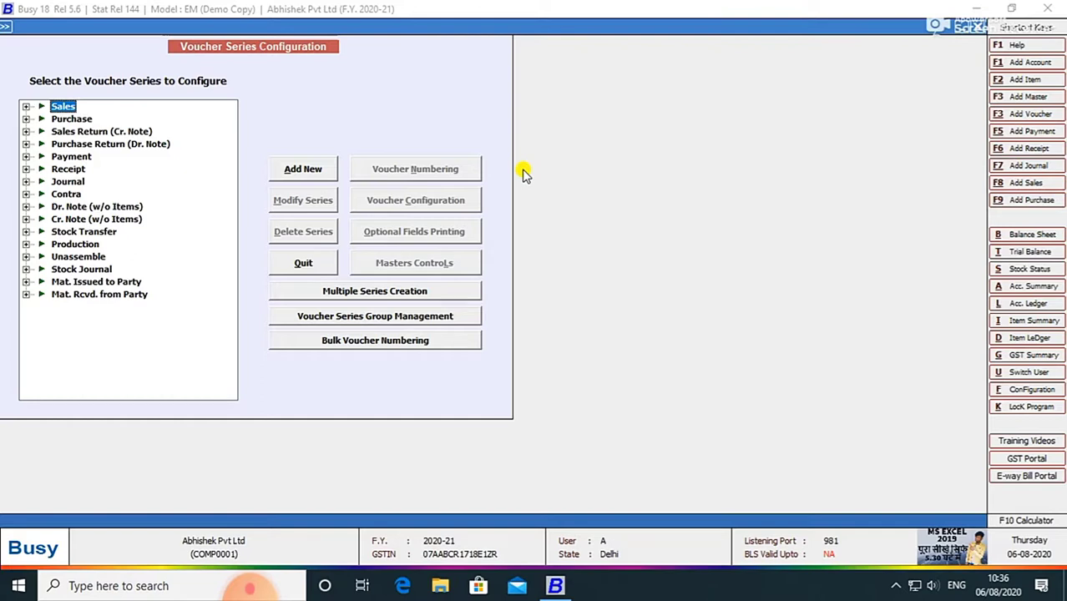
{"action": "key", "text": "Escape"}
{"action": "key", "text": "Escape"}
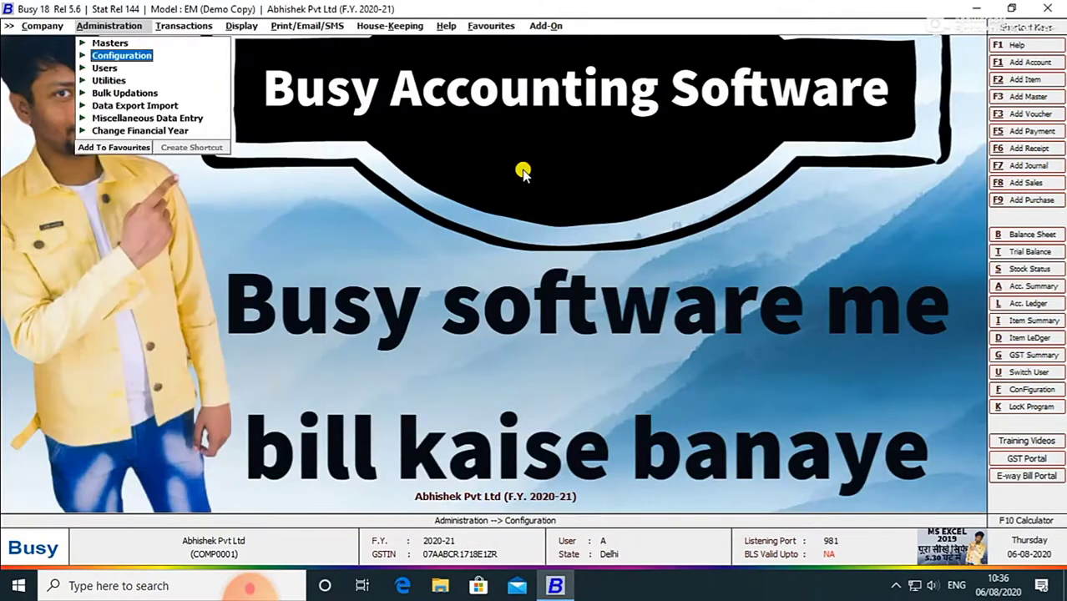
Open a new payment voucher from the transactions
{"action": "key", "text": "Right"}
{"action": "key", "text": "Up"}
{"action": "key", "text": "Up"}
{"action": "key", "text": "Up"}
{"action": "key", "text": "Right"}
{"action": "key", "text": "Left"}
{"action": "key", "text": "Down"}
{"action": "key", "text": "Down"}
{"action": "key", "text": "Down"}
{"action": "key", "text": "Down"}
{"action": "key", "text": "Down"}
{"action": "key", "text": "Down"}
{"action": "key", "text": "Down"}
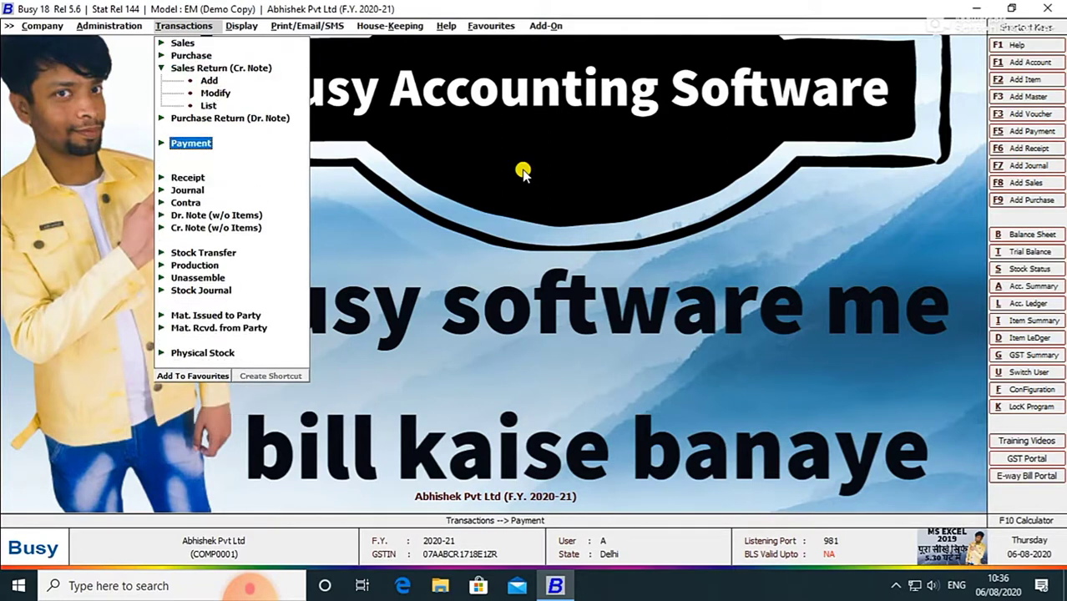
{"action": "key", "text": "Right"}
{"action": "key", "text": "Return"}
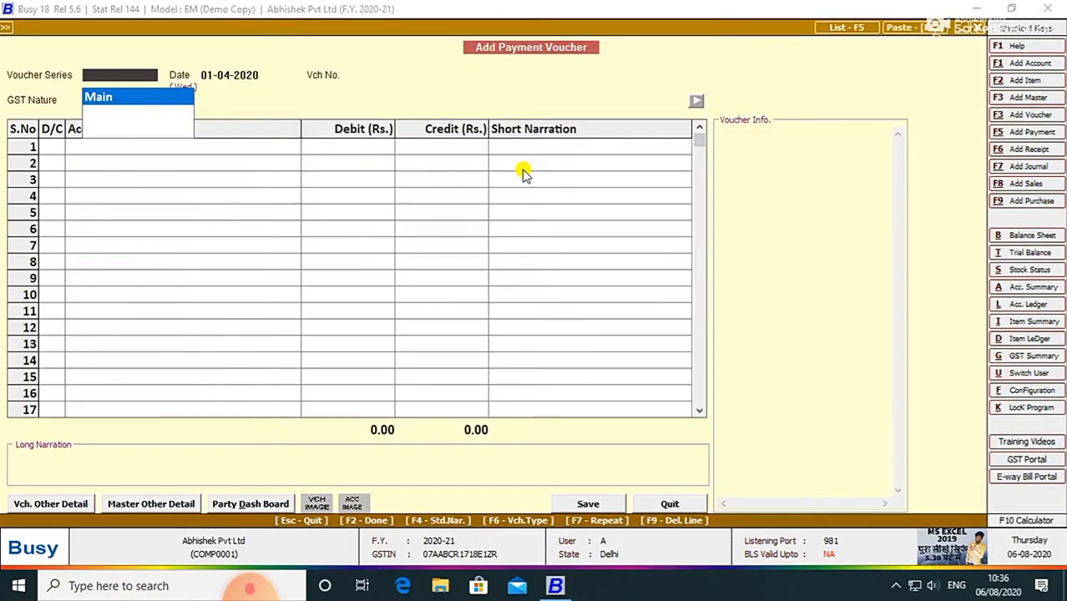
Choose the Main series for the payment voucher and try the weekly-off date 05-04-2020, declining to continue with it
{"action": "key", "text": "Return"}
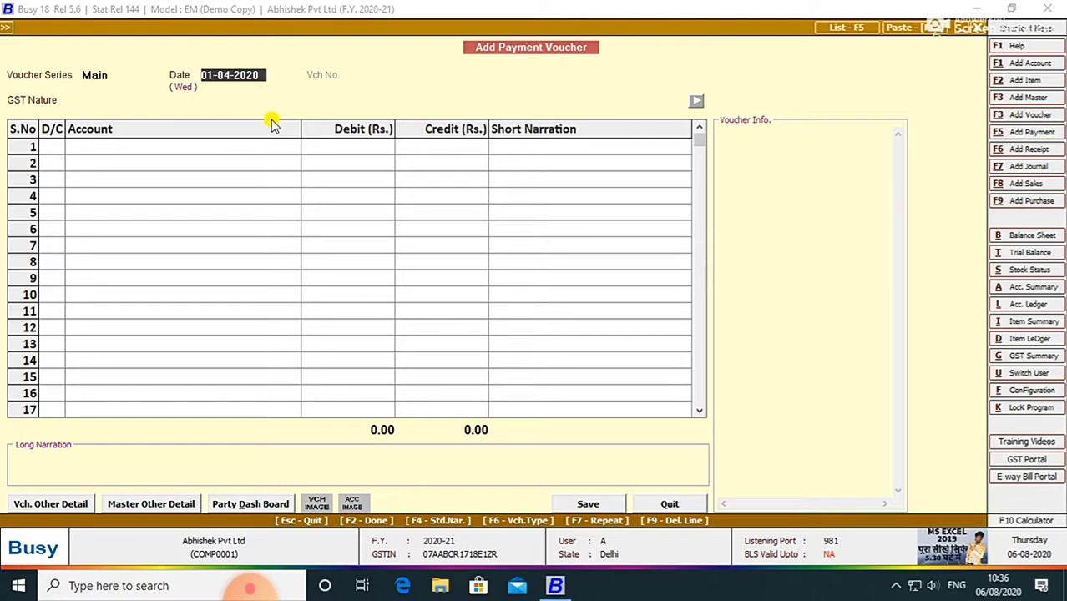
{"action": "type", "text": "06"}
{"action": "key", "text": "Return"}
{"action": "key", "text": "Escape"}
{"action": "type", "text": "4"}
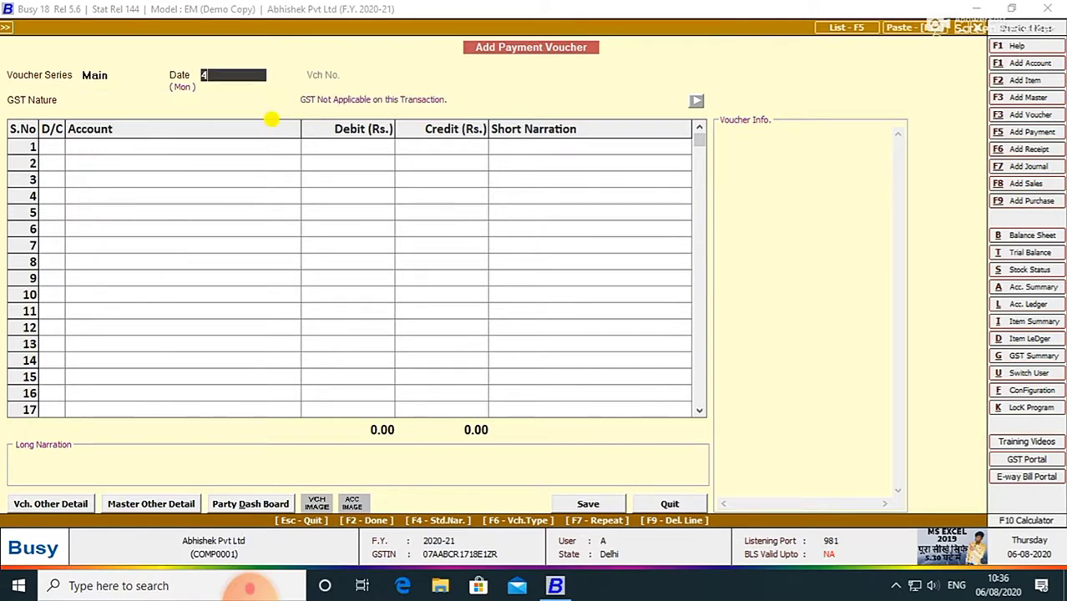
{"action": "type", "text": ".4"}
{"action": "key", "text": "Return"}
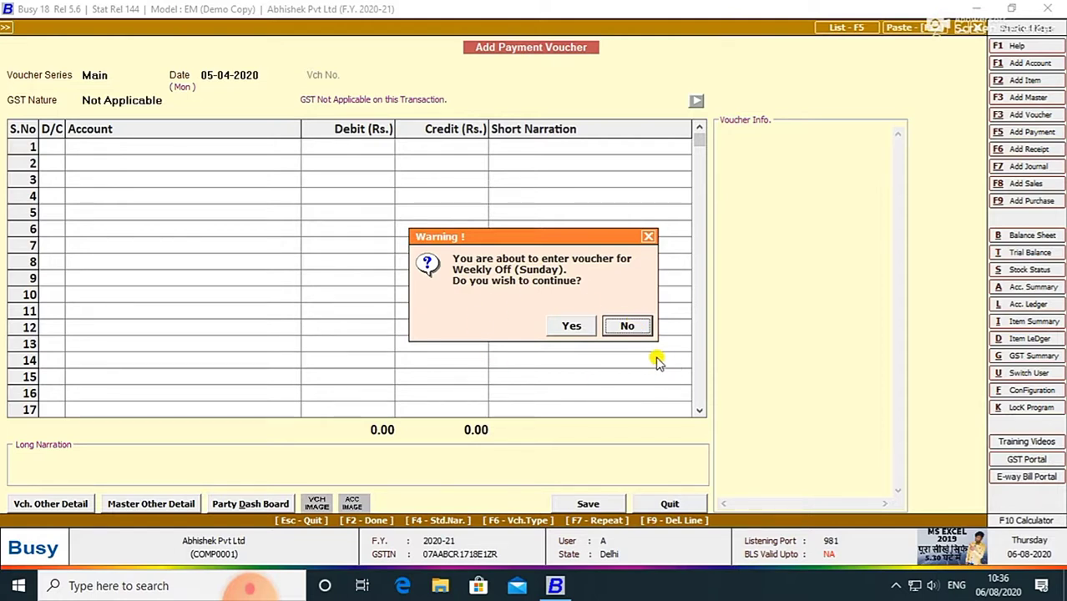
{"action": "key", "text": "Return"}
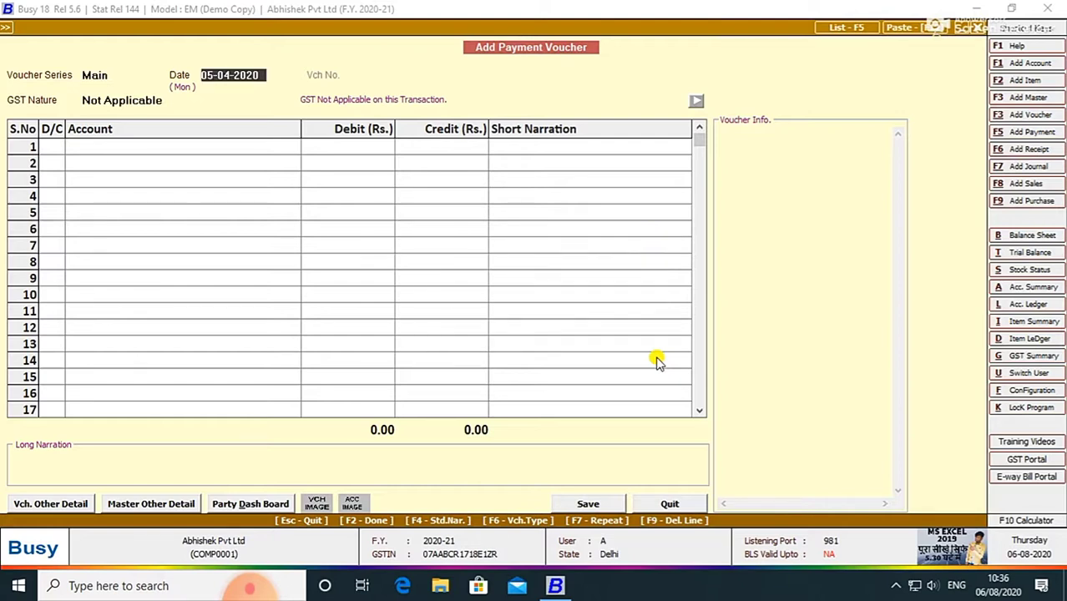
Try the holiday date 03-03-2021 on the payment voucher, and quit the voucher without saving
{"action": "type", "text": "3.3."}
{"action": "key", "text": "Return"}
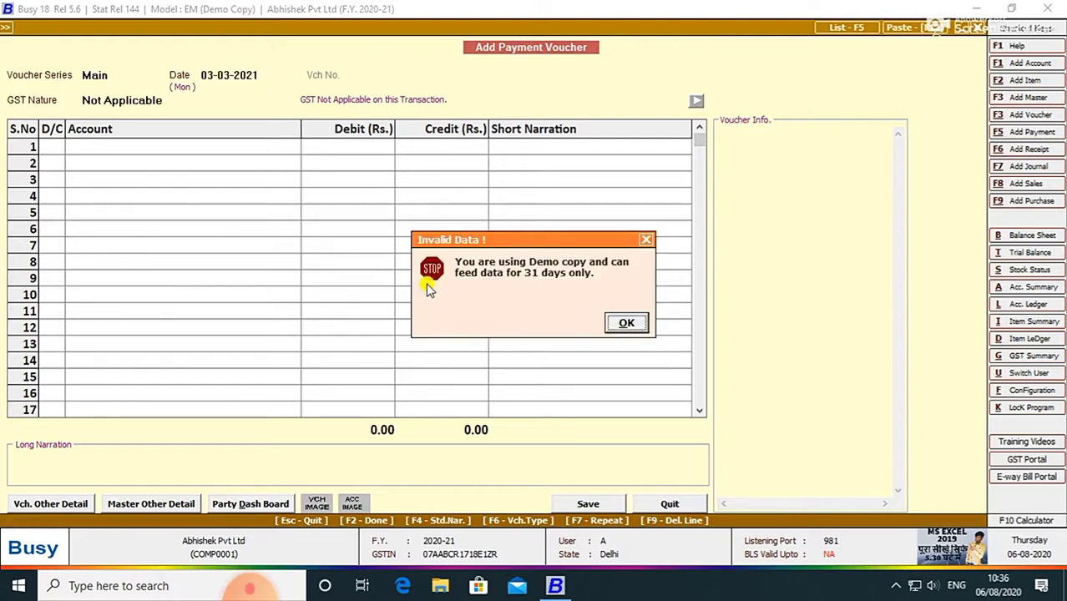
{"action": "key", "text": "Return"}
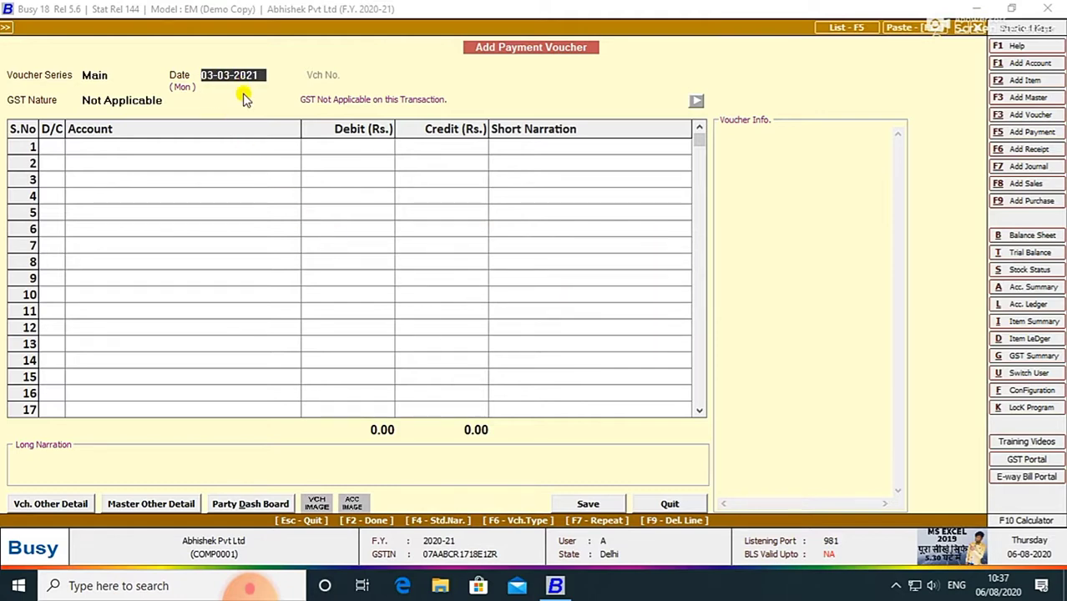
{"action": "key", "text": "Escape"}
{"action": "key", "text": "Return"}
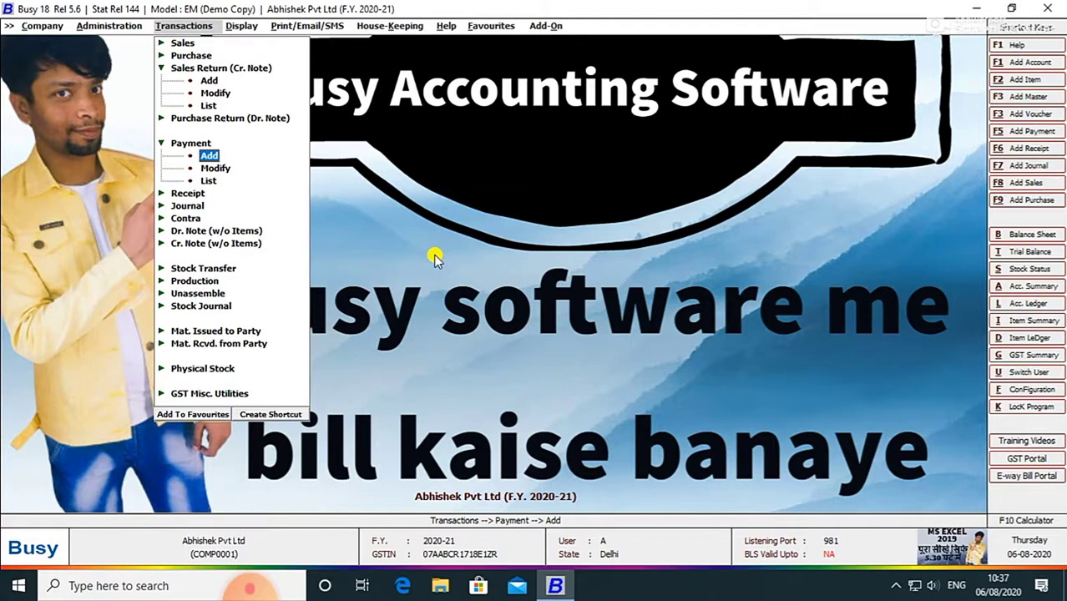
{"action": "key", "text": "Left"}
{"action": "key", "text": "Return"}
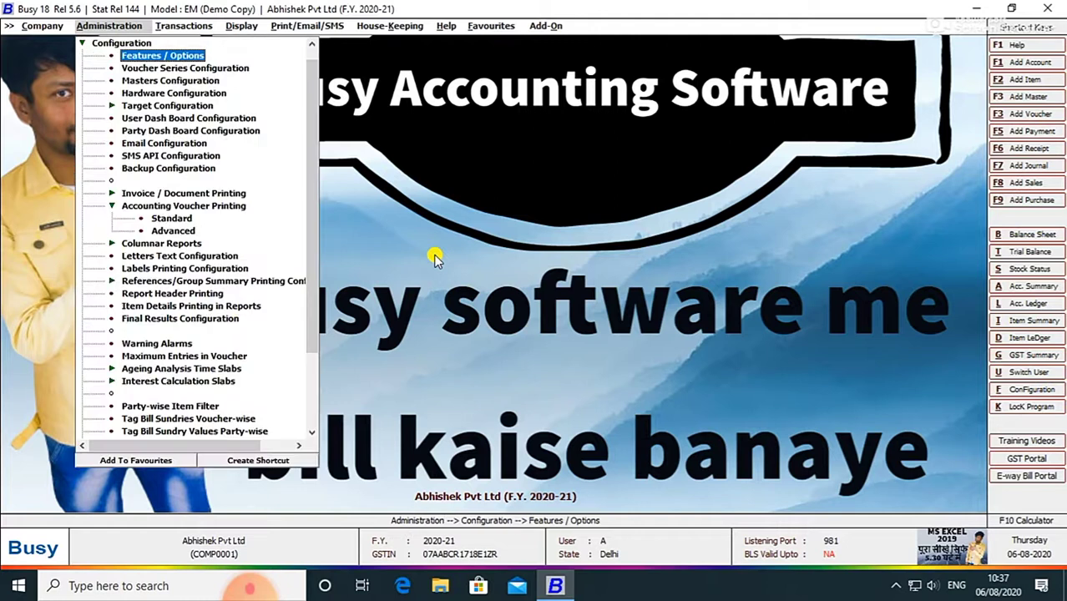
{"action": "key", "text": "Down"}
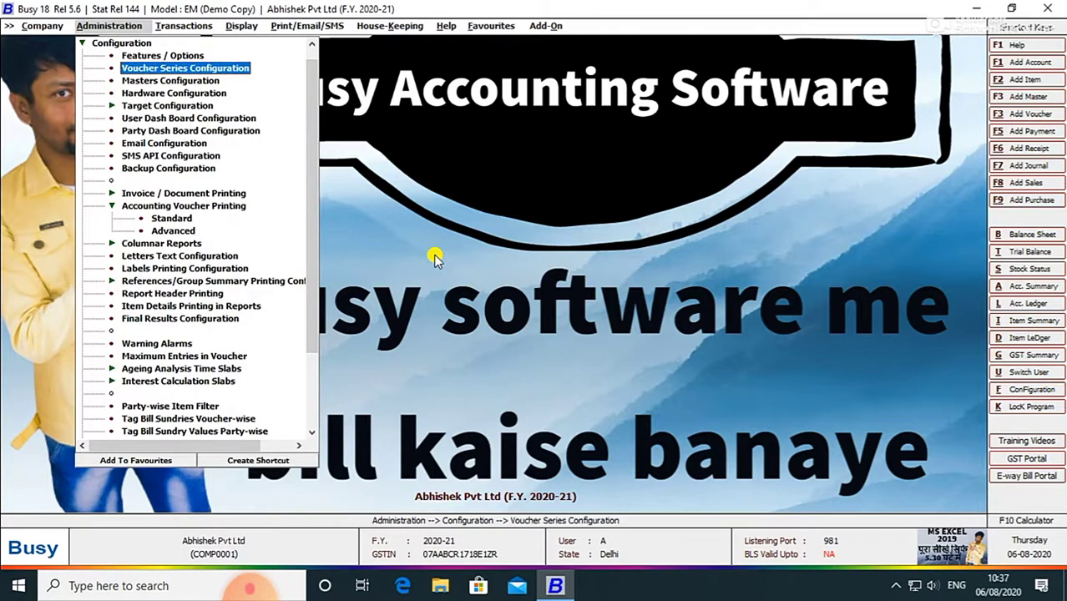
{"action": "key", "text": "Return"}
{"action": "key", "text": "Right"}
{"action": "key", "text": "Escape"}
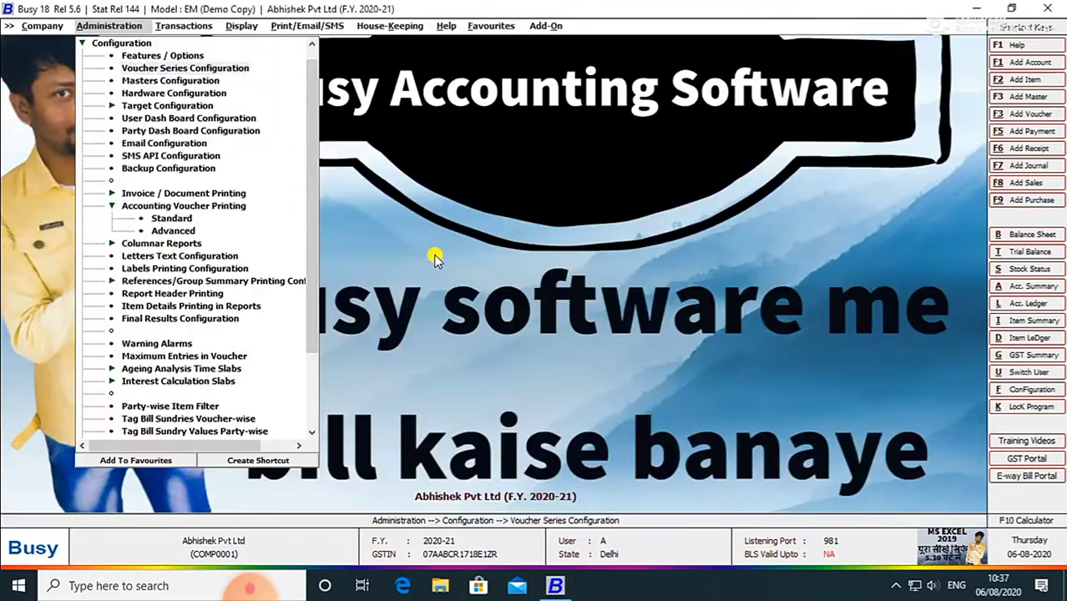
{"action": "key", "text": "Escape"}
Open a new sales voucher with the Main series, dated 01-04-2020, keeping the default voucher number and sale type L/GST-12%
{"action": "key", "text": "Right"}
{"action": "key", "text": "Left"}
{"action": "key", "text": "Up"}
{"action": "key", "text": "Up"}
{"action": "key", "text": "Up"}
{"action": "key", "text": "Up"}
{"action": "key", "text": "Up"}
{"action": "key", "text": "Up"}
{"action": "key", "text": "Up"}
{"action": "key", "text": "Right"}
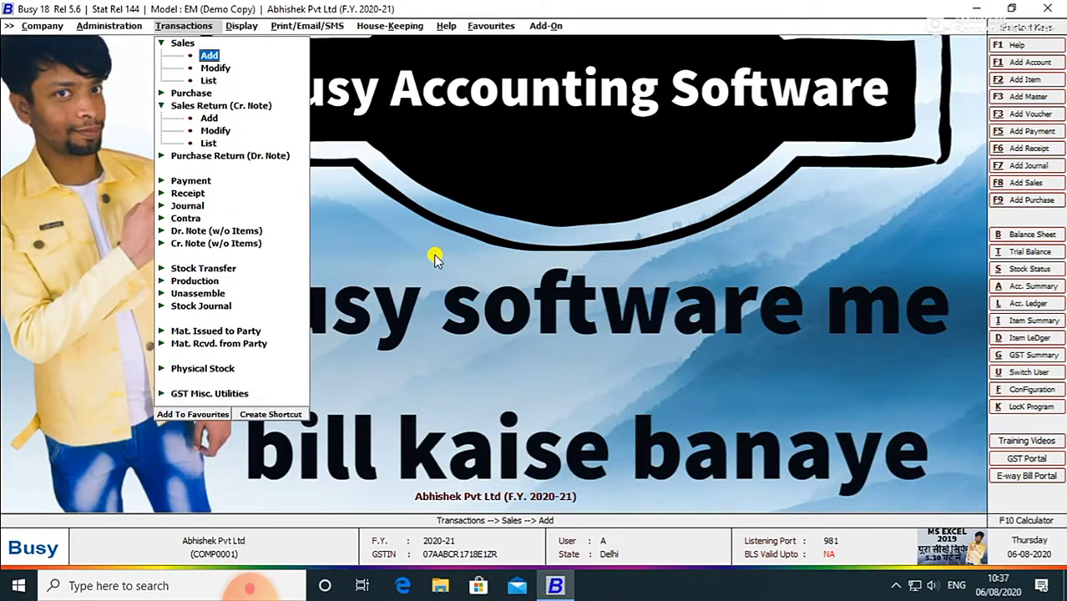
{"action": "key", "text": "Return"}
{"action": "key", "text": "Return"}
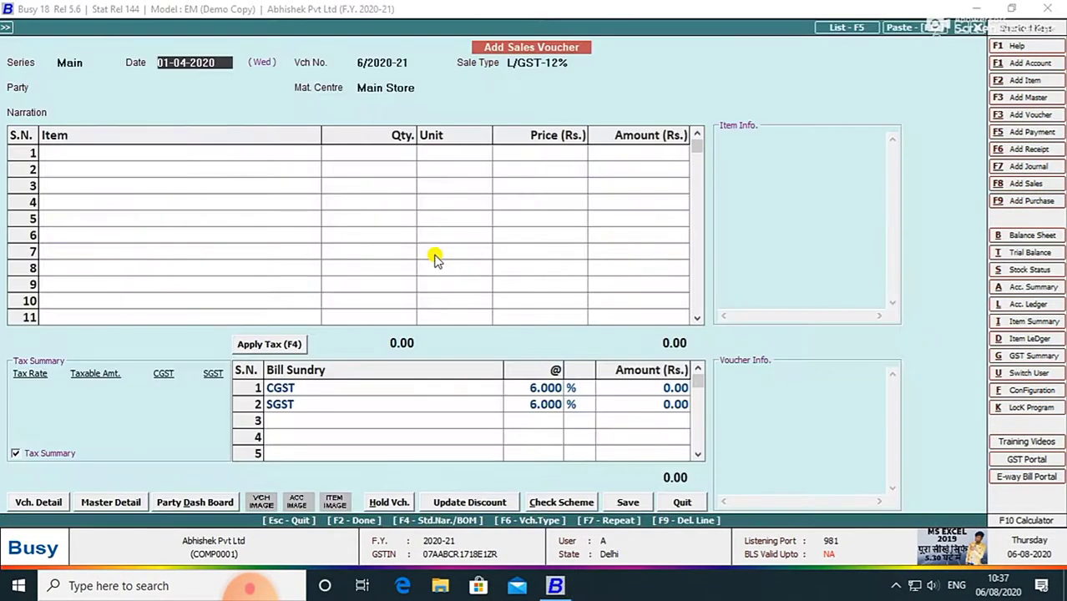
{"action": "key", "text": "Return"}
{"action": "key", "text": "Return"}
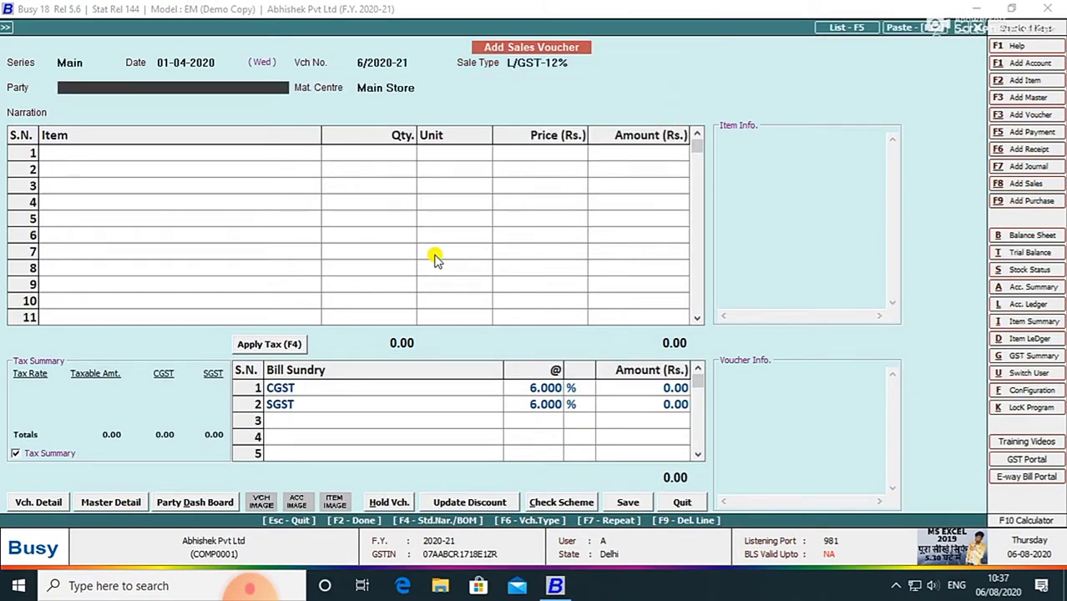
Select the first Sundry Debtors account as the party and keep Main Store as the material centre
{"action": "key", "text": "Down"}
{"action": "key", "text": "Down"}
{"action": "key", "text": "Down"}
{"action": "key", "text": "Up"}
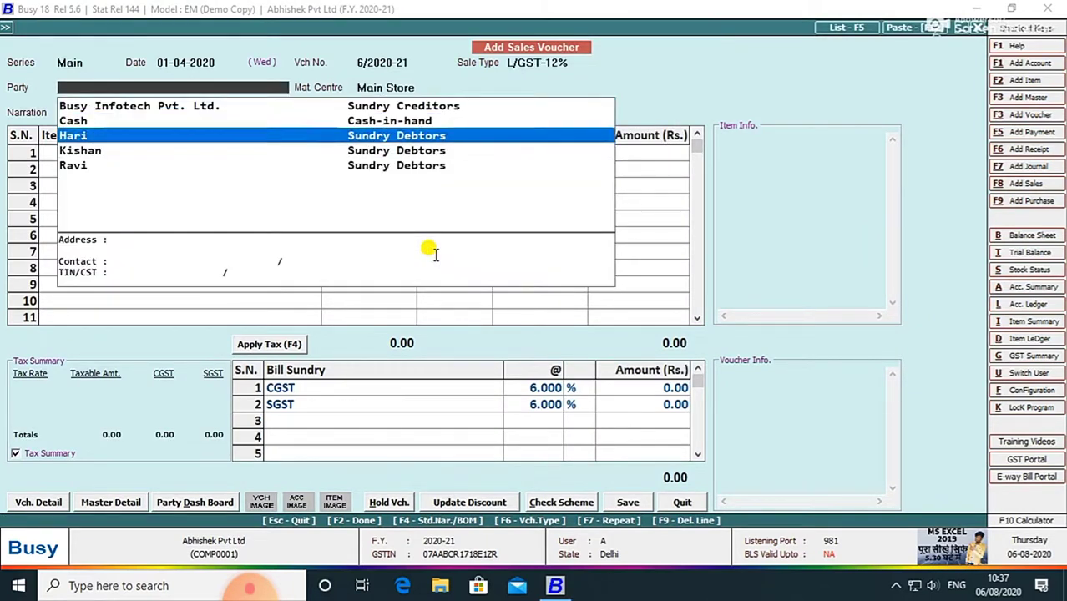
{"action": "key", "text": "Return"}
{"action": "key", "text": "Return"}
{"action": "key", "text": "Return"}
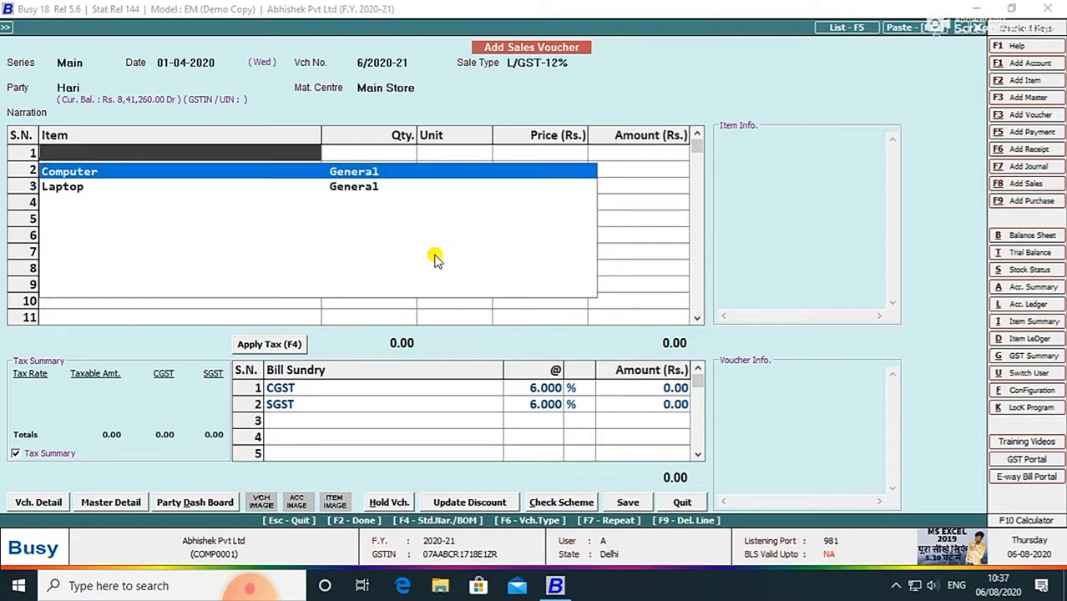
Add the item Computer with a quantity of 15 Pcs. at a price of Rs. 18,548
{"action": "key", "text": "Return"}
{"action": "type", "text": "15"}
{"action": "key", "text": "Return"}
{"action": "key", "text": "Left"}
{"action": "key", "text": "Return"}
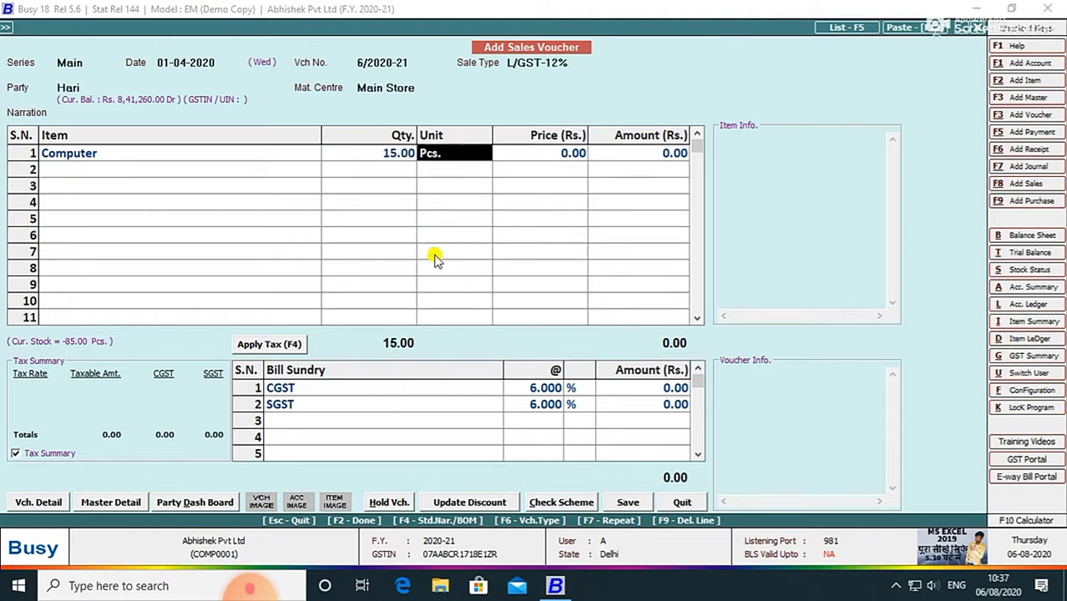
{"action": "key", "text": "Return"}
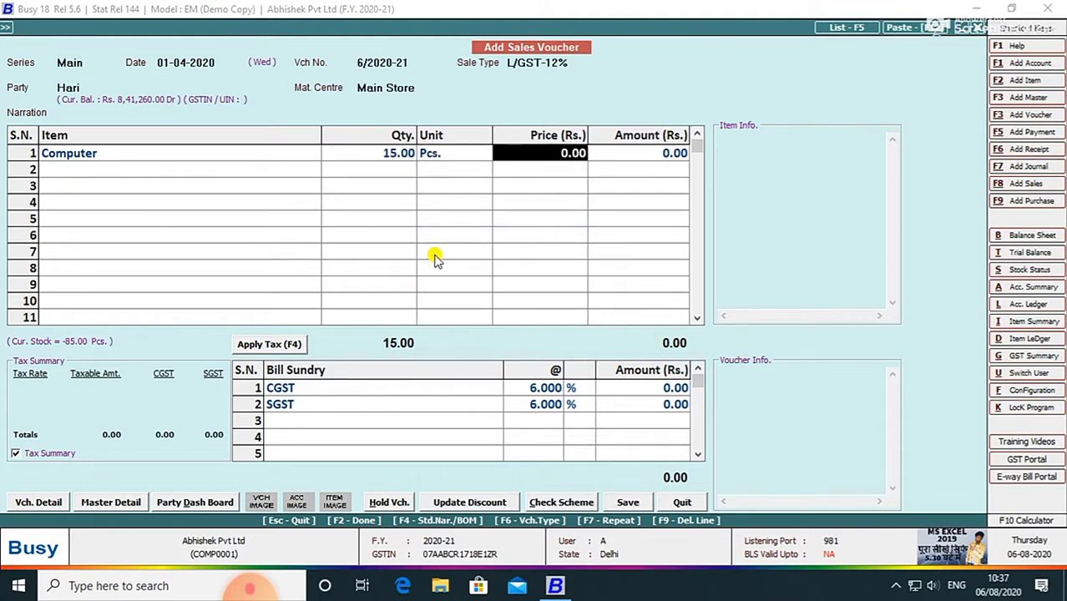
{"action": "type", "text": "18"}
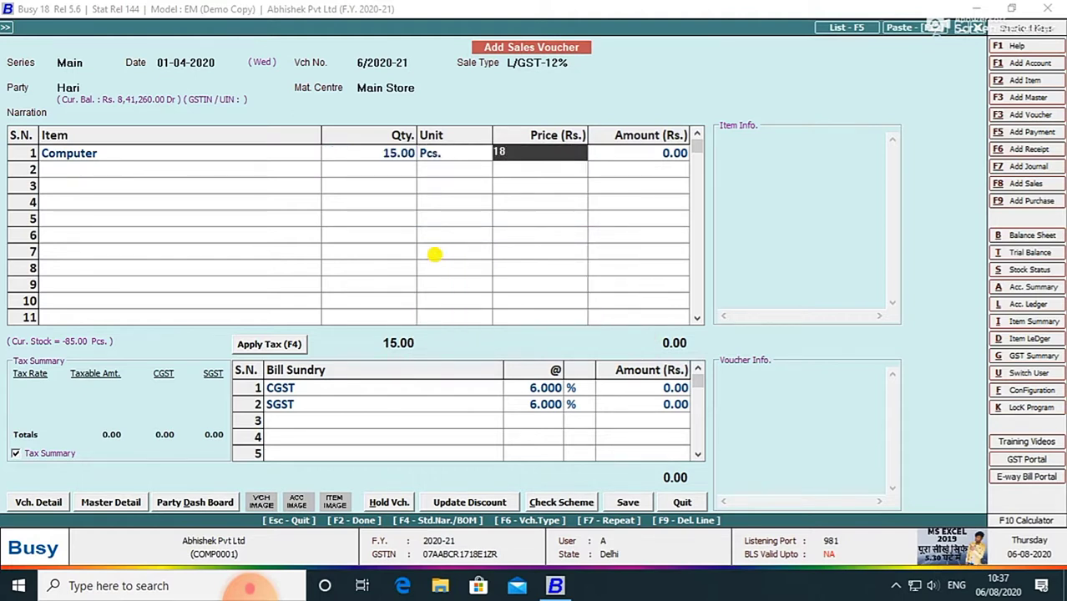
{"action": "type", "text": "549"}
{"action": "key", "text": "BackSpace"}
{"action": "type", "text": "8"}
{"action": "key", "text": "Return"}
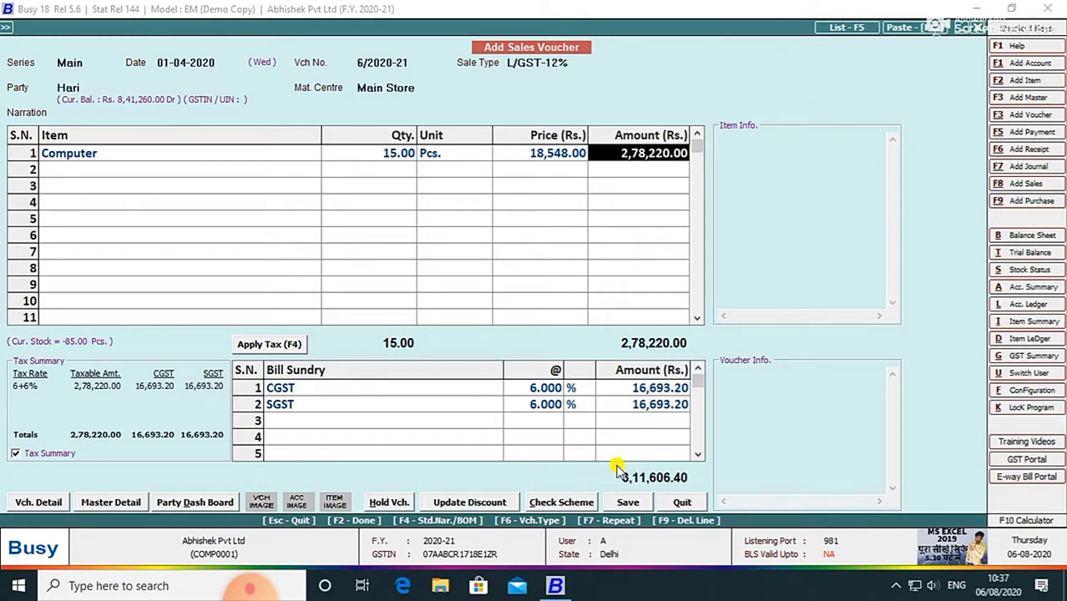
Save the sales voucher, continuing despite the party's missing PAN, and decline printing the sales invoice
{"action": "key", "text": "Return"}
{"action": "key", "text": "F2"}
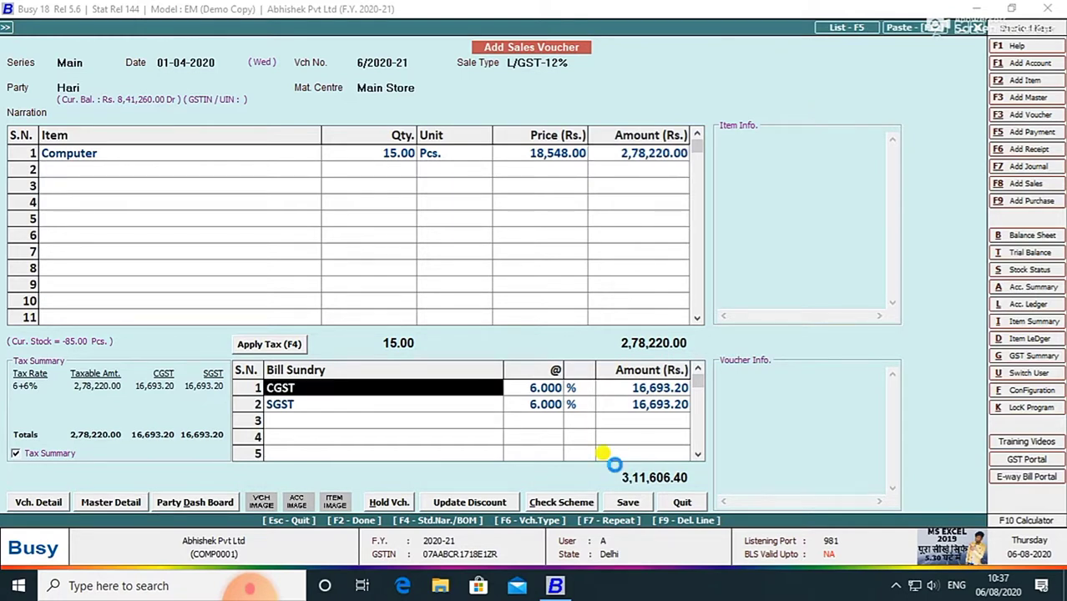
{"action": "key", "text": "F2"}
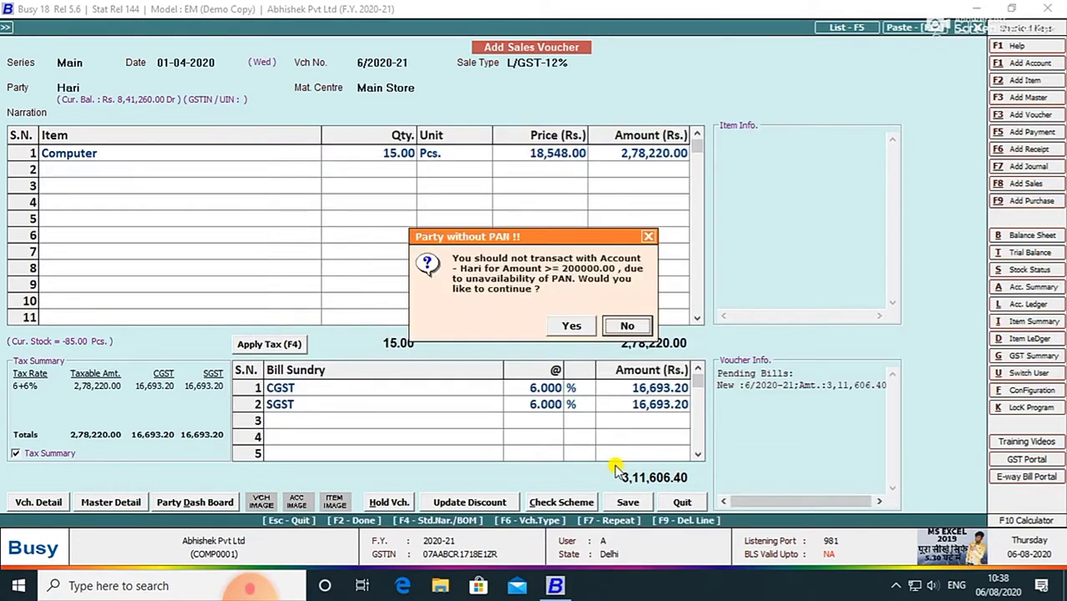
{"action": "key", "text": "Left"}
{"action": "key", "text": "Return"}
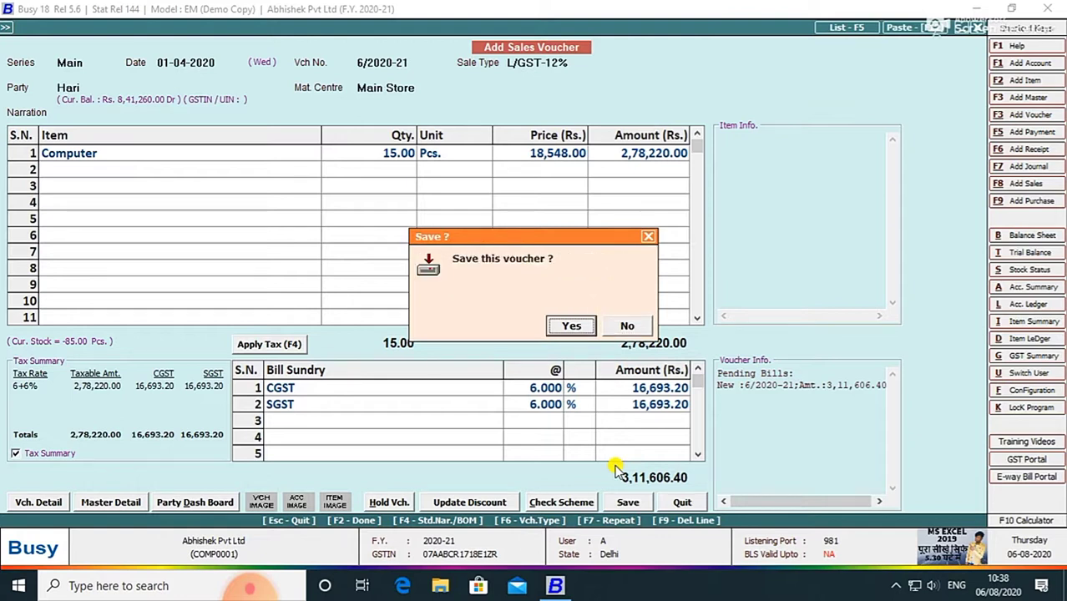
{"action": "key", "text": "Return"}
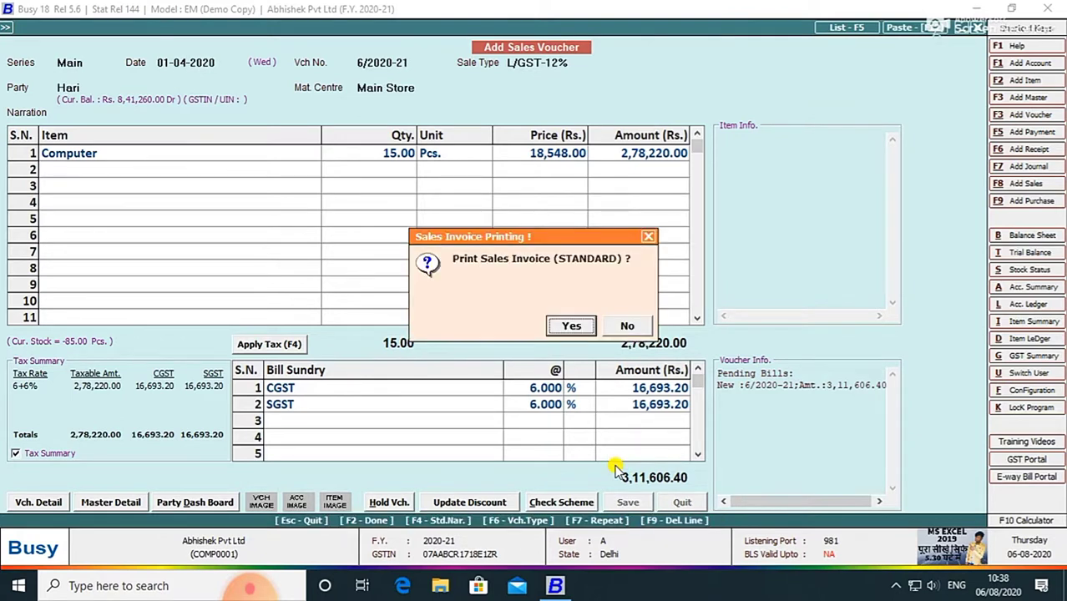
{"action": "key", "text": "Right"}
{"action": "key", "text": "Return"}
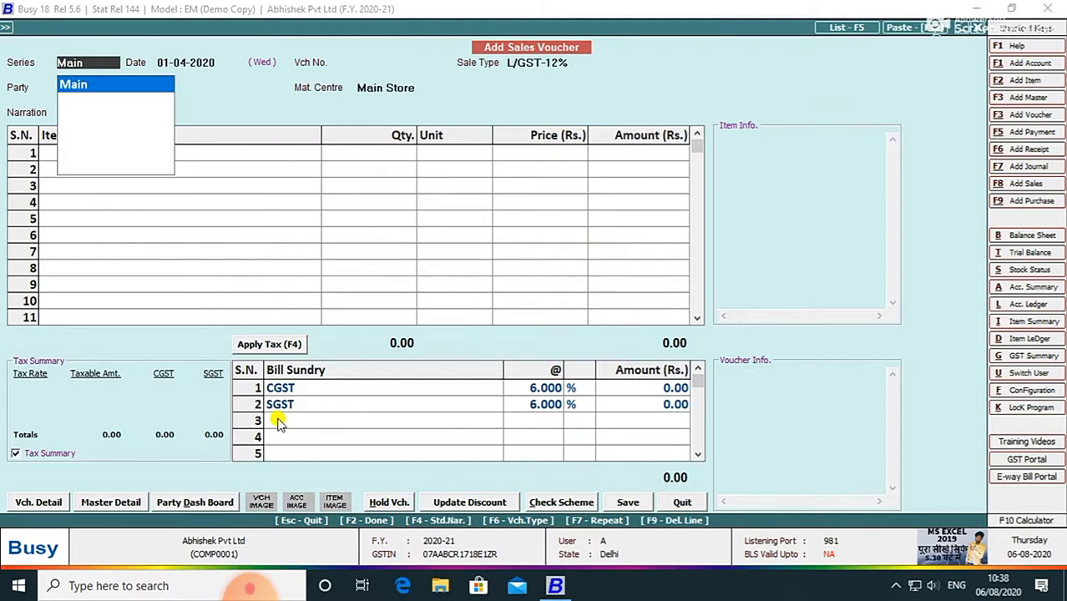
Quit the blank sales voucher and open the voucher configuration for the Main sales series
{"action": "key", "text": "Escape"}
{"action": "key", "text": "Escape"}
{"action": "key", "text": "Left"}
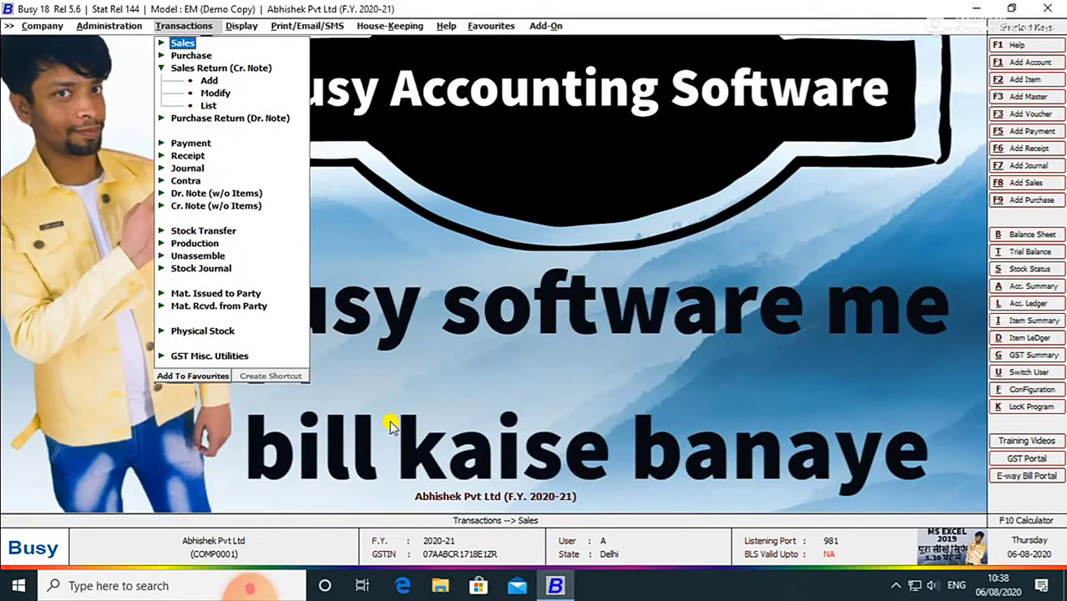
{"action": "key", "text": "Left"}
{"action": "key", "text": "Return"}
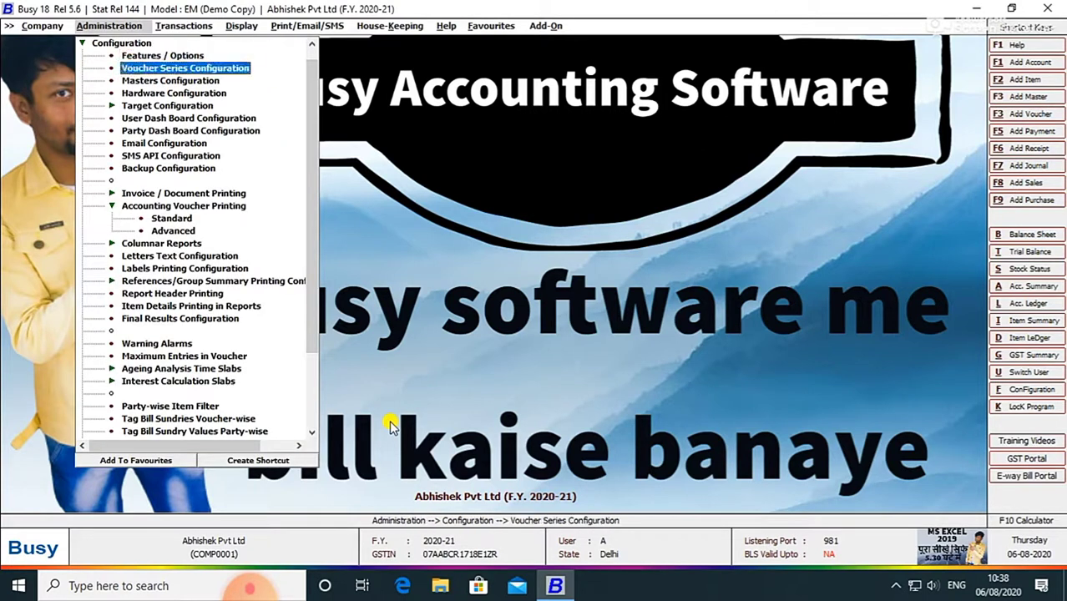
{"action": "key", "text": "Down"}
{"action": "key", "text": "Return"}
{"action": "key", "text": "Right"}
{"action": "key", "text": "Down"}
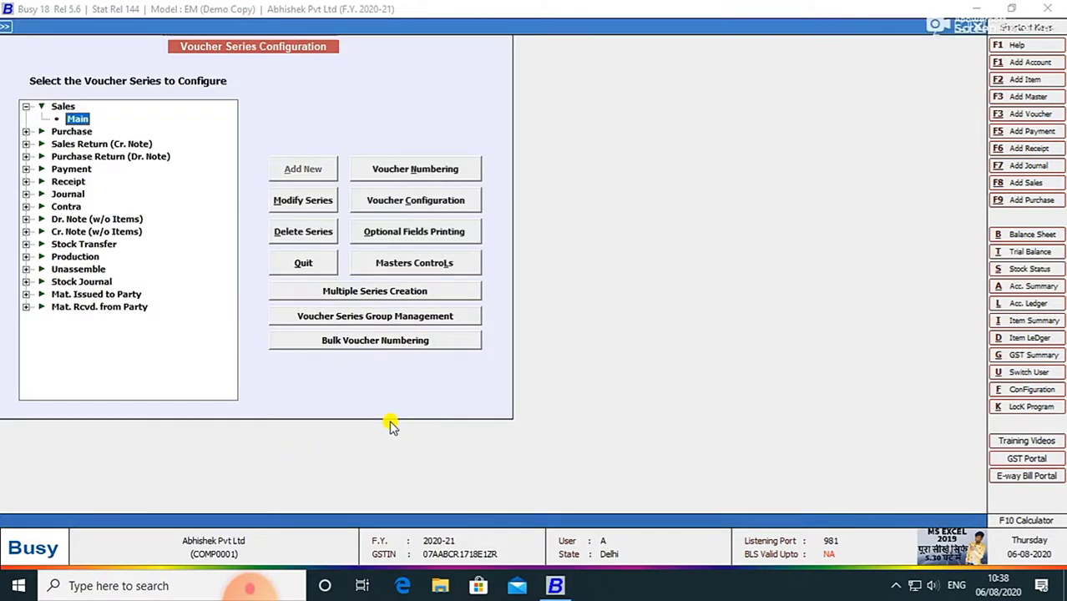
{"action": "left_click", "coordinate": [412, 203]}
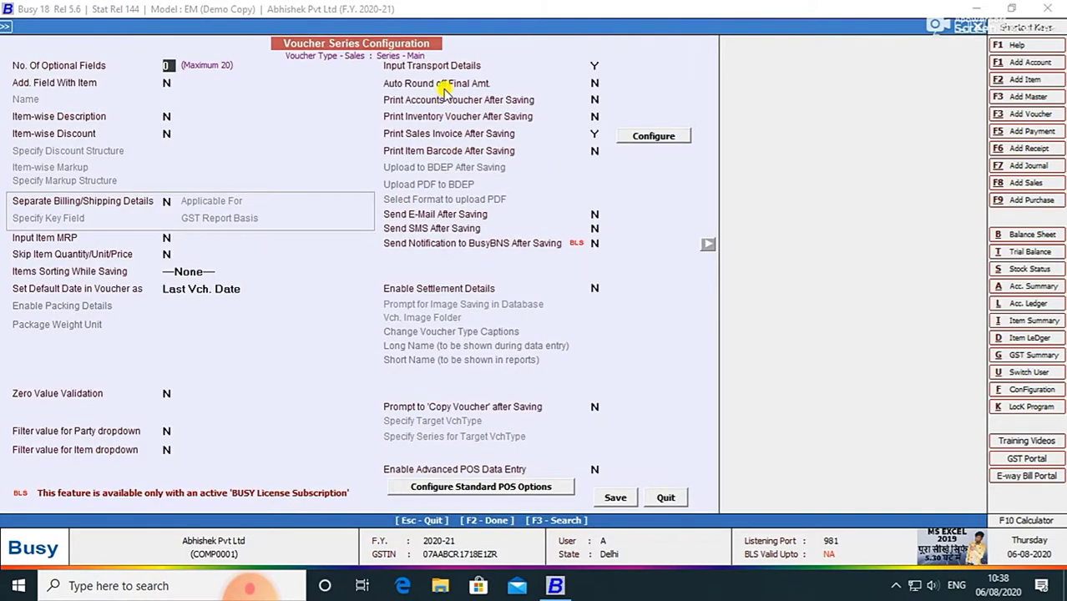
Enable auto round-off of the final amount, with Rounded Off (+) as the upper and Rounded Off (-) as the lower bill sundry
{"action": "left_click", "coordinate": [592, 82]}
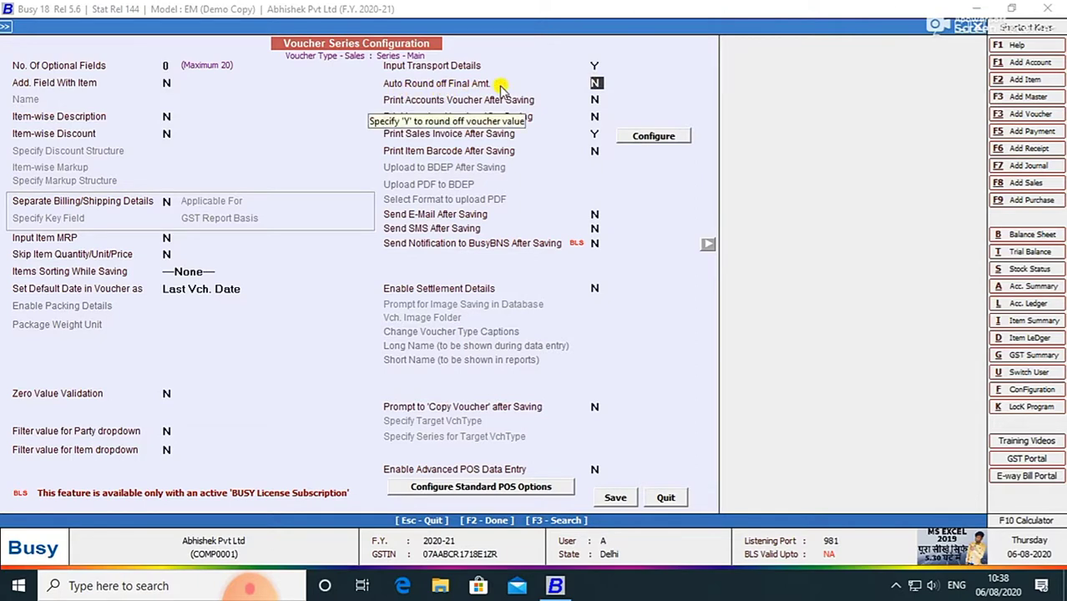
{"action": "type", "text": "y"}
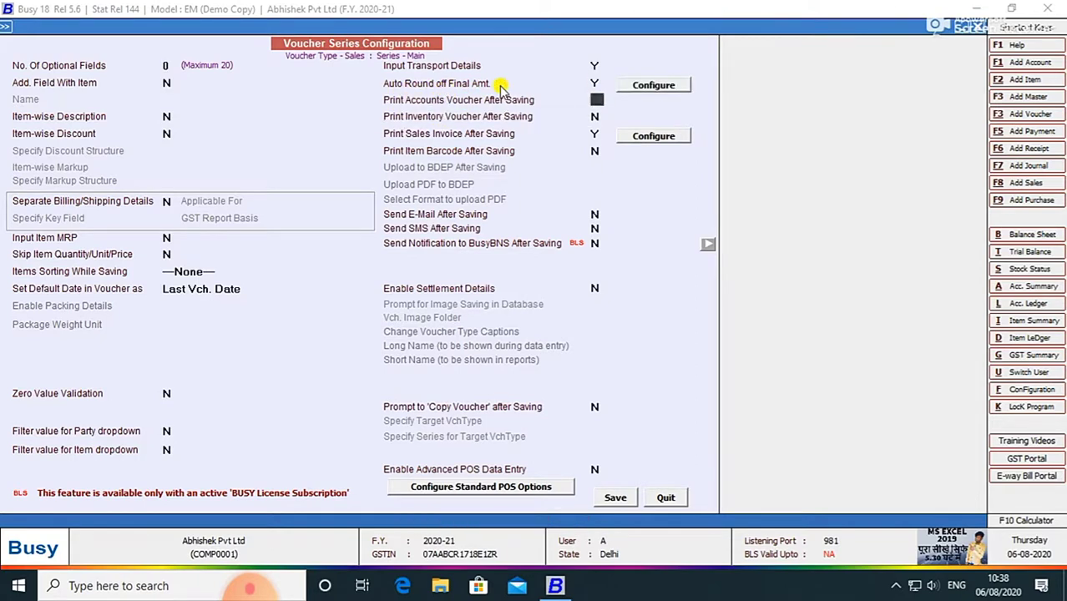
{"action": "key", "text": "Return"}
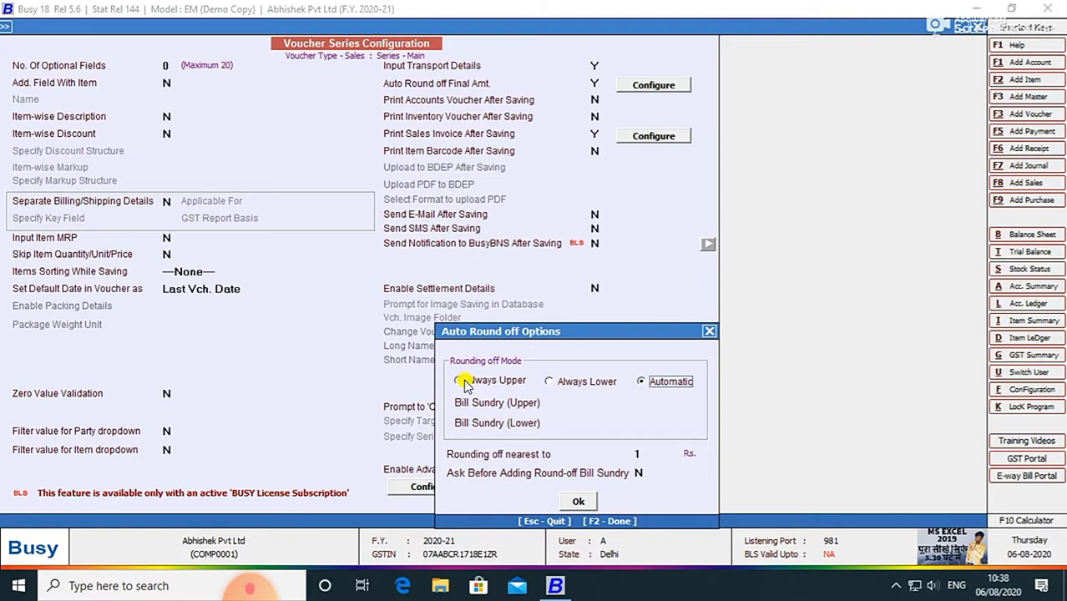
{"action": "left_click", "coordinate": [596, 402]}
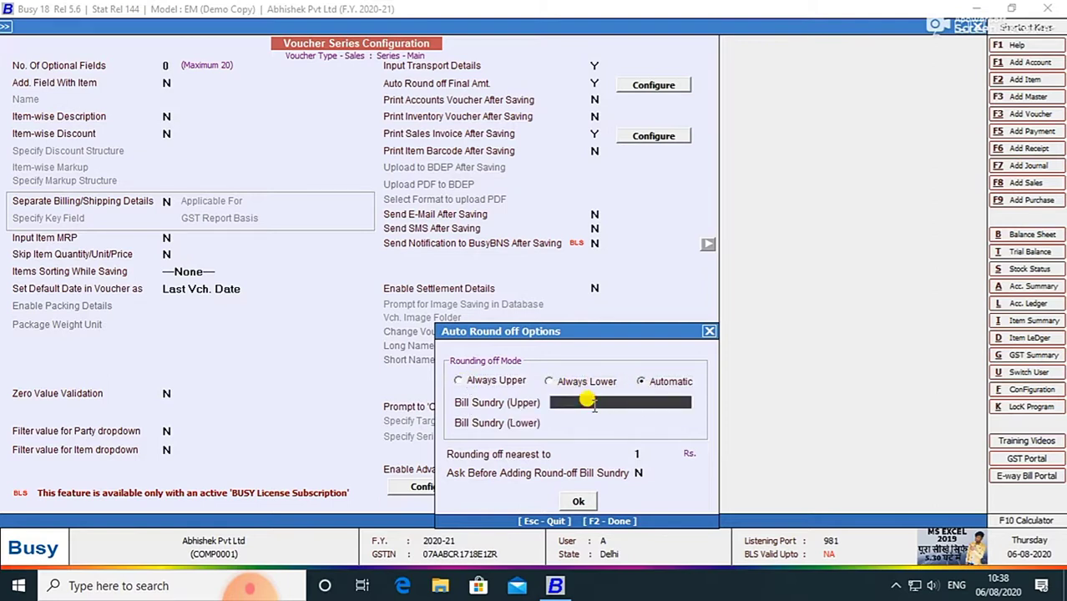
{"action": "type", "text": "r"}
{"action": "left_click", "coordinate": [609, 438]}
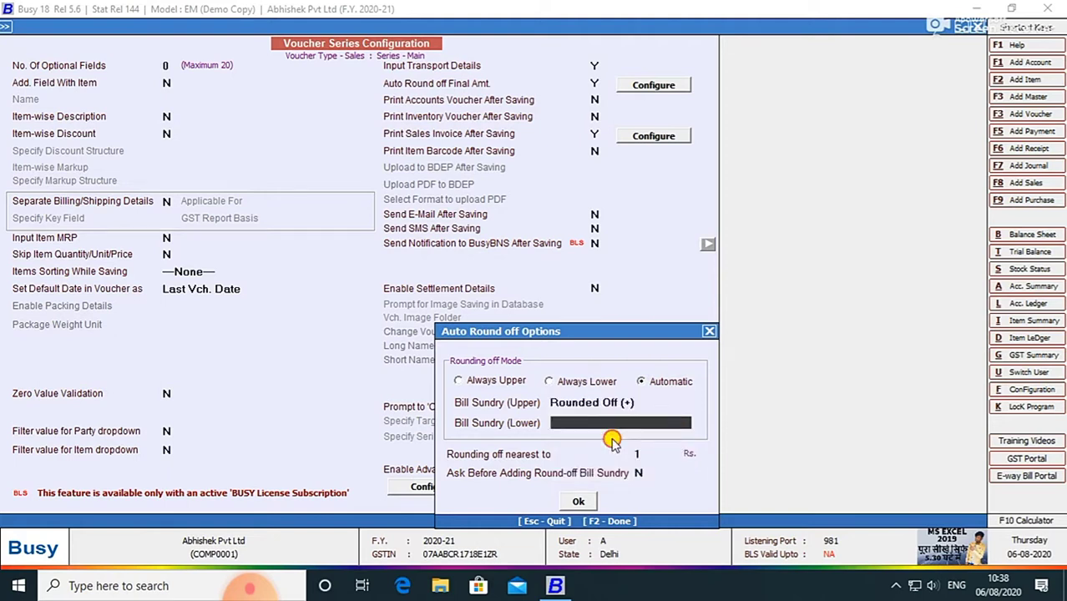
{"action": "type", "text": "r"}
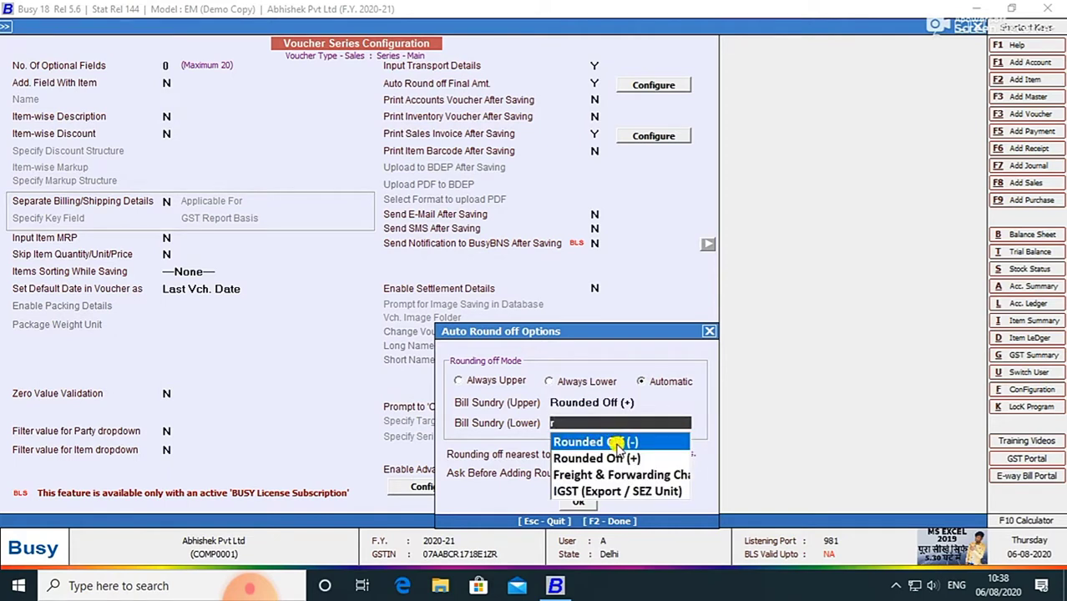
{"action": "left_click", "coordinate": [617, 440]}
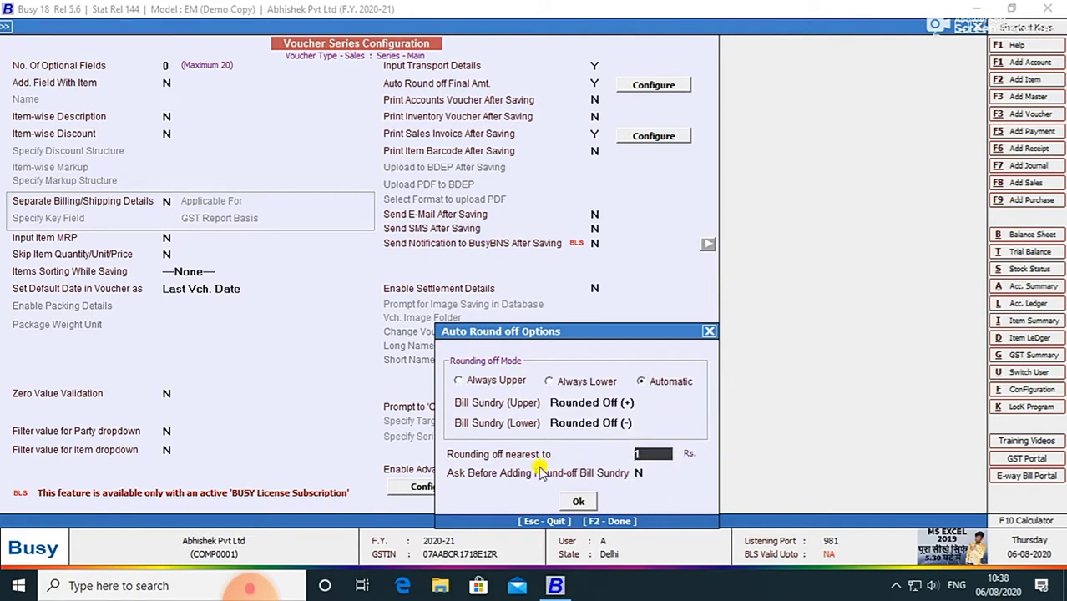
Turn on asking before adding the round-off bill sundry, accept the round-off options and leave the sales voucher configuration
{"action": "left_click", "coordinate": [639, 472]}
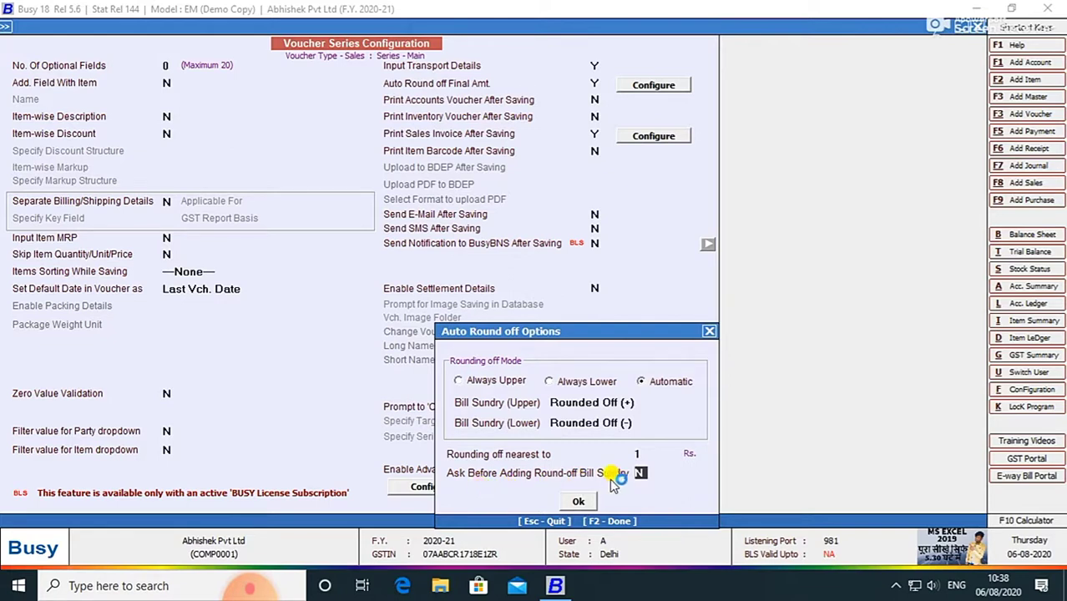
{"action": "key", "text": "y"}
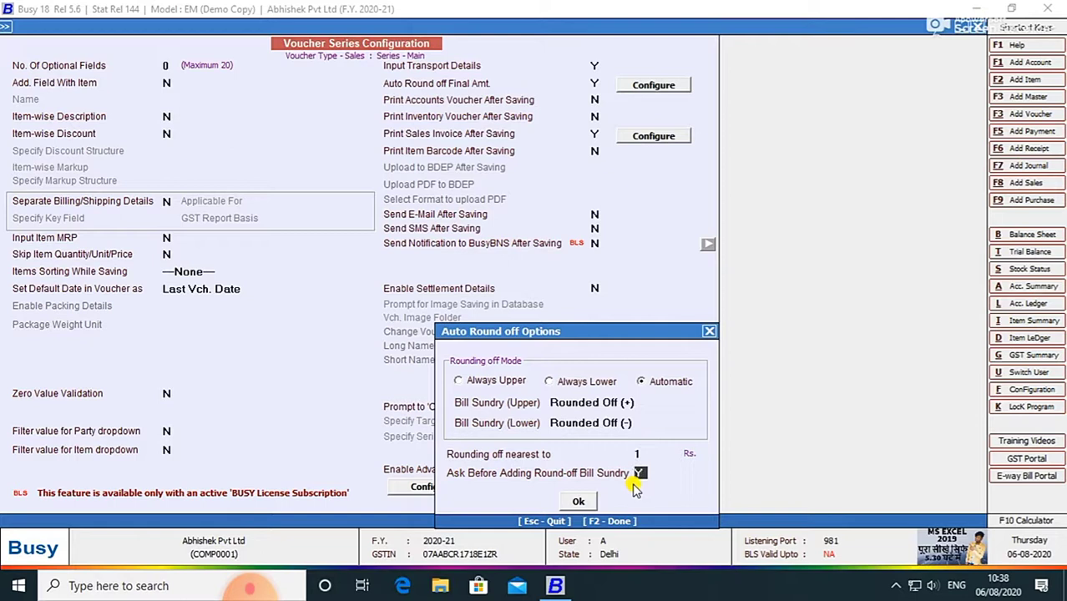
{"action": "left_click", "coordinate": [579, 501]}
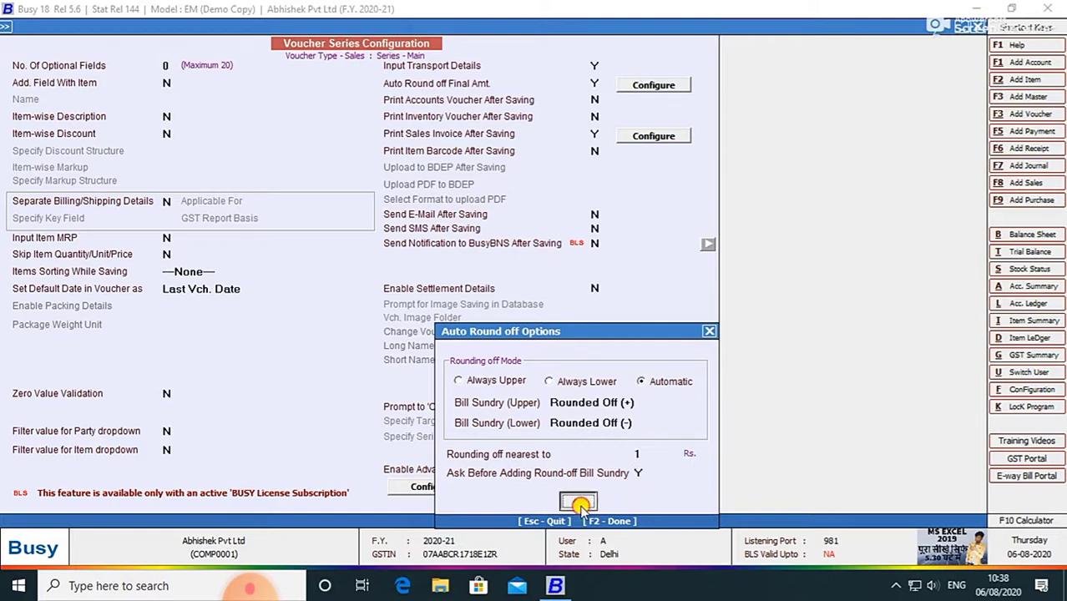
{"action": "left_click", "coordinate": [614, 497]}
{"action": "key", "text": "Escape"}
{"action": "key", "text": "Escape"}
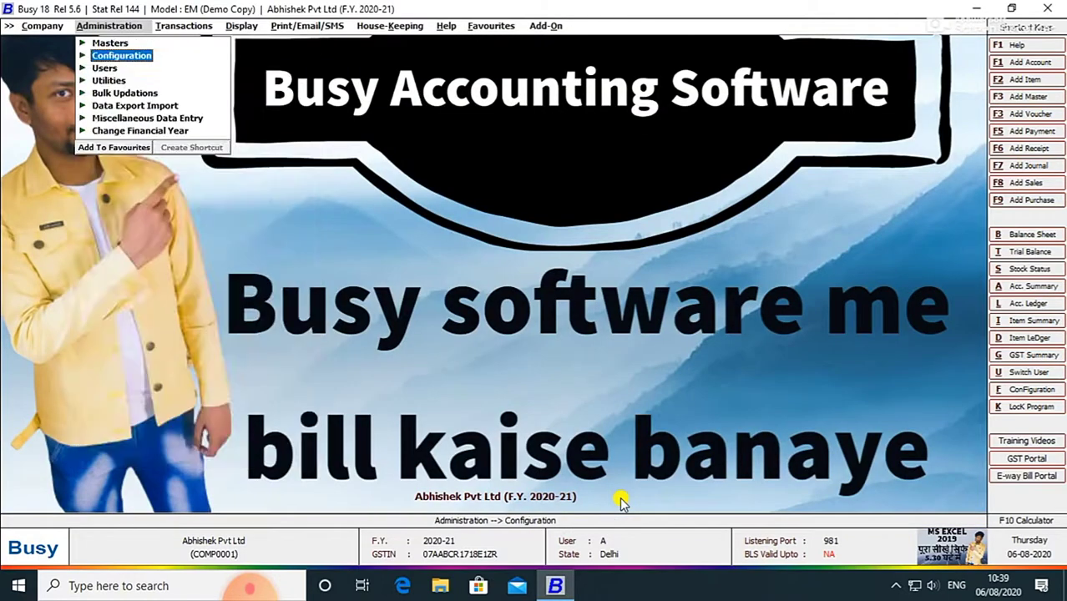
Start a new sales voucher in the Main series dated 01-04-2020, choosing the customer as party and Main Store as material centre
{"action": "key", "text": "Right"}
{"action": "key", "text": "Down"}
{"action": "key", "text": "Return"}
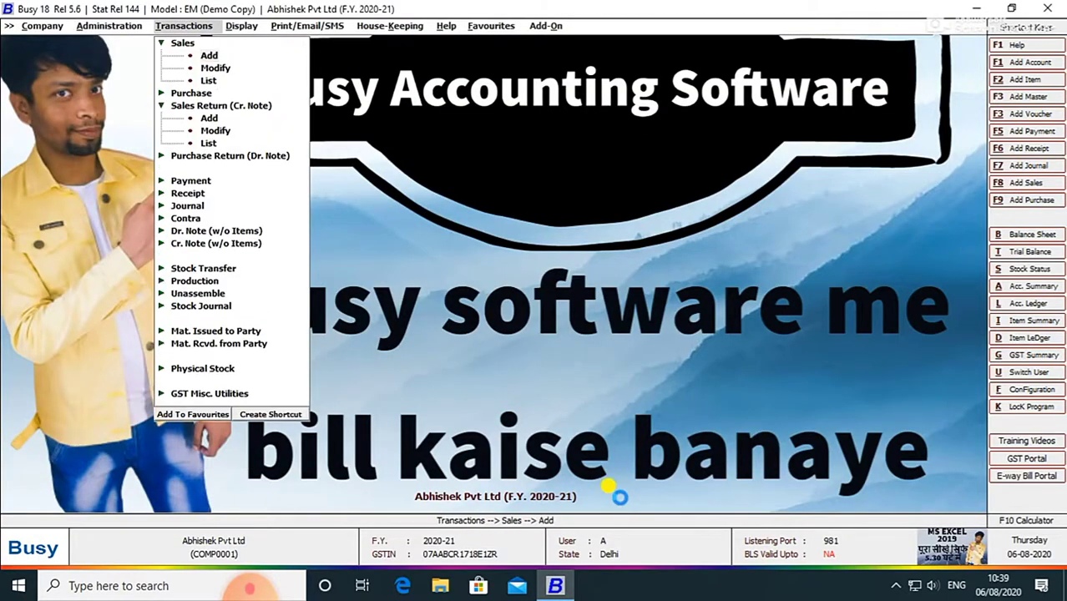
{"action": "key", "text": "Return"}
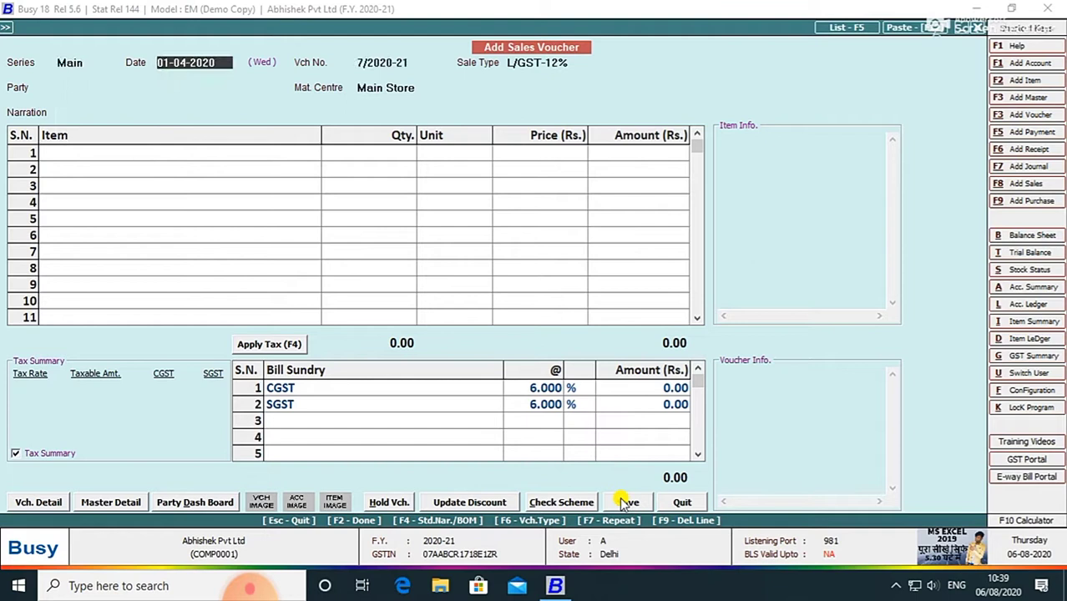
{"action": "key", "text": "Return"}
{"action": "key", "text": "Return"}
{"action": "key", "text": "Down"}
{"action": "key", "text": "Down"}
{"action": "key", "text": "Down"}
{"action": "key", "text": "Down"}
{"action": "key", "text": "Return"}
{"action": "key", "text": "Return"}
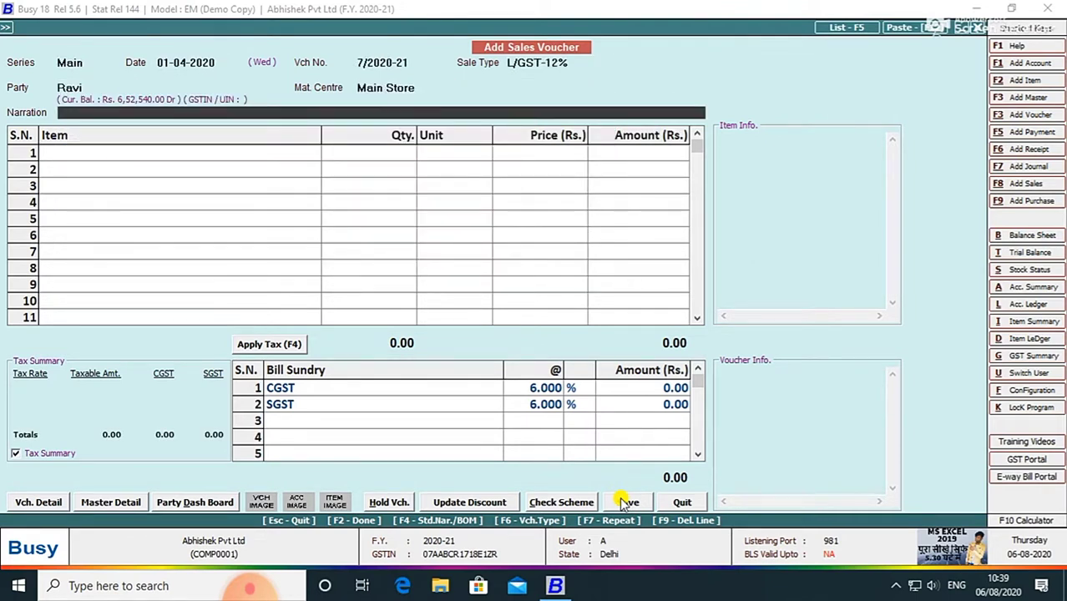
{"action": "key", "text": "Return"}
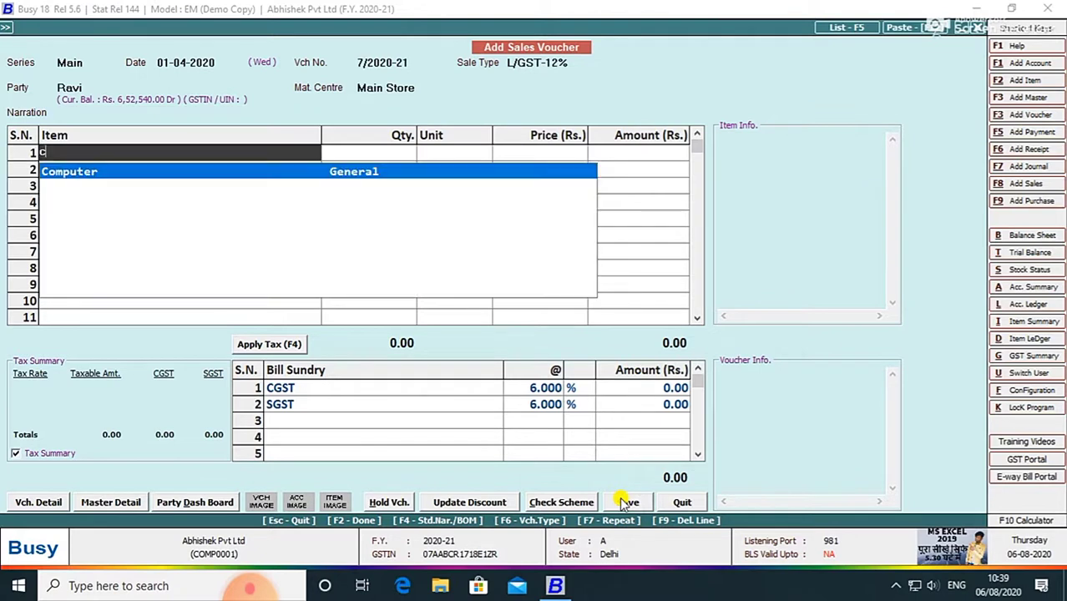
Add the item Computer with a quantity of 18 Pcs. at a price of Rs. 14,448, continuing despite negative stock
{"action": "key", "text": "Return"}
{"action": "type", "text": "18"}
{"action": "key", "text": "Return"}
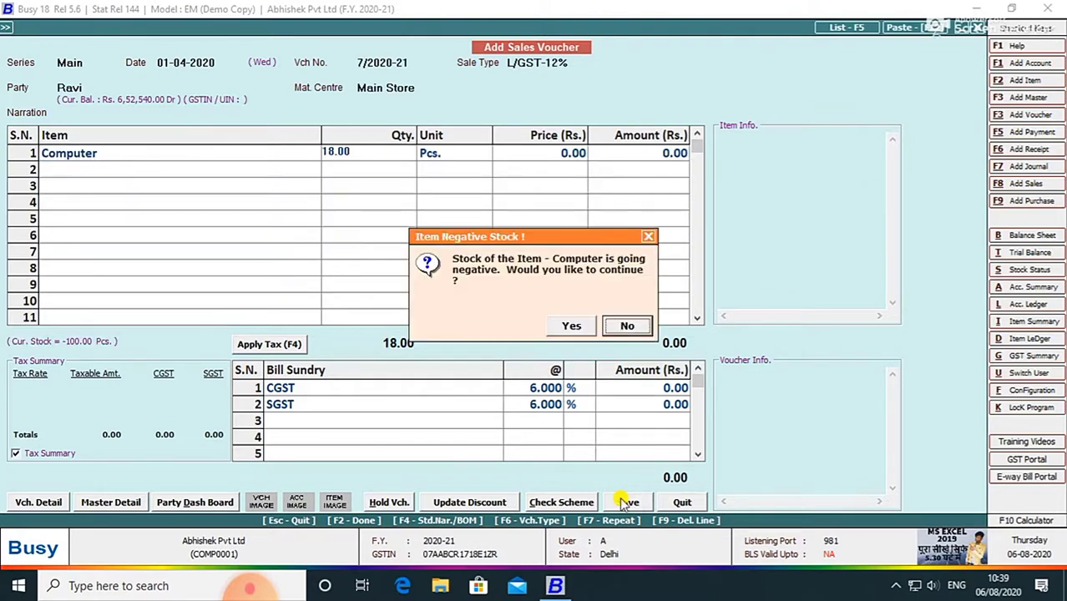
{"action": "key", "text": "Left"}
{"action": "key", "text": "Return"}
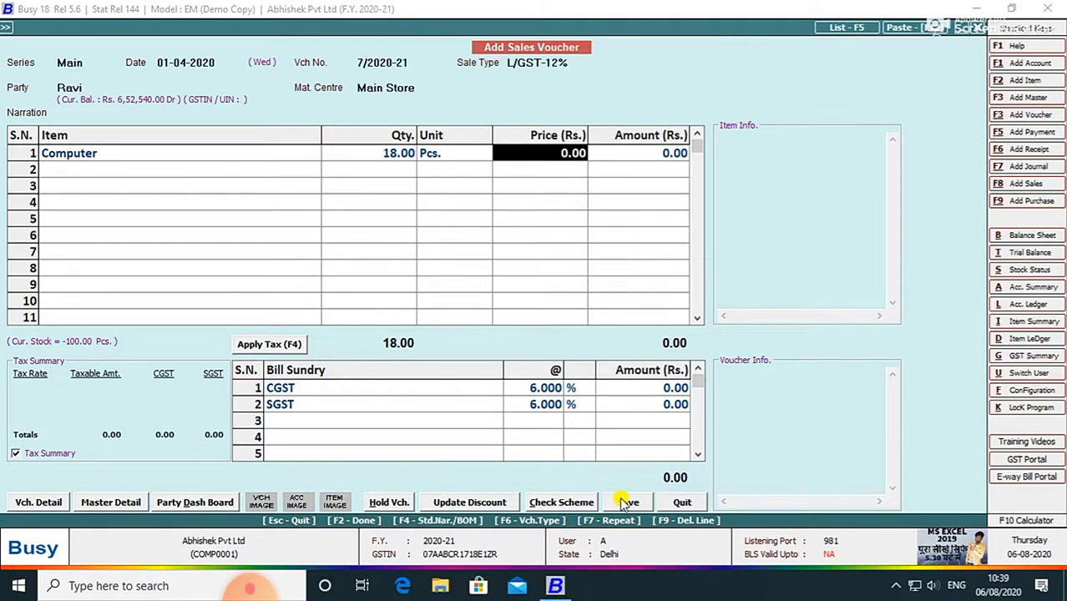
{"action": "type", "text": "14448"}
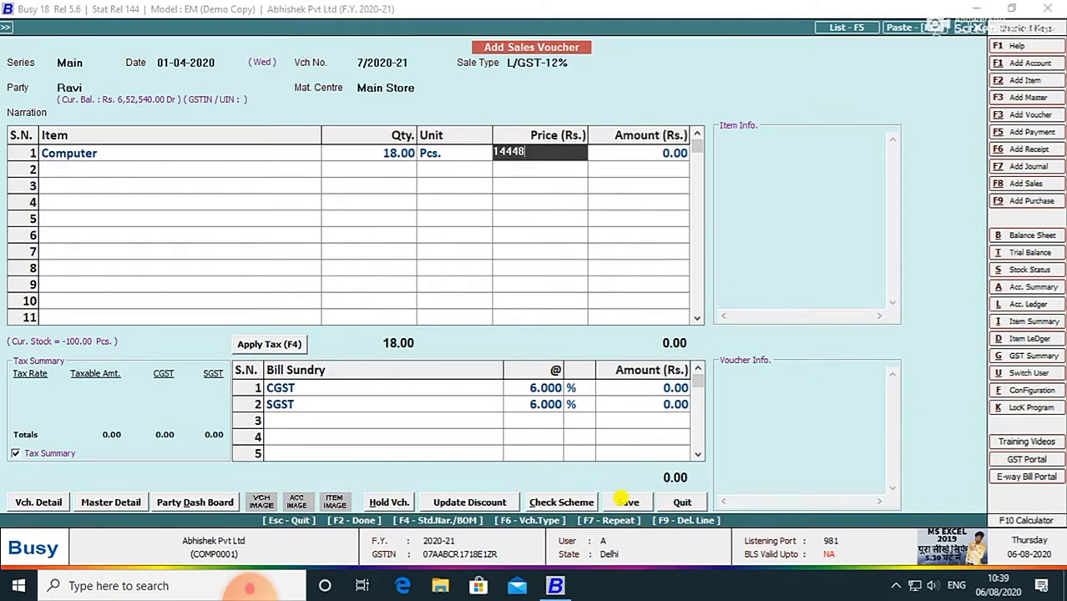
{"action": "key", "text": "Return"}
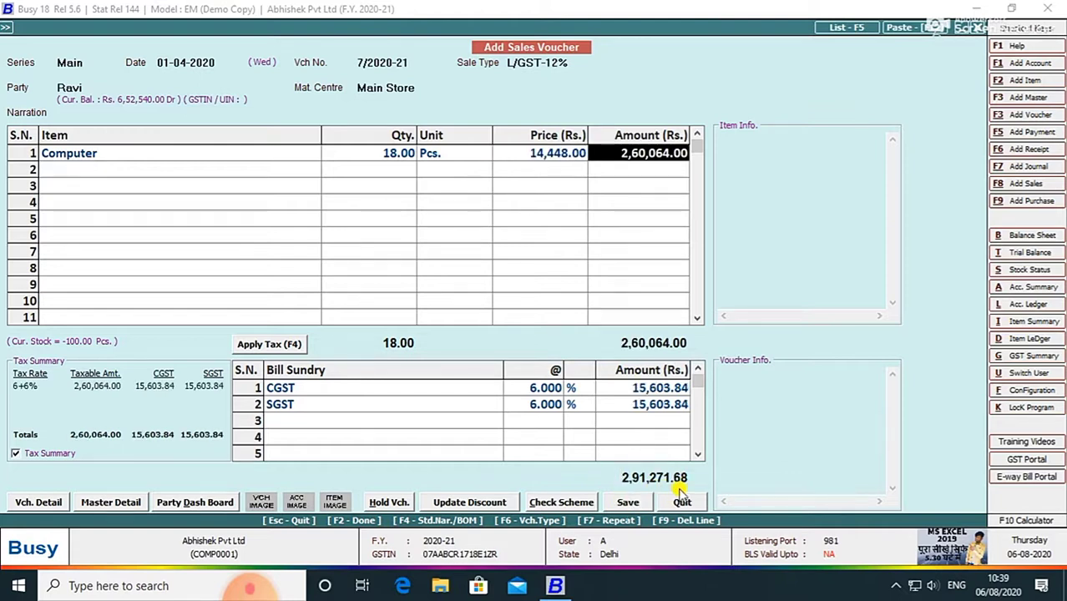
Submit the sales voucher, agreeing to add the rounding-off bill sundry and accepting the bill-by-bill adjustment as a new reference
{"action": "key", "text": "Return"}
{"action": "key", "text": "Return"}
{"action": "key", "text": "F2"}
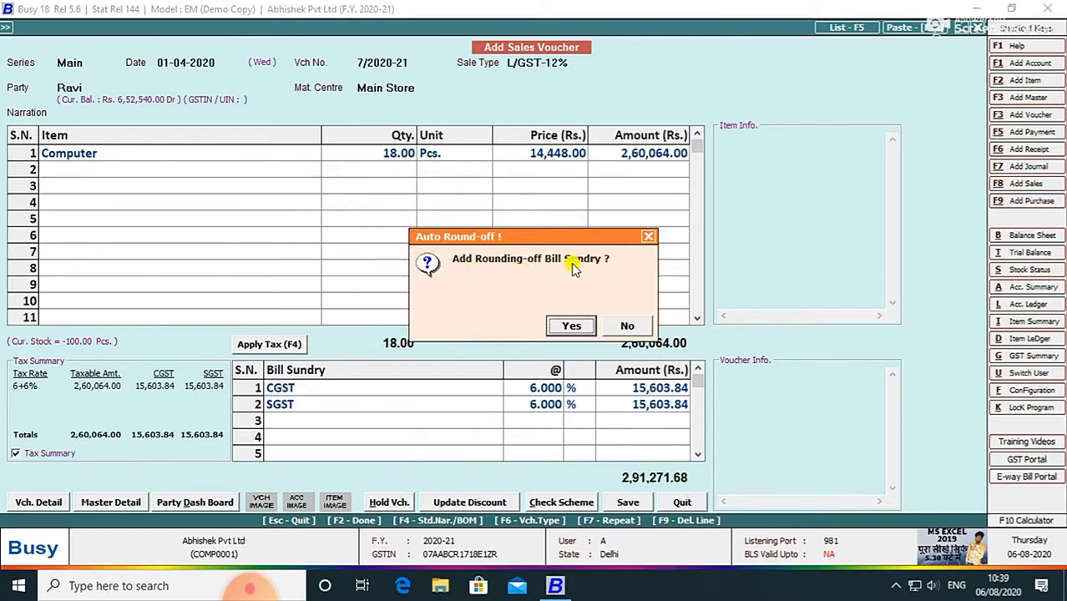
{"action": "left_click", "coordinate": [573, 325]}
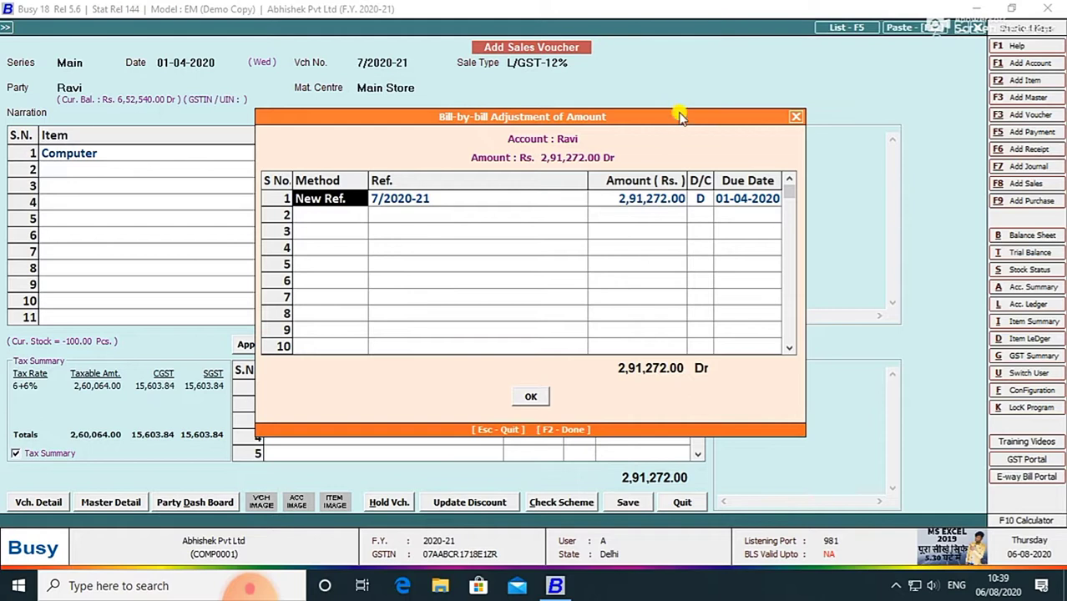
{"action": "left_click", "coordinate": [541, 397]}
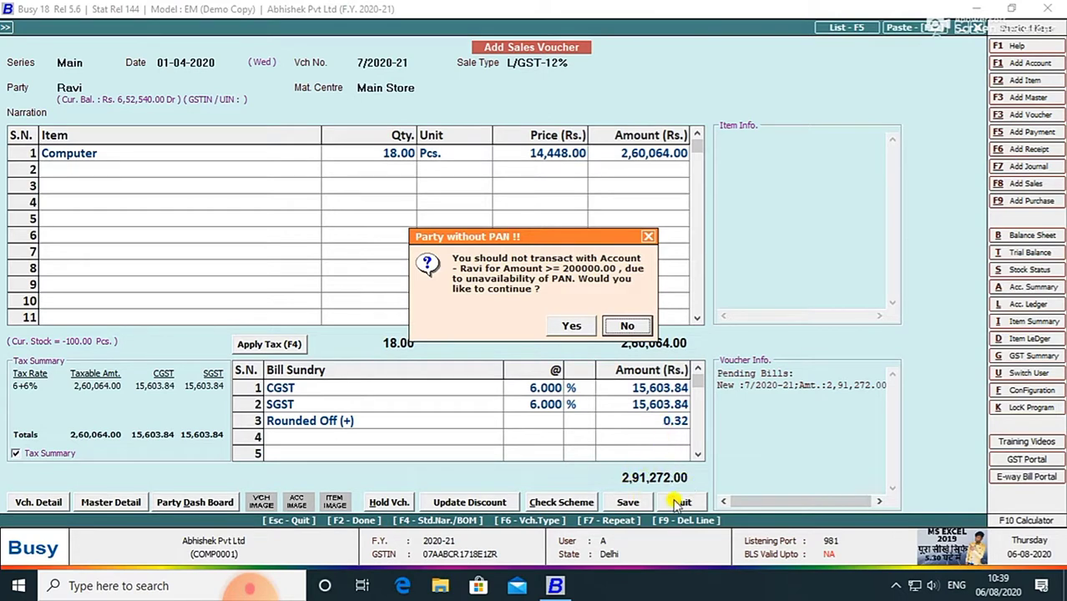
Continue saving despite the party's missing PAN and decline printing the sales invoice
{"action": "left_click", "coordinate": [584, 326]}
{"action": "left_click", "coordinate": [587, 326]}
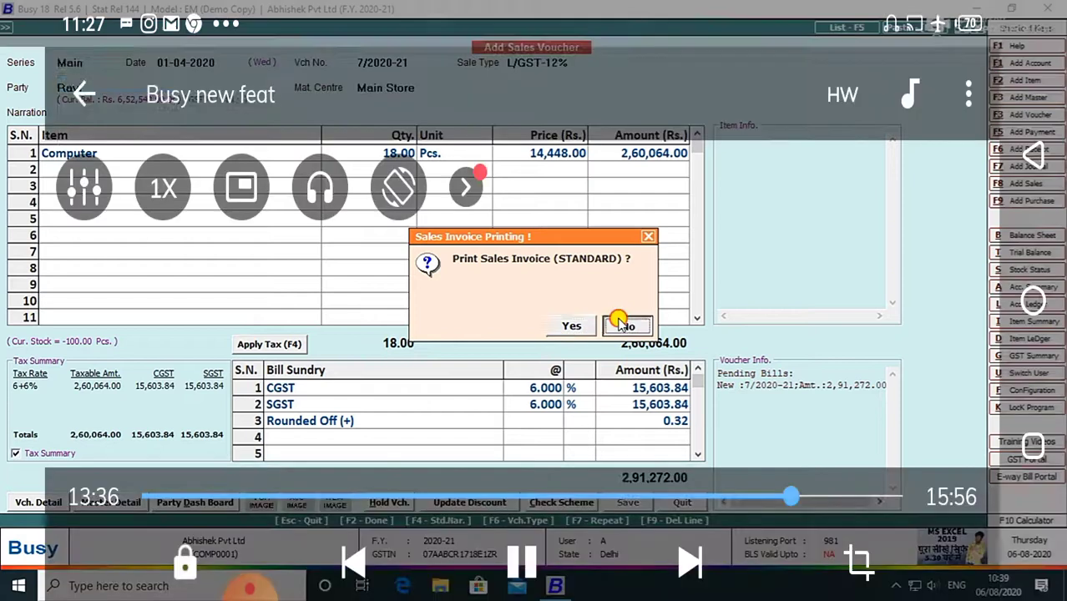
{"action": "left_click", "coordinate": [625, 324]}
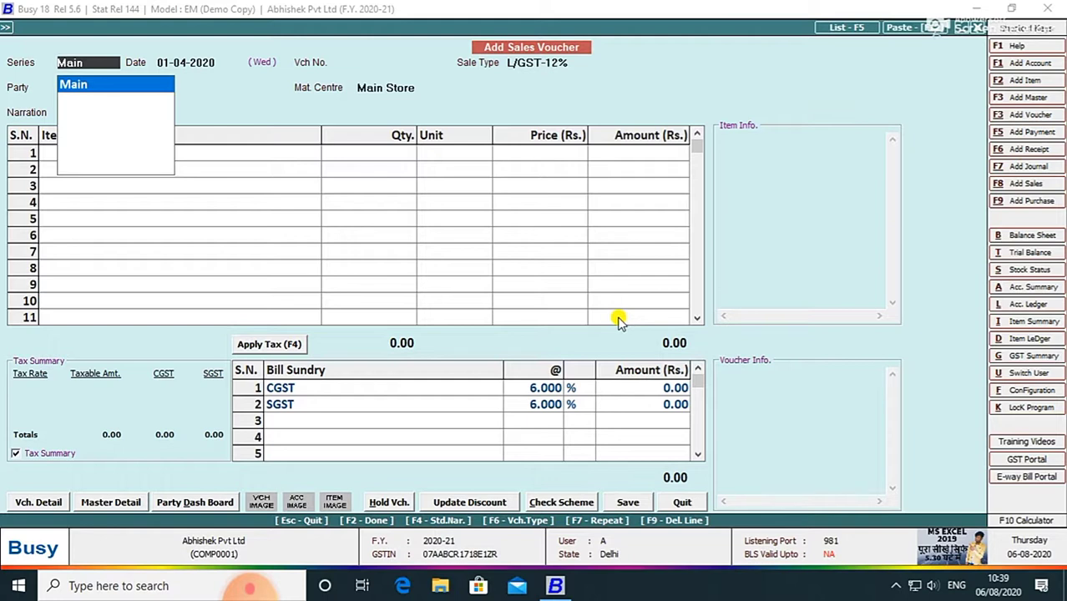
Leave the sales voucher and open a new standard narration master
{"action": "key", "text": "Right"}
{"action": "key", "text": "Right"}
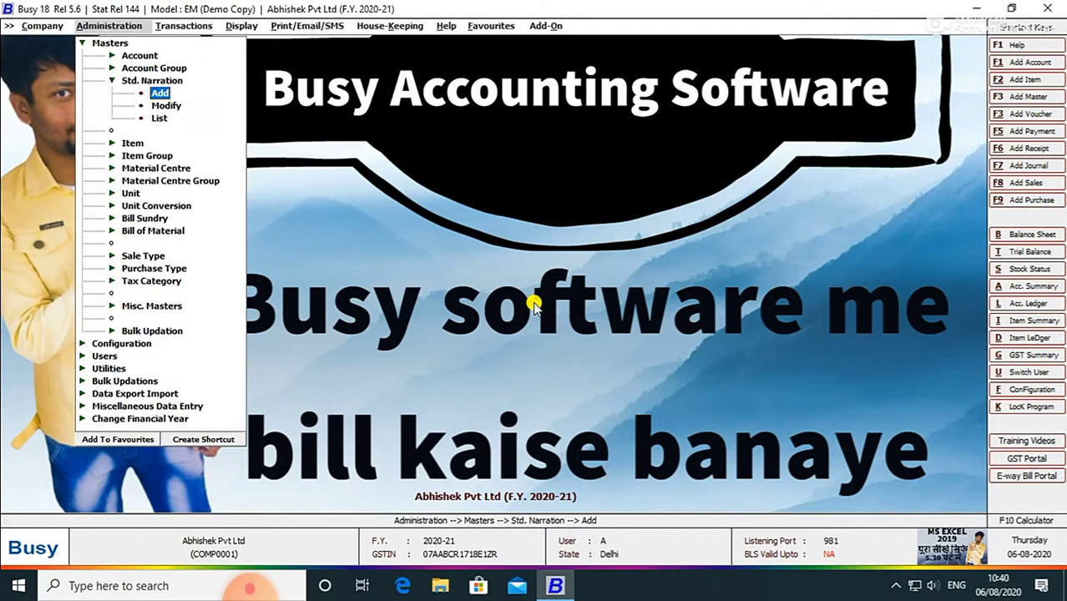
{"action": "key", "text": "Return"}
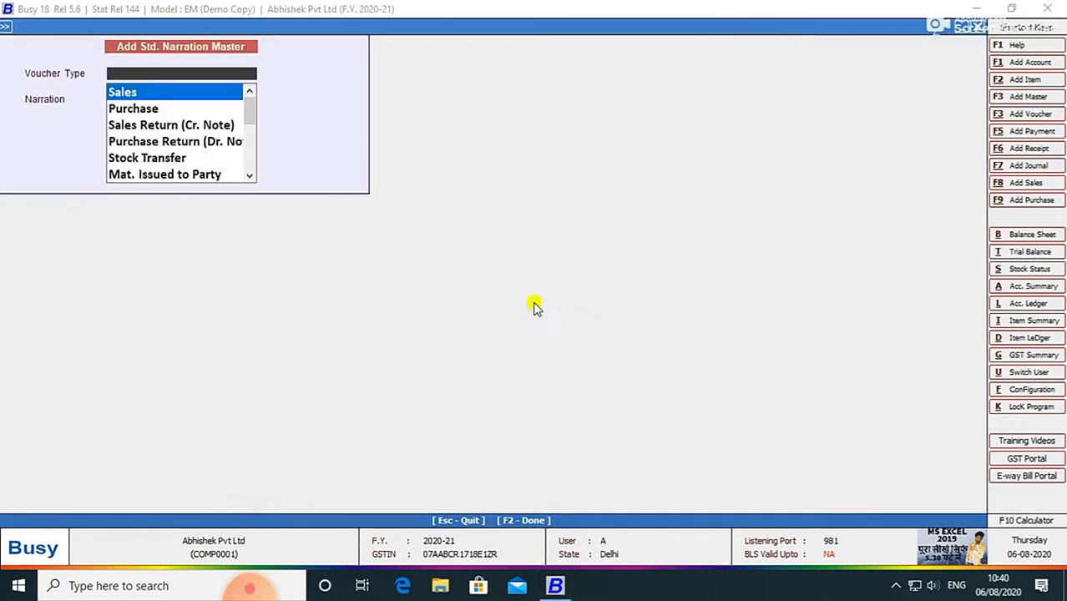
{"action": "key", "text": "Down"}
{"action": "key", "text": "Down"}
{"action": "key", "text": "Down"}
{"action": "key", "text": "Down"}
{"action": "key", "text": "Down"}
{"action": "key", "text": "Down"}
{"action": "key", "text": "Down"}
{"action": "key", "text": "Down"}
{"action": "key", "text": "Down"}
{"action": "key", "text": "Down"}
{"action": "key", "text": "Down"}
{"action": "key", "text": "Down"}
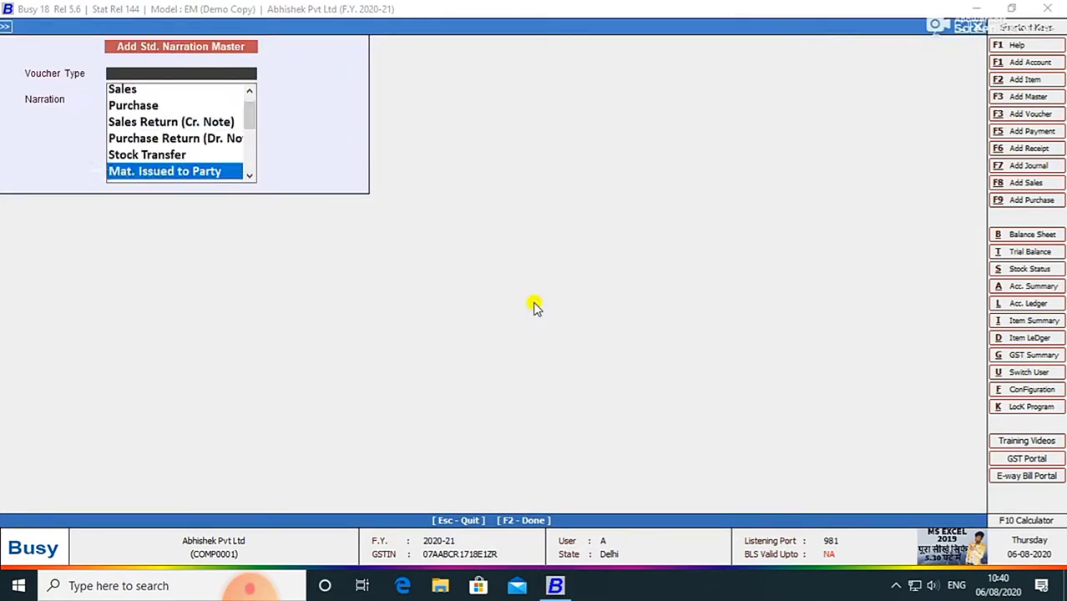
{"action": "key", "text": "Up"}
{"action": "key", "text": "Up"}
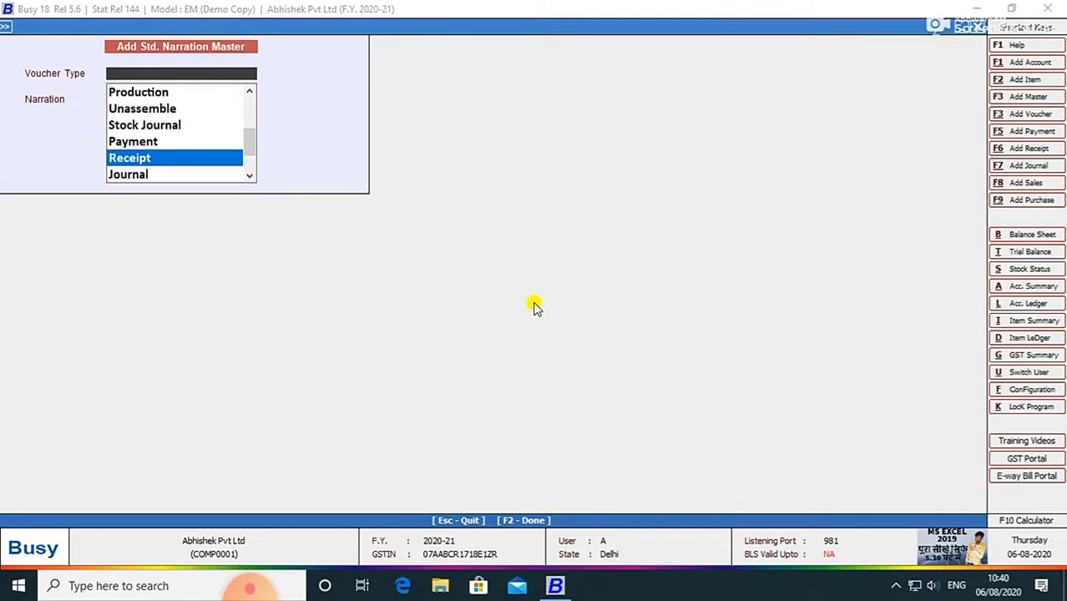
{"action": "key", "text": "Return"}
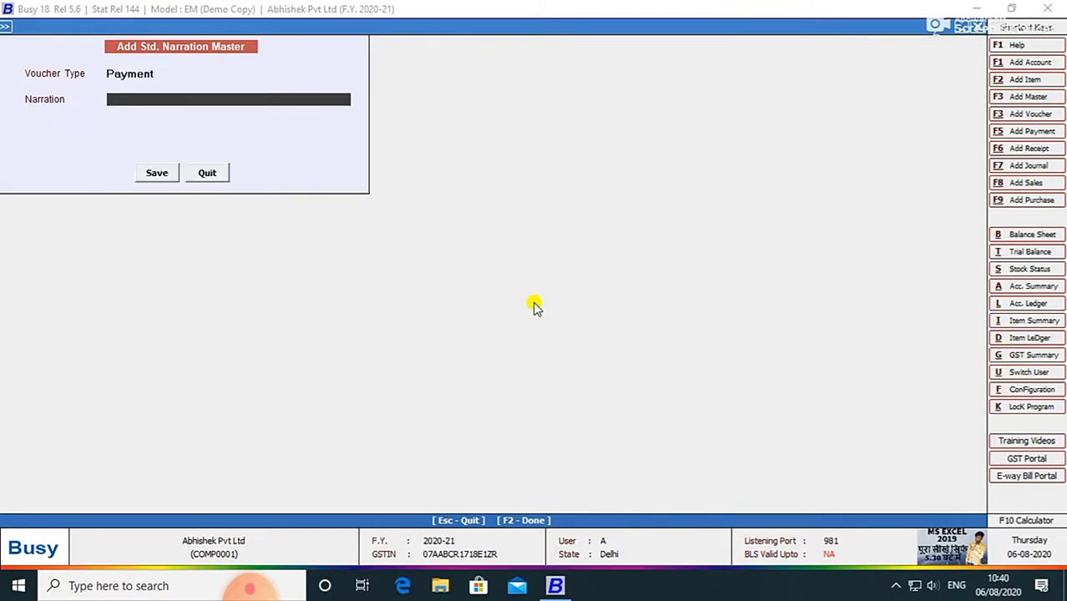
{"action": "key", "text": "Escape"}
Save a standard narration for the Contra voucher type reading "being cash deposited in bank"
{"action": "key", "text": "Down"}
{"action": "key", "text": "Down"}
{"action": "key", "text": "Down"}
{"action": "key", "text": "Down"}
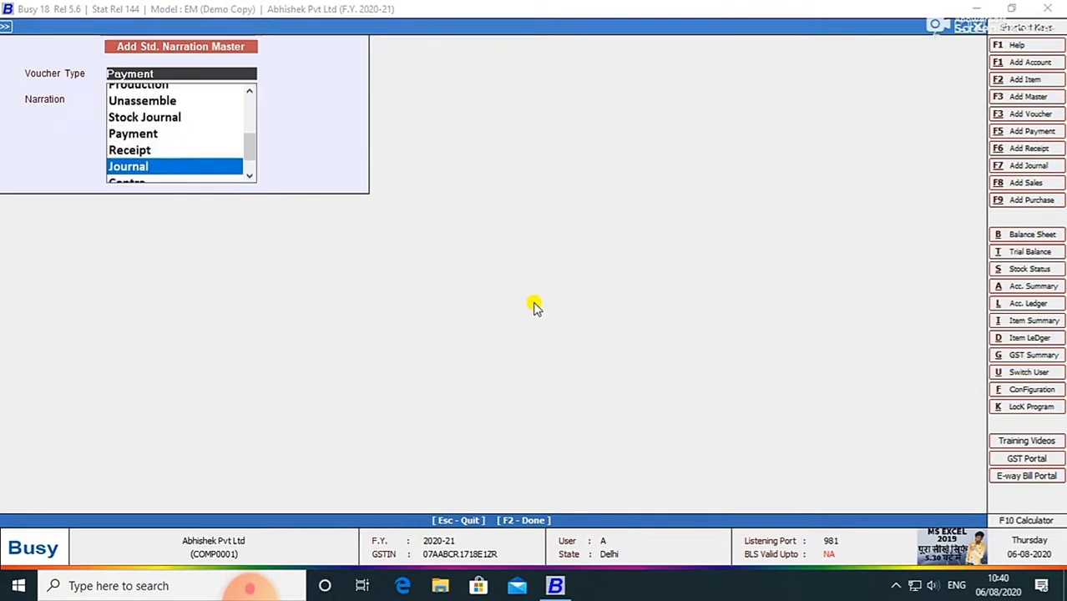
{"action": "key", "text": "Up"}
{"action": "key", "text": "Return"}
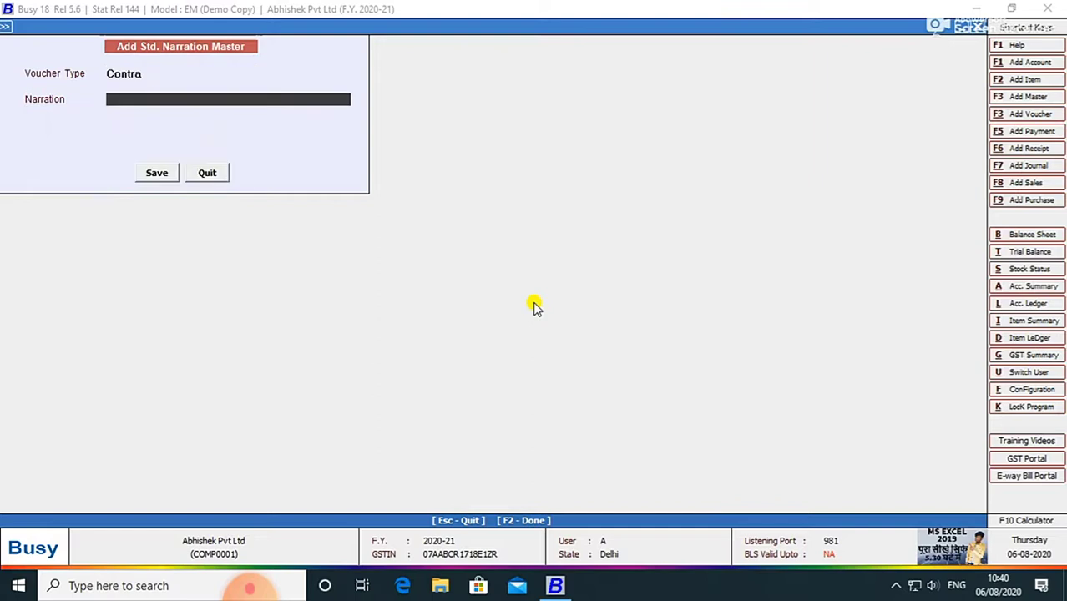
{"action": "type", "text": "being cash deposite"}
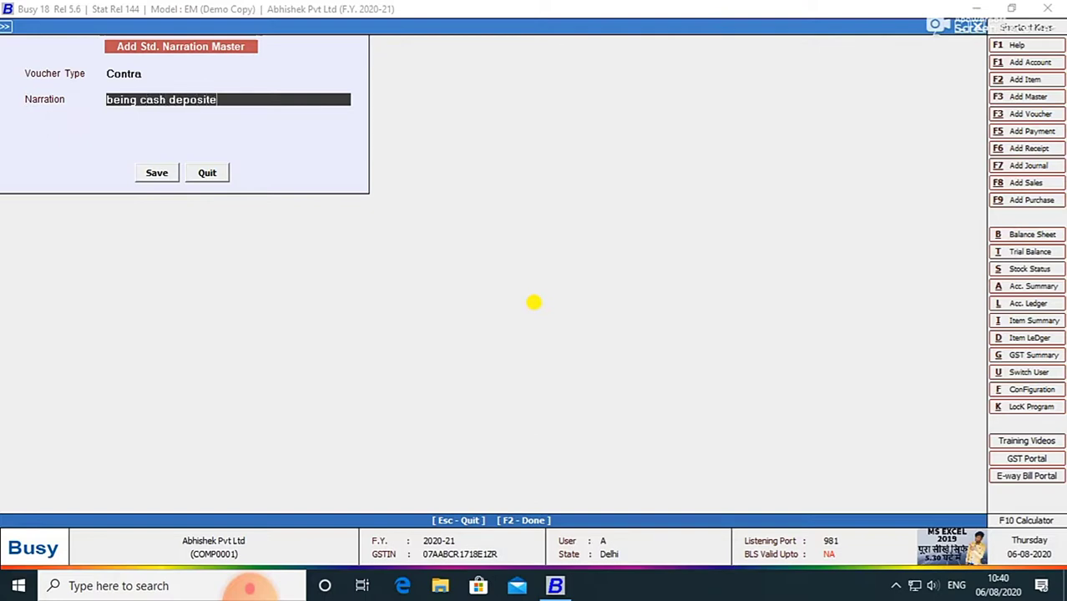
{"action": "type", "text": "d in bank"}
{"action": "key", "text": "Return"}
{"action": "key", "text": "Return"}
{"action": "key", "text": "Return"}
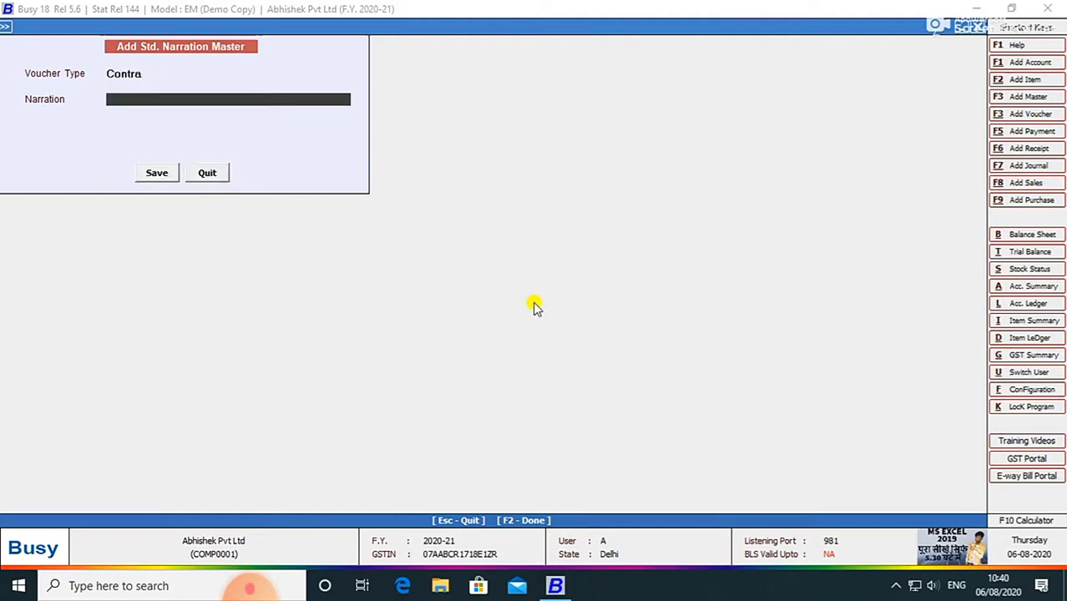
Save a second Contra standard narration reading "being withdraw cash from bank" and quit the narration master
{"action": "type", "text": "being c"}
{"action": "key", "text": "BackSpace"}
{"action": "type", "text": "withdraw cash from bank"}
{"action": "key", "text": "Return"}
{"action": "key", "text": "Return"}
{"action": "key", "text": "Return"}
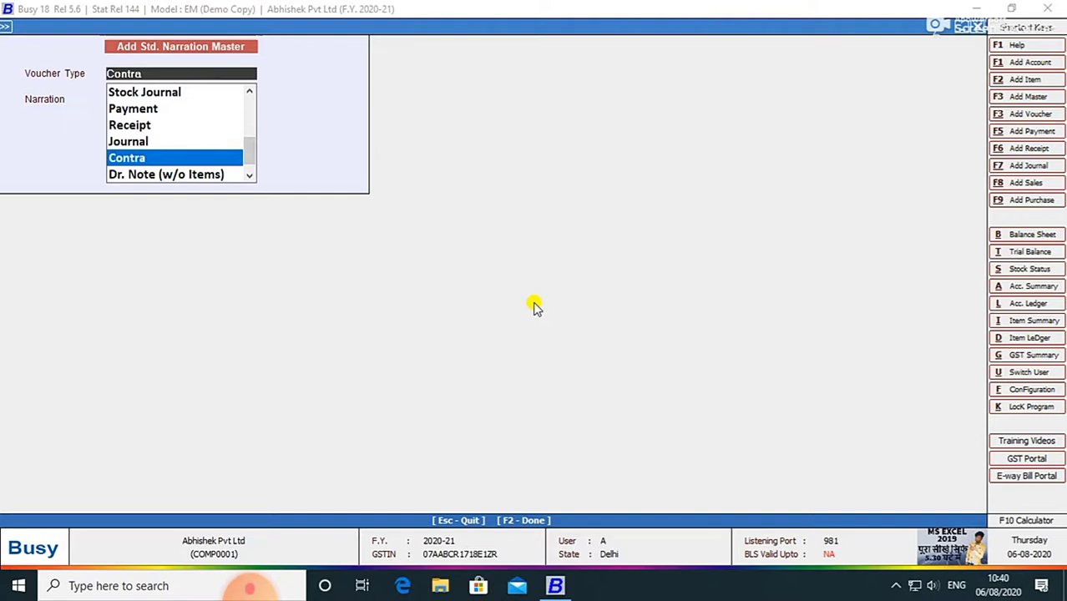
{"action": "key", "text": "Escape"}
{"action": "key", "text": "Escape"}
{"action": "key", "text": "Escape"}
{"action": "key", "text": "Right"}
{"action": "key", "text": "Right"}
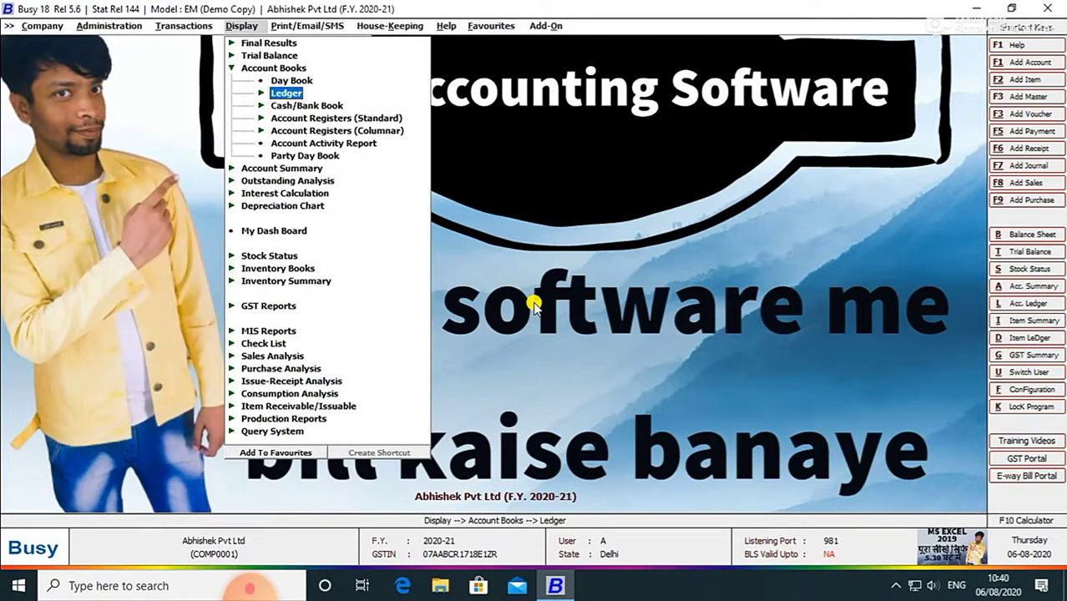
{"action": "key", "text": "Left"}
{"action": "key", "text": "Left"}
{"action": "key", "text": "Return"}
{"action": "key", "text": "Return"}
{"action": "key", "text": "Down"}
{"action": "key", "text": "Down"}
{"action": "key", "text": "Down"}
{"action": "key", "text": "Down"}
{"action": "key", "text": "Down"}
{"action": "key", "text": "Down"}
{"action": "key", "text": "Down"}
{"action": "key", "text": "Down"}
{"action": "key", "text": "Down"}
{"action": "key", "text": "Down"}
{"action": "key", "text": "Down"}
{"action": "key", "text": "Down"}
{"action": "key", "text": "Down"}
{"action": "key", "text": "Down"}
{"action": "key", "text": "Down"}
{"action": "key", "text": "Down"}
{"action": "key", "text": "Up"}
{"action": "key", "text": "Up"}
{"action": "key", "text": "Up"}
{"action": "key", "text": "Up"}
{"action": "key", "text": "Escape"}
{"action": "key", "text": "Escape"}
{"action": "key", "text": "Escape"}
Open a new contra voucher
{"action": "key", "text": "Right"}
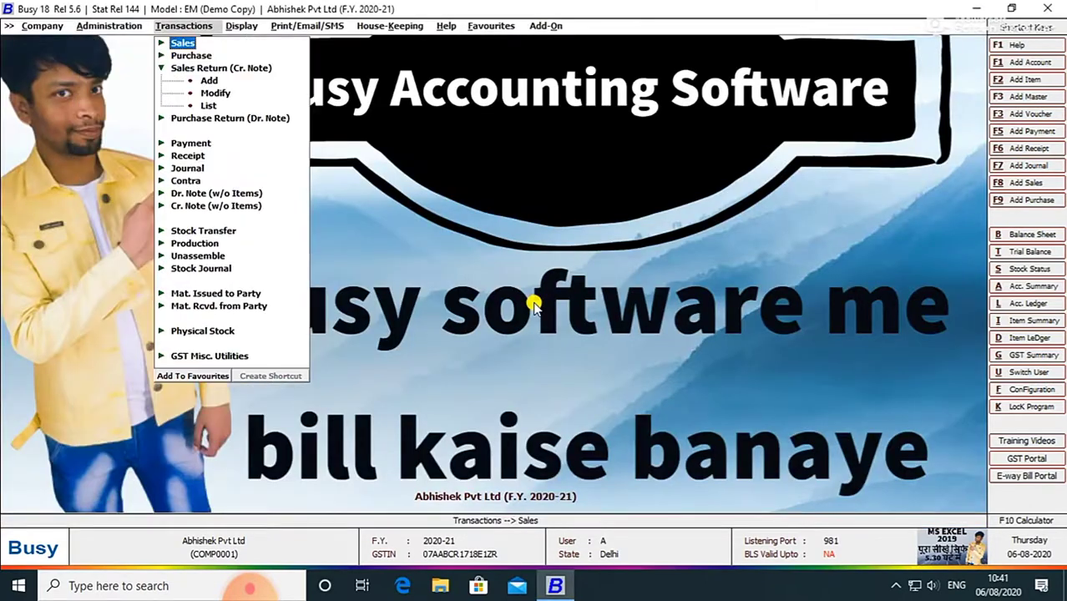
{"action": "key", "text": "Down"}
{"action": "key", "text": "Down"}
{"action": "key", "text": "Down"}
{"action": "key", "text": "Down"}
{"action": "key", "text": "Down"}
{"action": "key", "text": "Down"}
{"action": "key", "text": "Down"}
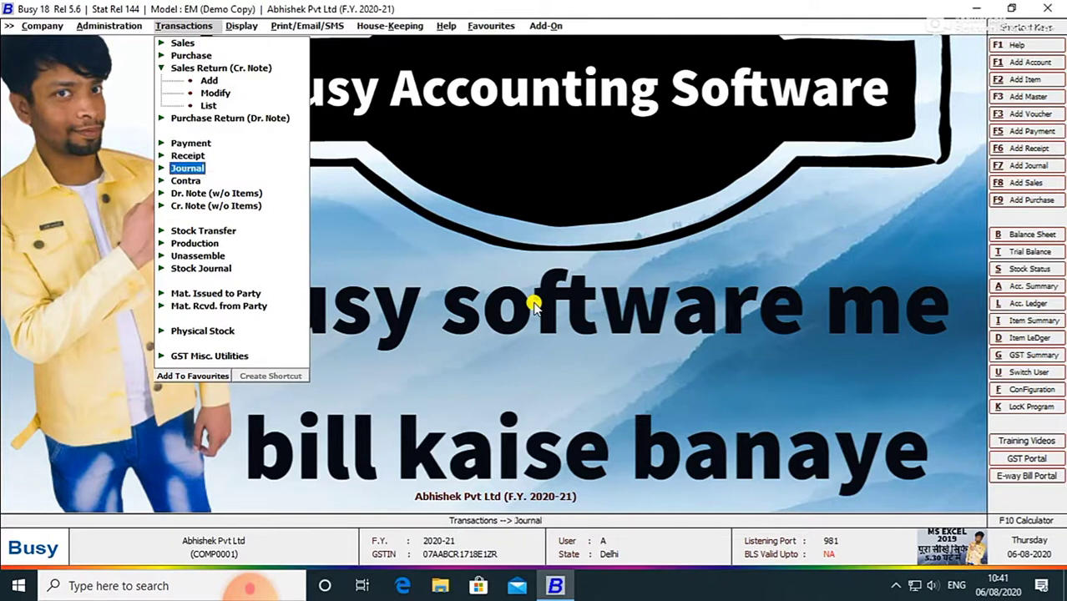
{"action": "key", "text": "Return"}
{"action": "key", "text": "Return"}
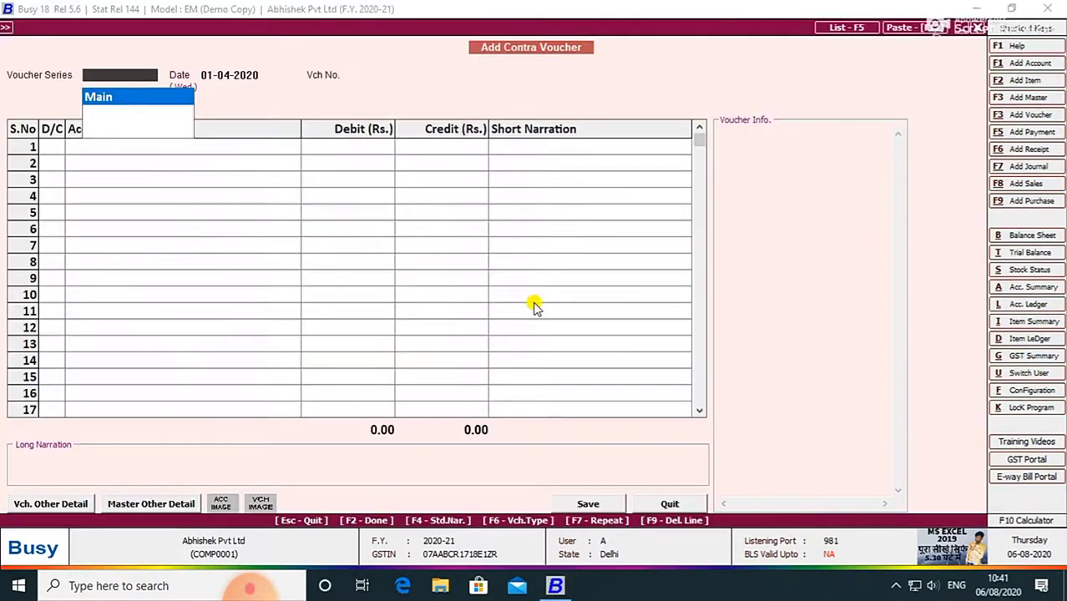
Choose the Main series dated 01-04-2020 and debit the Cash account with Rs. 15,000 in the contra voucher
{"action": "key", "text": "Return"}
{"action": "key", "text": "Return"}
{"action": "key", "text": "Return"}
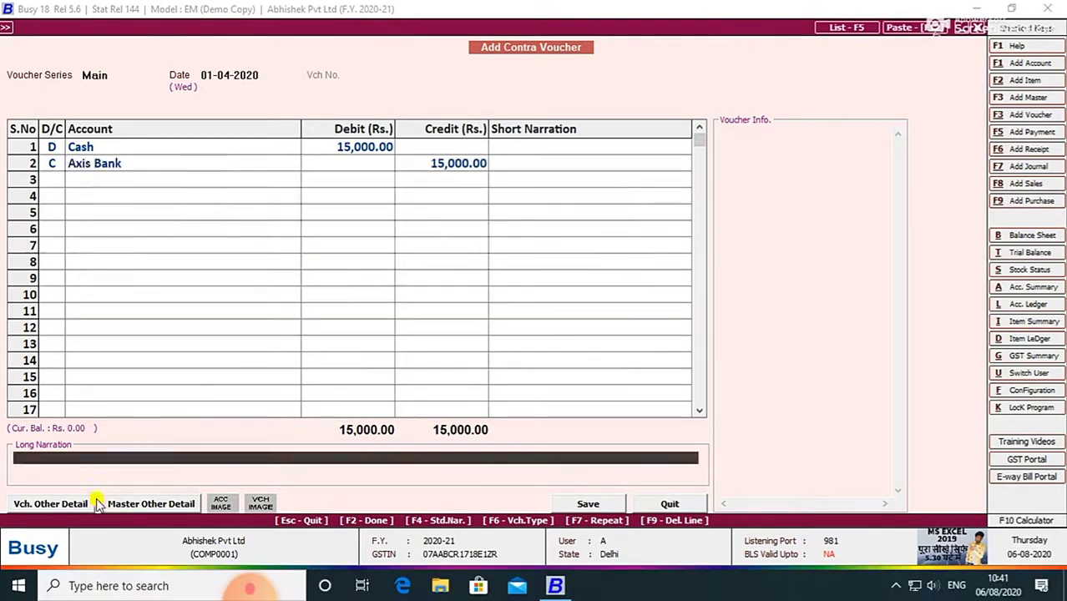
{"action": "key", "text": "F4"}
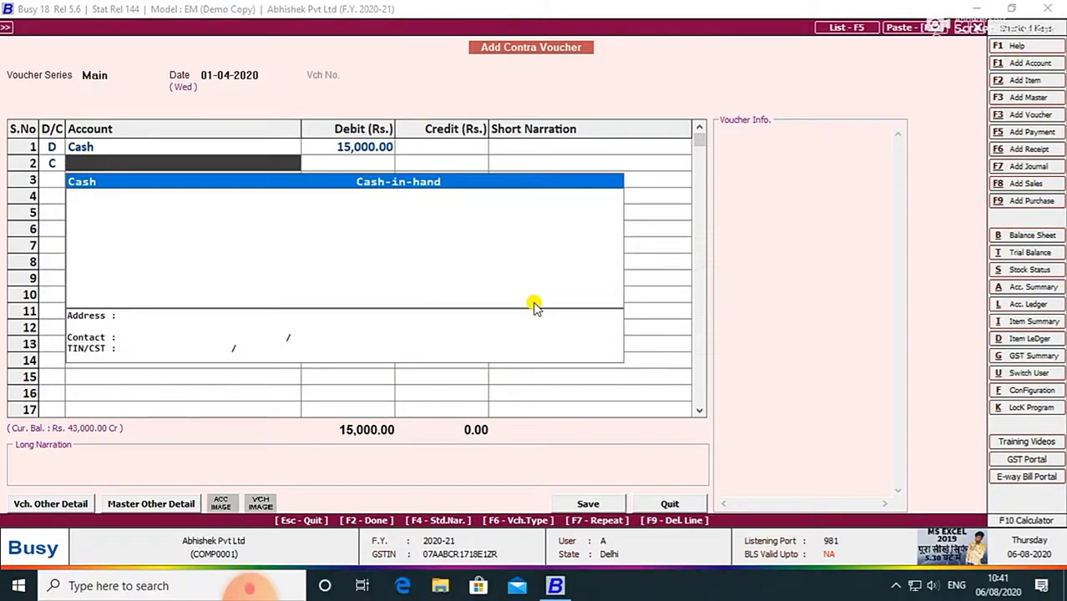
Create an account master named Axis Bank under the Bank Accounts group and save it for the contra voucher's credit line
{"action": "key", "text": "F1"}
{"action": "type", "text": "axis bank"}
{"action": "key", "text": "Return"}
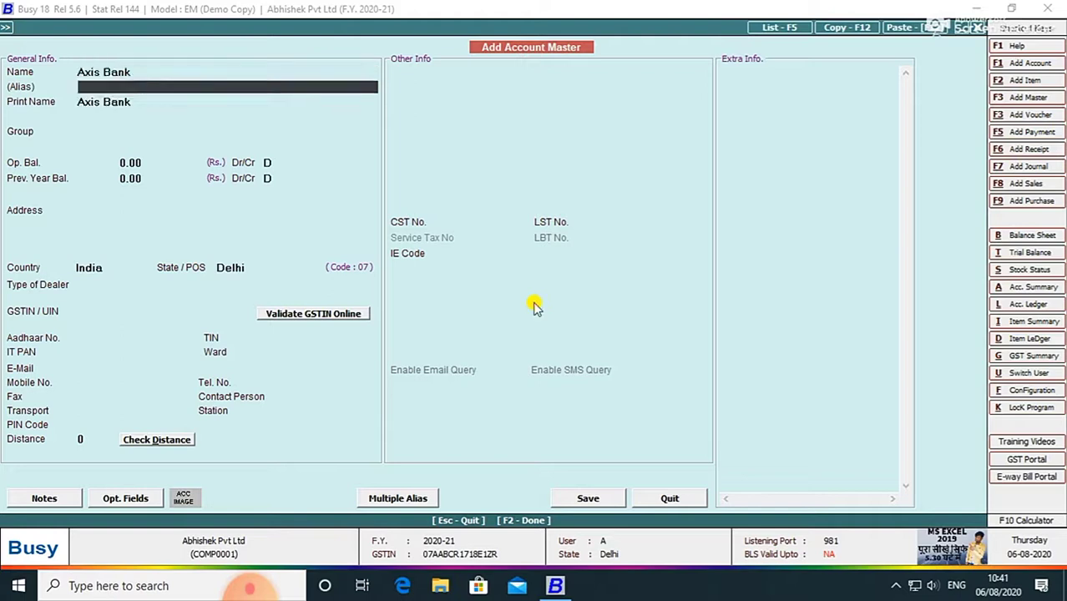
{"action": "key", "text": "Return"}
{"action": "key", "text": "Return"}
{"action": "key", "text": "Return"}
{"action": "key", "text": "Return"}
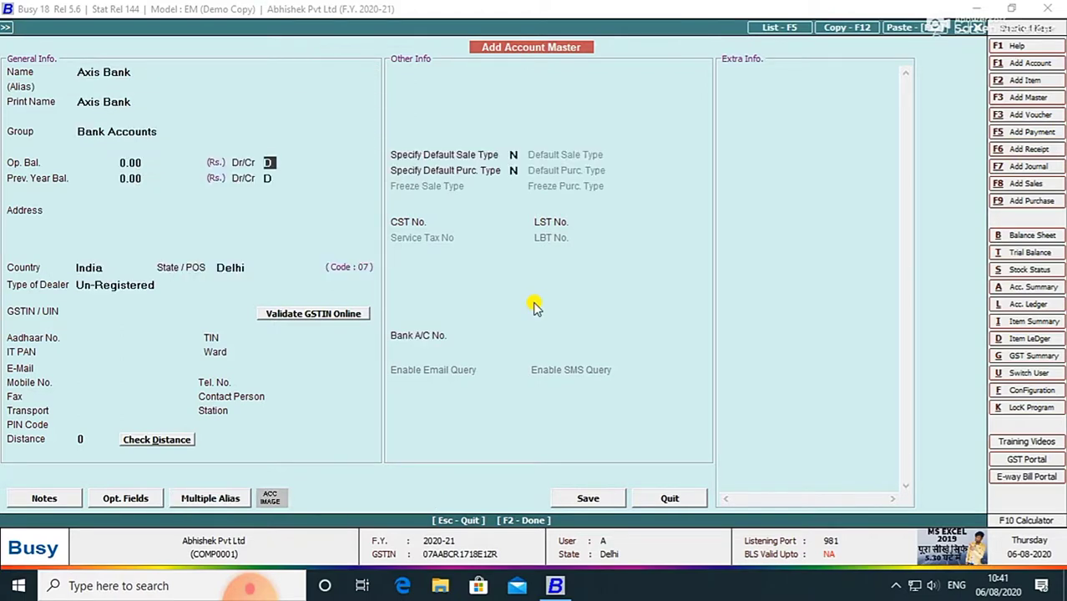
{"action": "key", "text": "F2"}
{"action": "key", "text": "Return"}
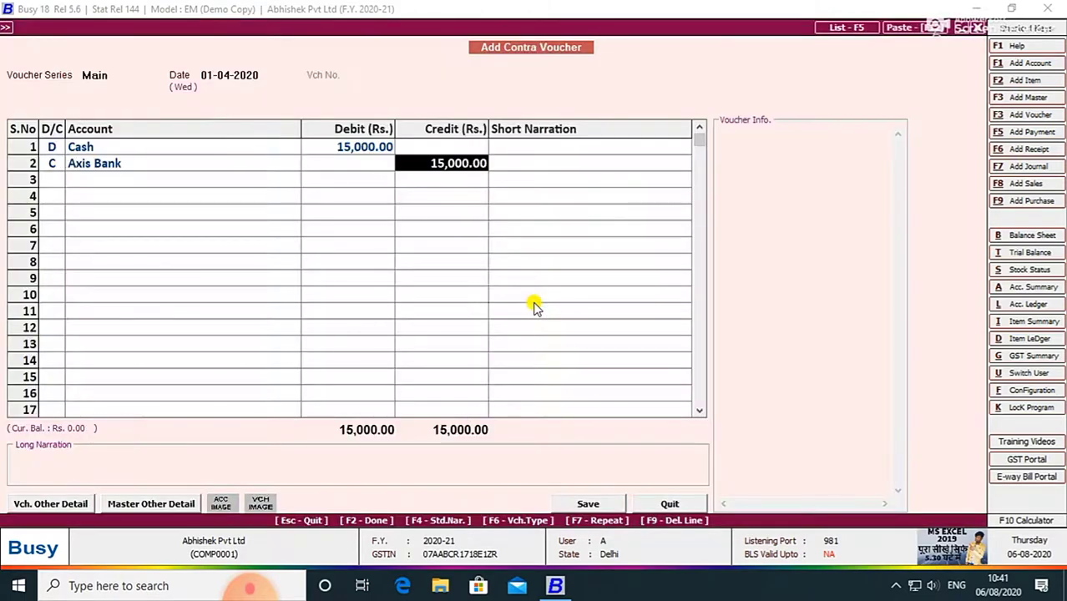
Accept the Rs. 15,000 credit to Axis Bank and insert the standard narration "Being Withdraw Cash from Bank" as the long narration
{"action": "key", "text": "Return"}
{"action": "key", "text": "Return"}
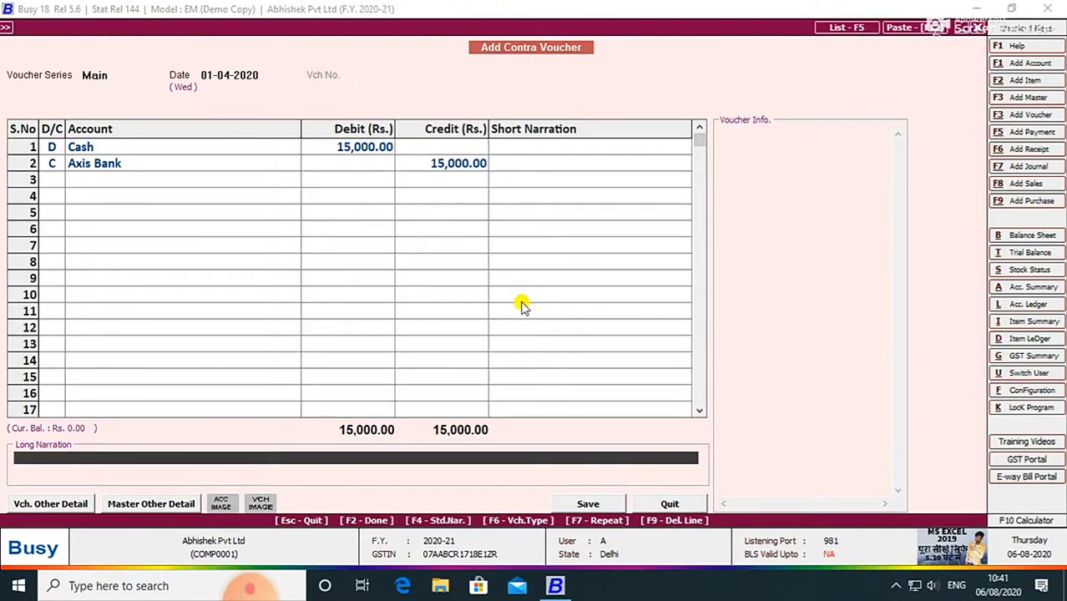
{"action": "key", "text": "F4"}
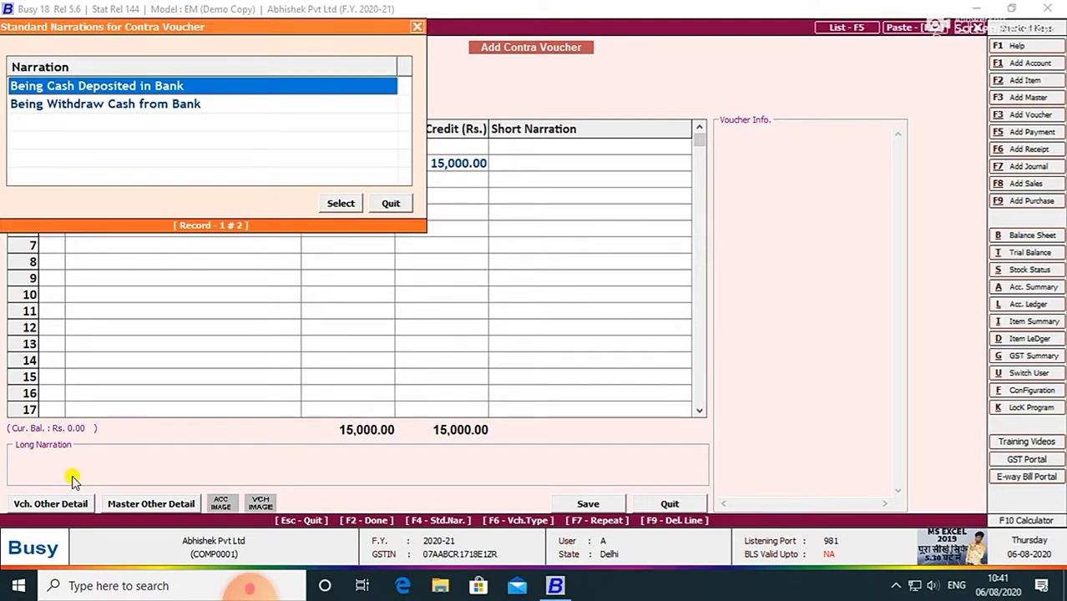
{"action": "key", "text": "Down"}
{"action": "key", "text": "Return"}
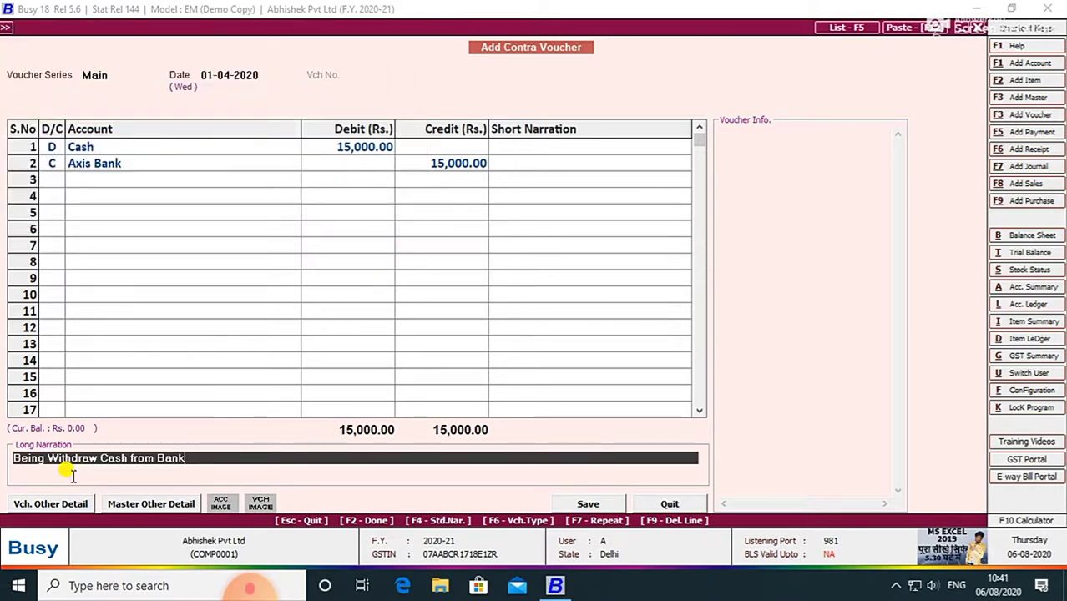
Save the contra voucher and exit voucher entry back to the main screen
{"action": "key", "text": "Return"}
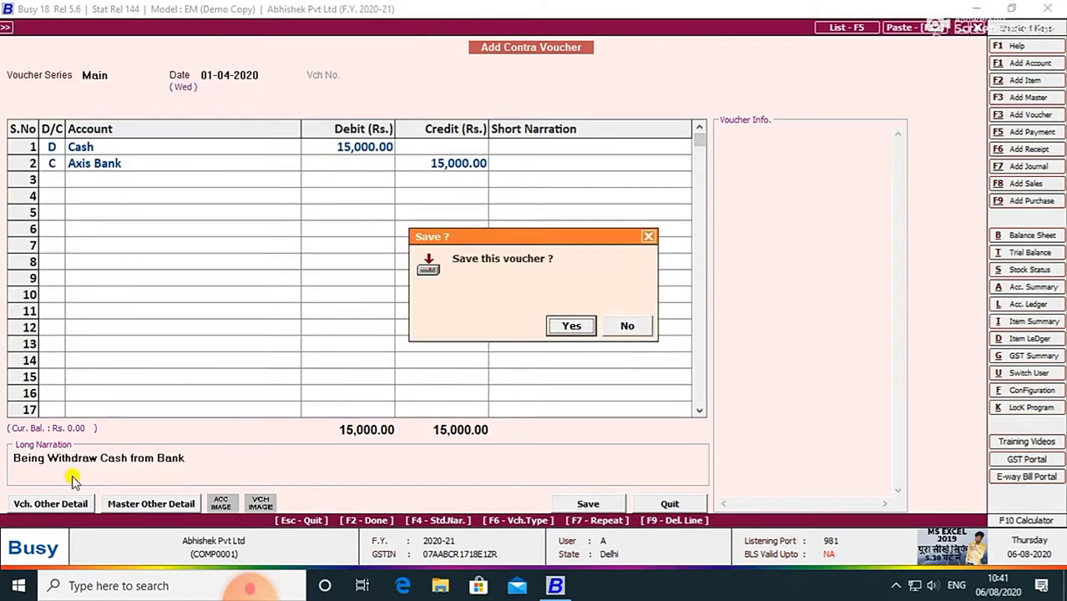
{"action": "key", "text": "Return"}
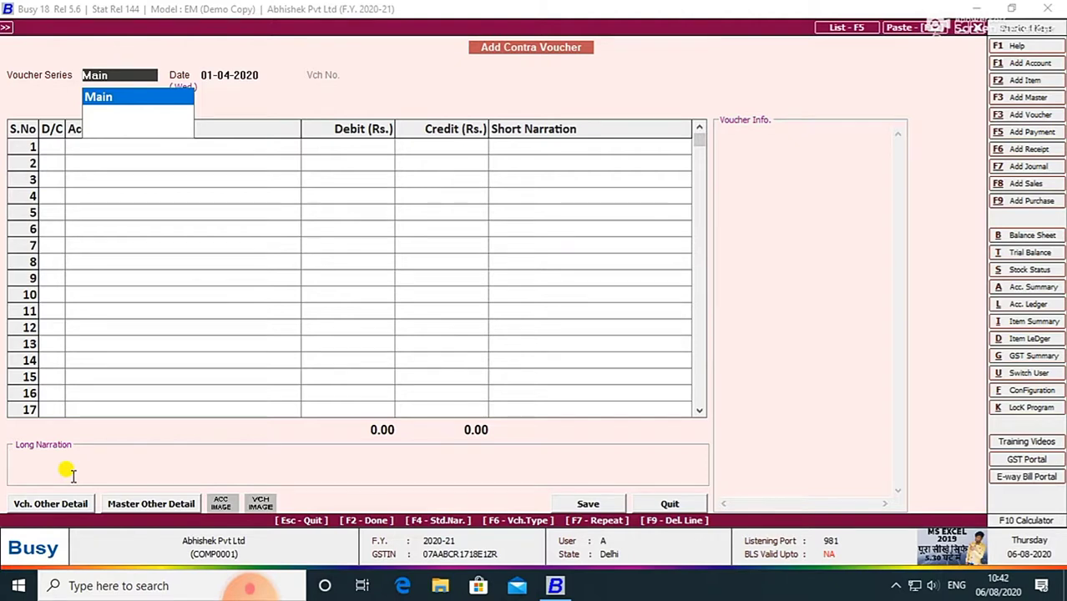
{"action": "key", "text": "Escape"}
{"action": "key", "text": "Escape"}
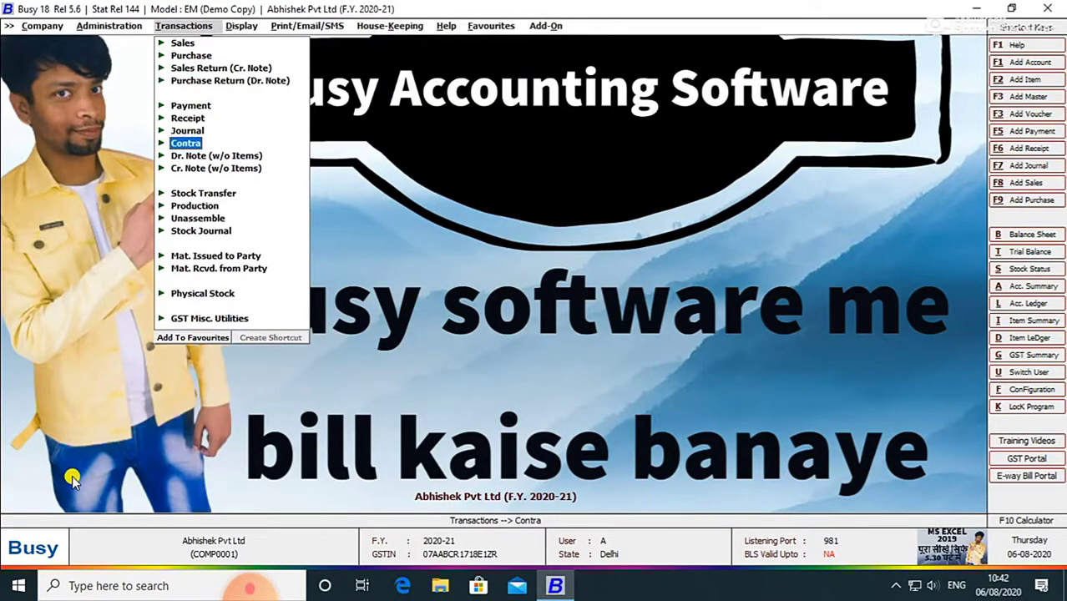
{"action": "key", "text": "Escape"}
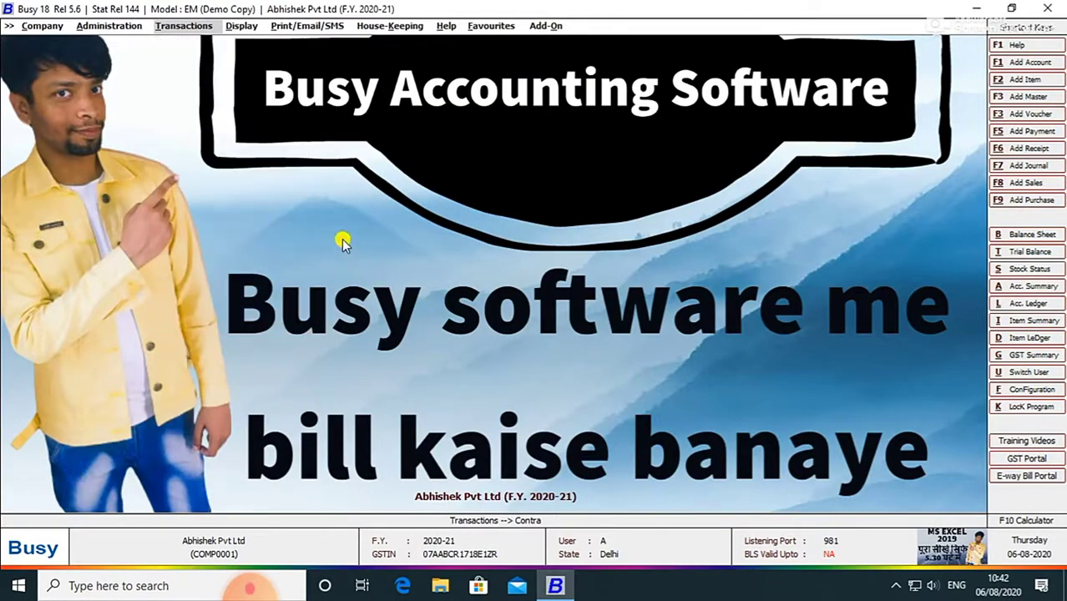